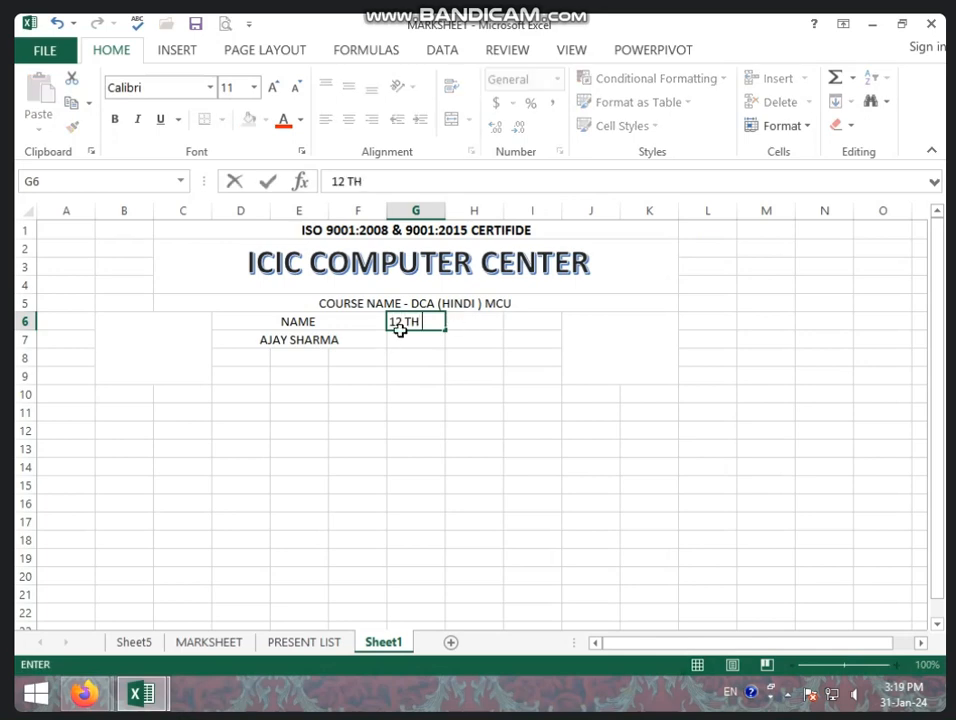
Enter 12 TH in cell G6 and MATHS in cell G7.
text(TH)
click(411, 354)
click(405, 338)
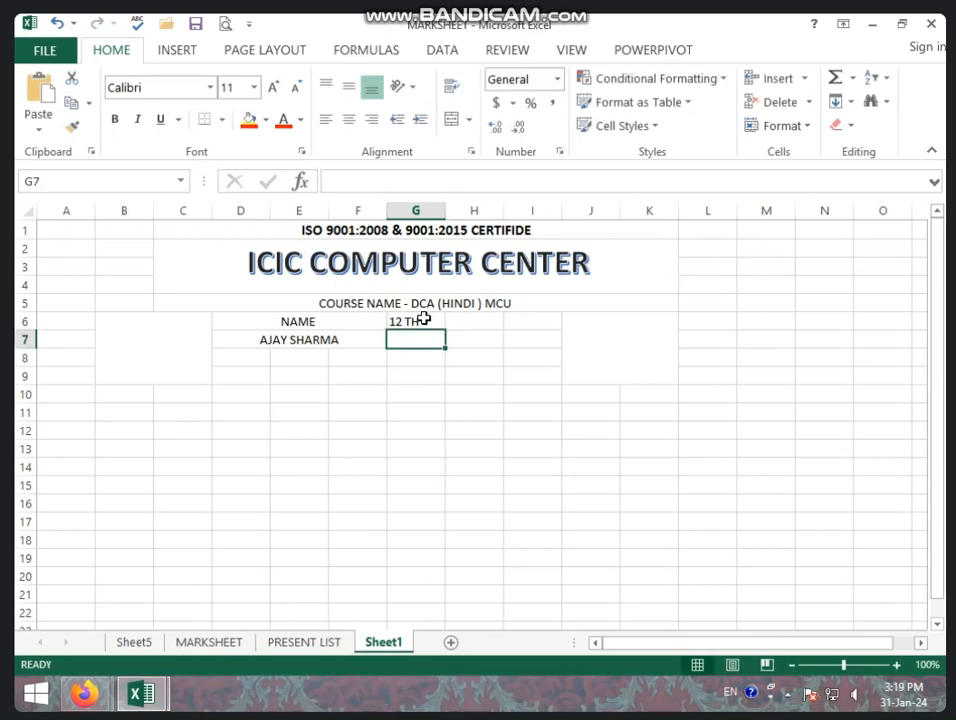
click(416, 320)
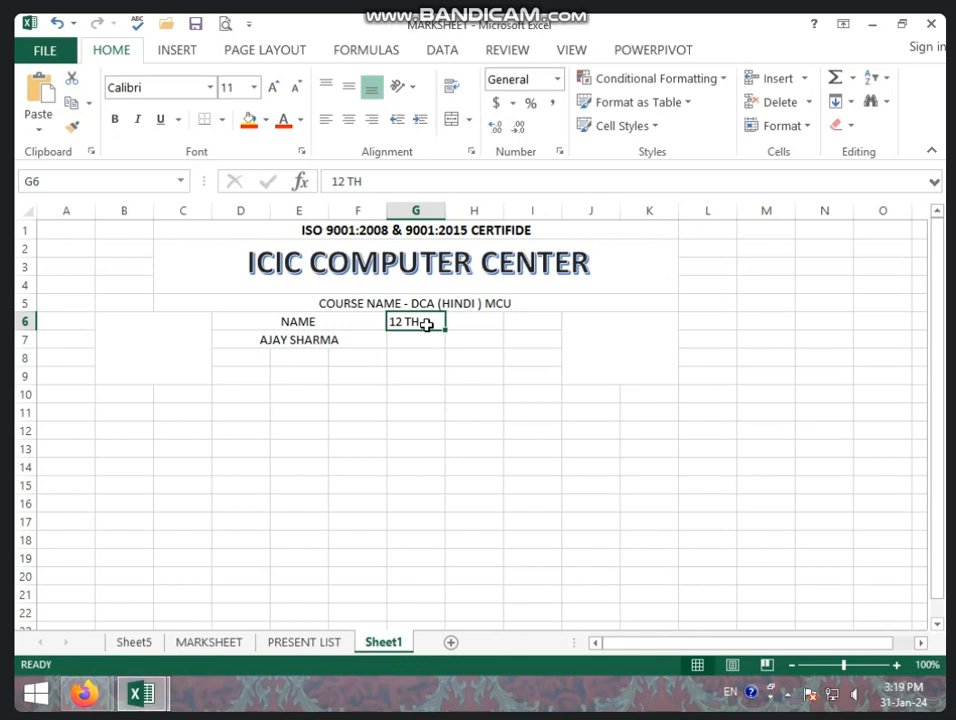
click(420, 336)
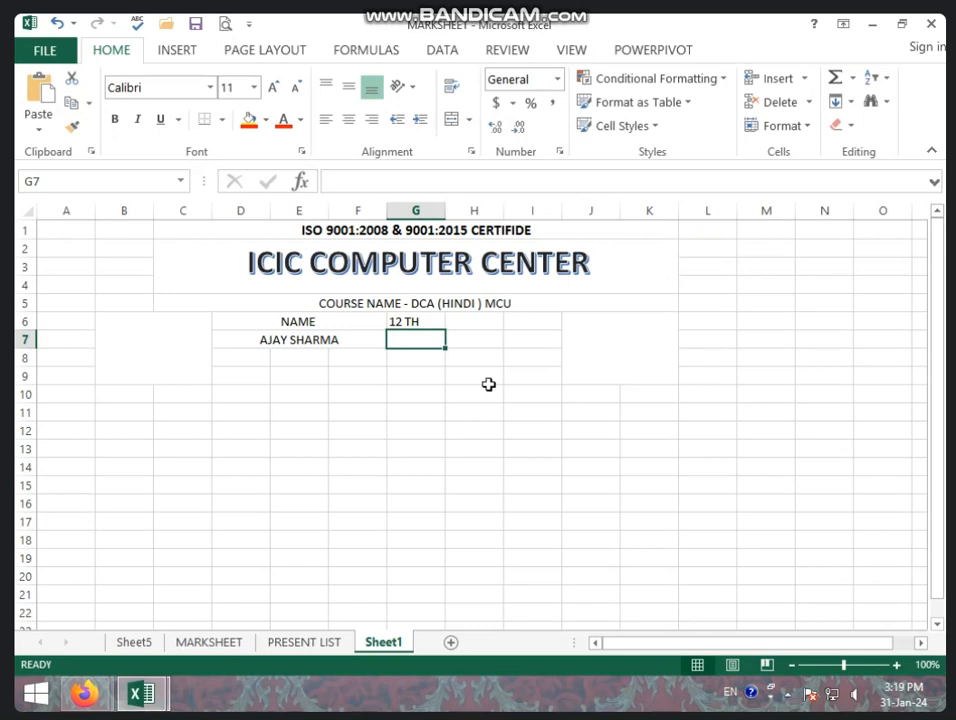
text(MATHS)
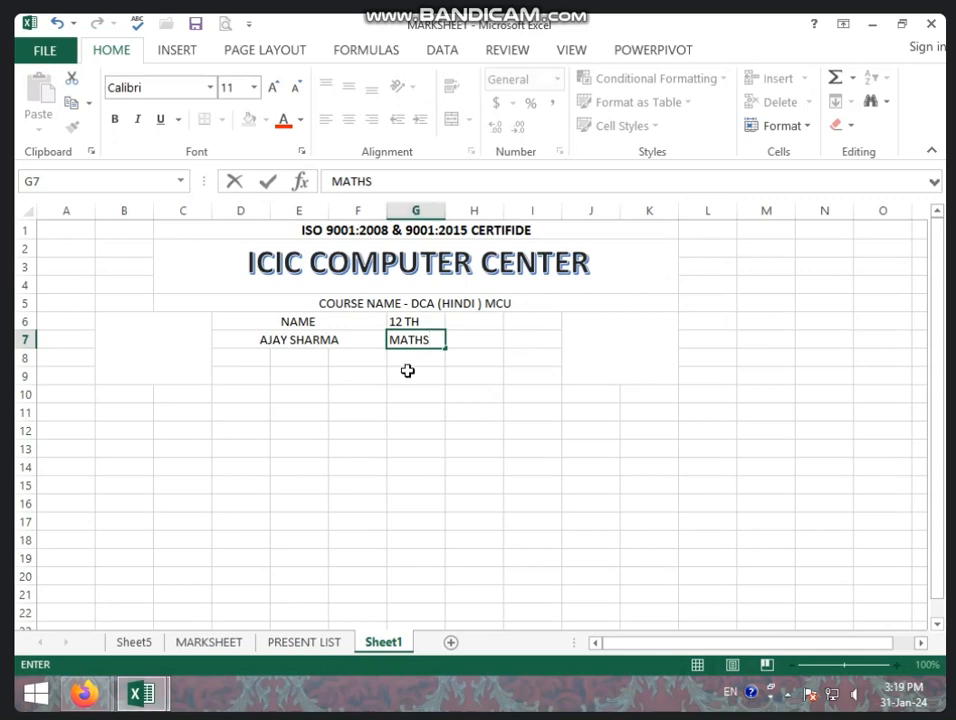
click(367, 416)
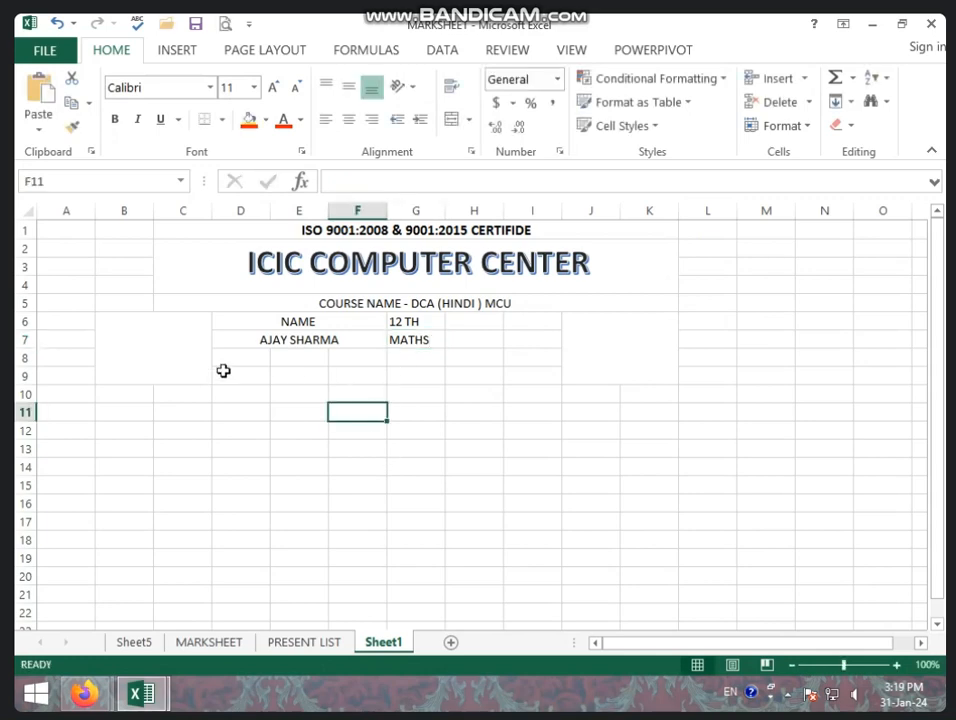
Merge and centre D8:G8 and enter the label FATHER'S NAME - MR.
drag(226, 358, 440, 360)
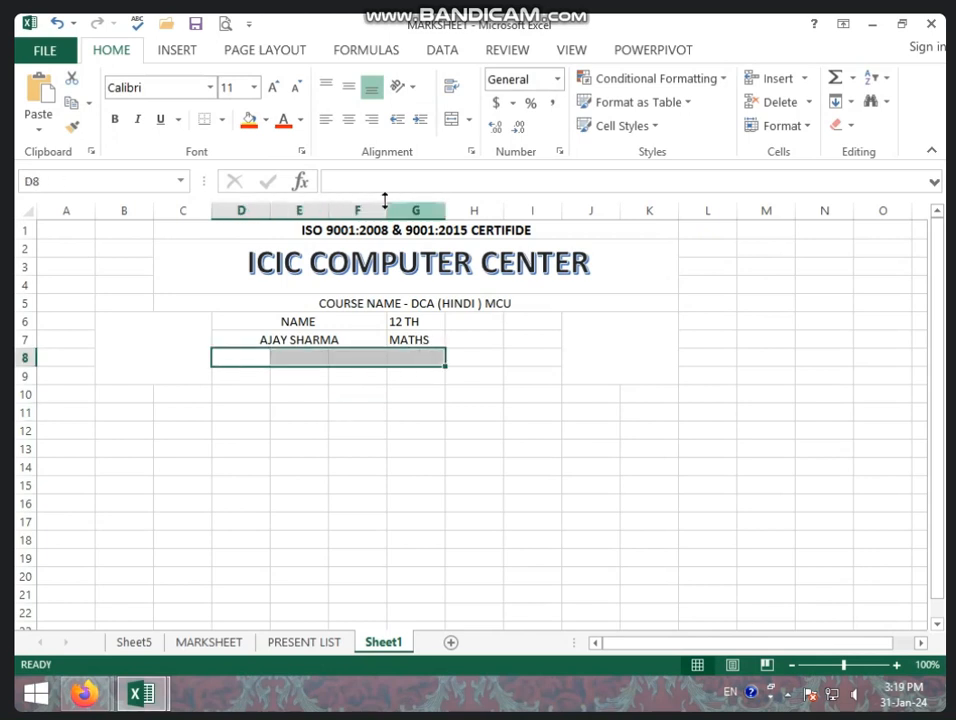
click(452, 119)
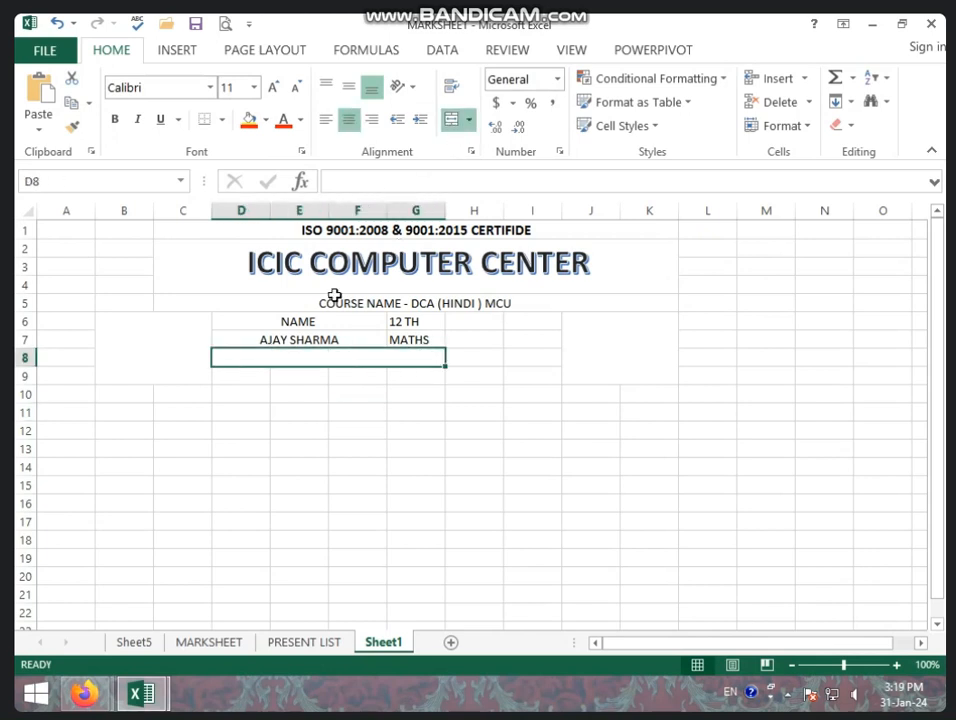
text(FATHER)
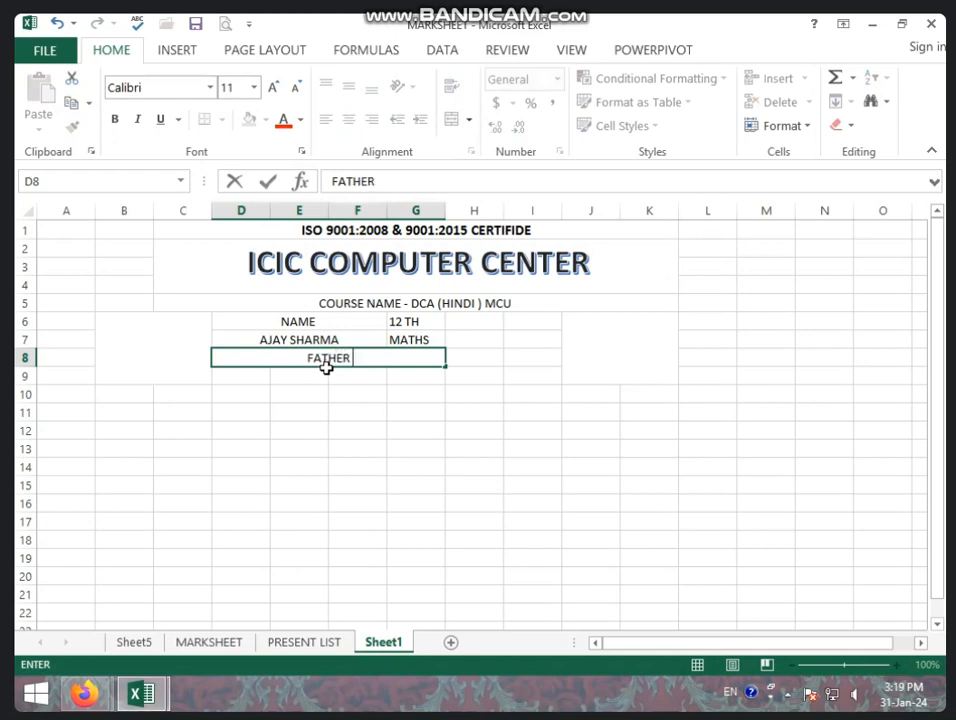
text(;)
text(S)
key(BackSpace)
key(BackSpace)
text('S NAME)
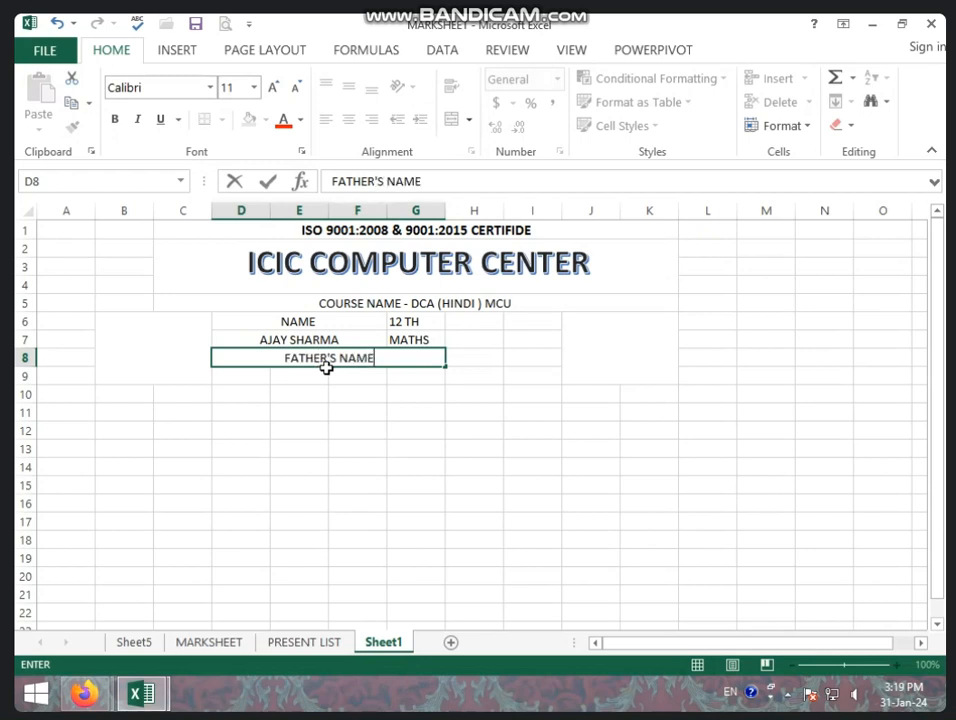
text( -)
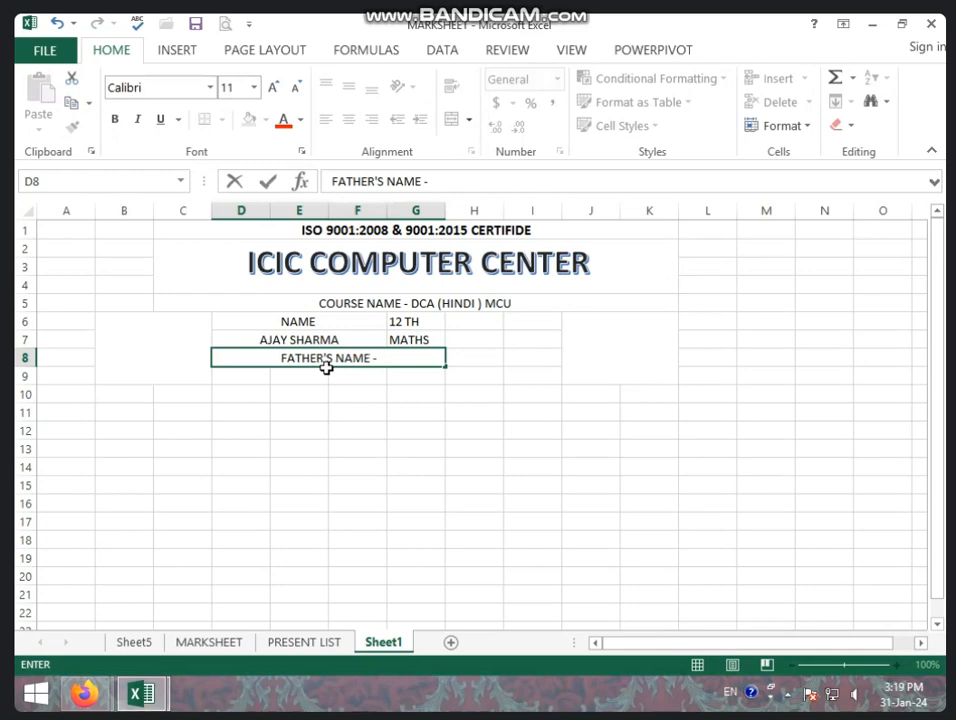
text( MR)
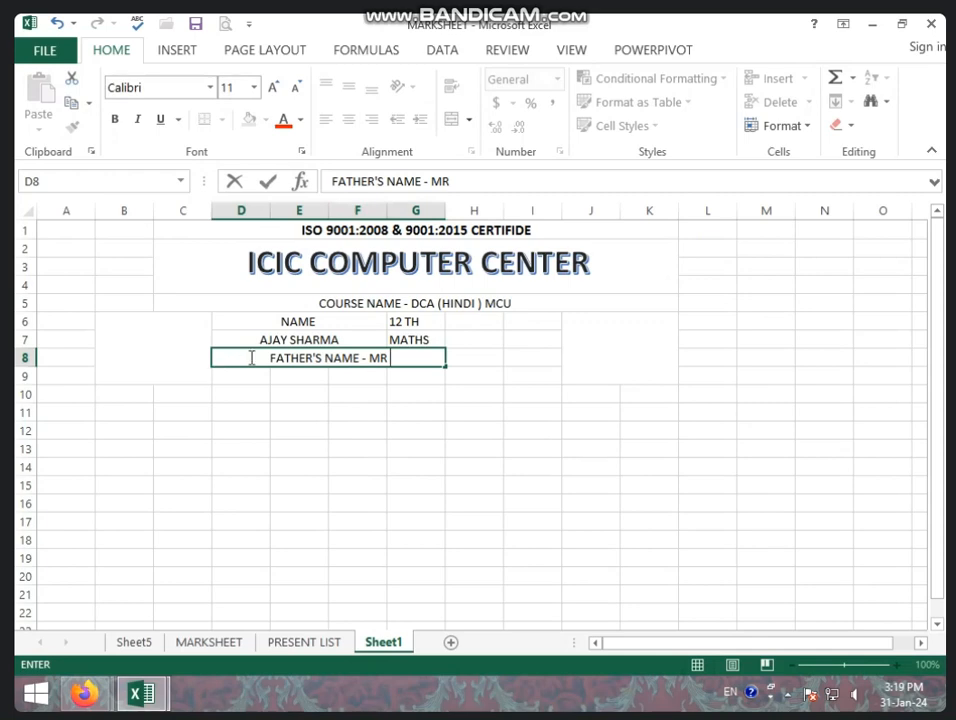
click(467, 337)
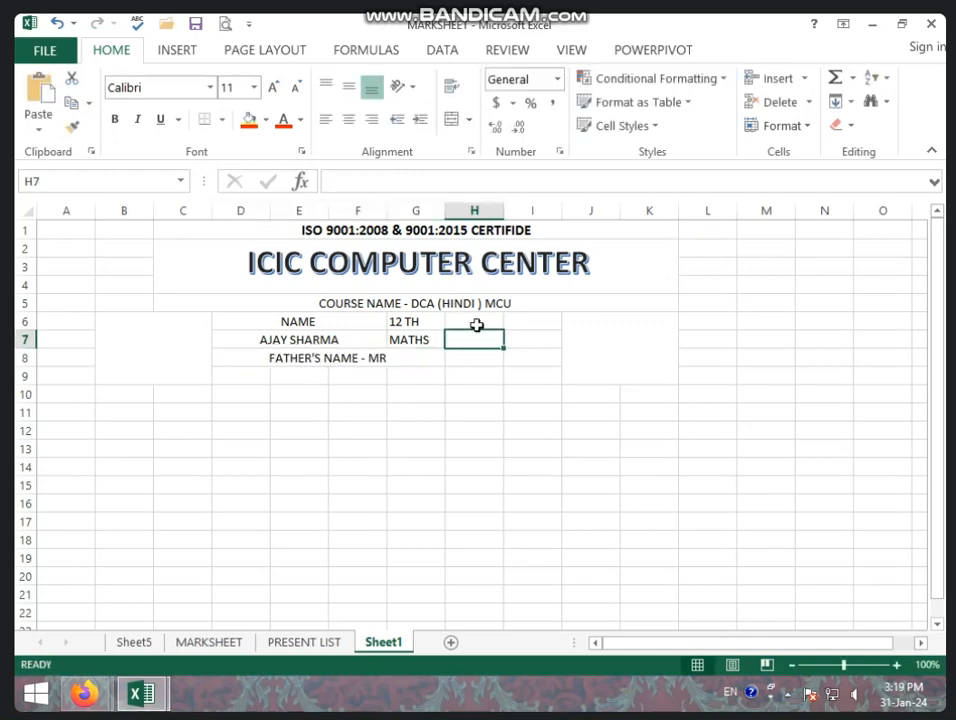
Enter the headings DATE in H6 and FEES in I6.
click(474, 320)
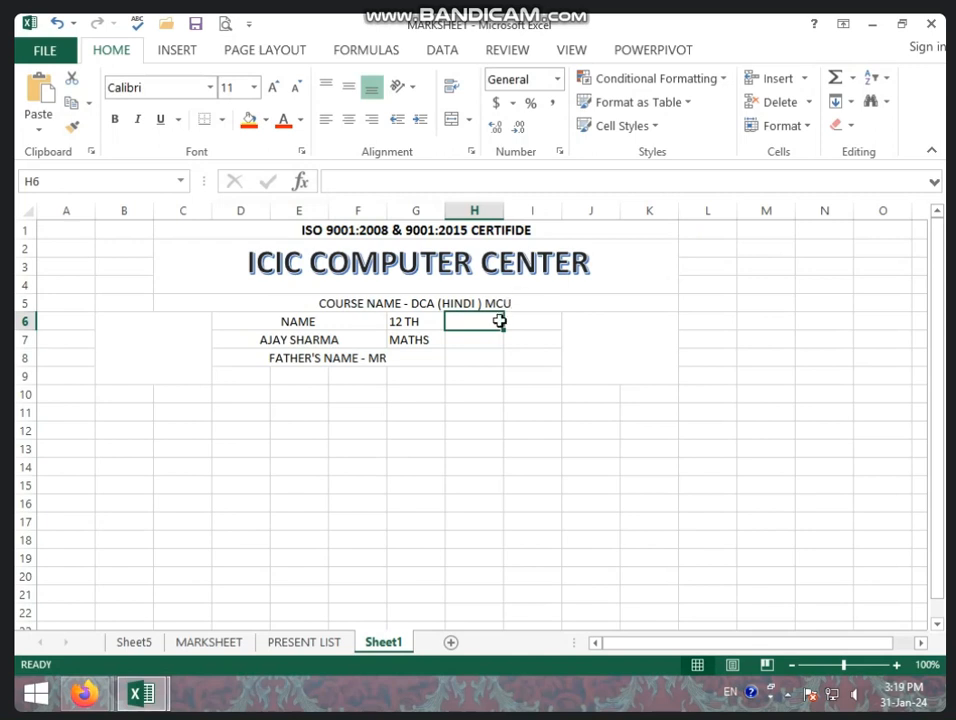
text(SH)
text(A)
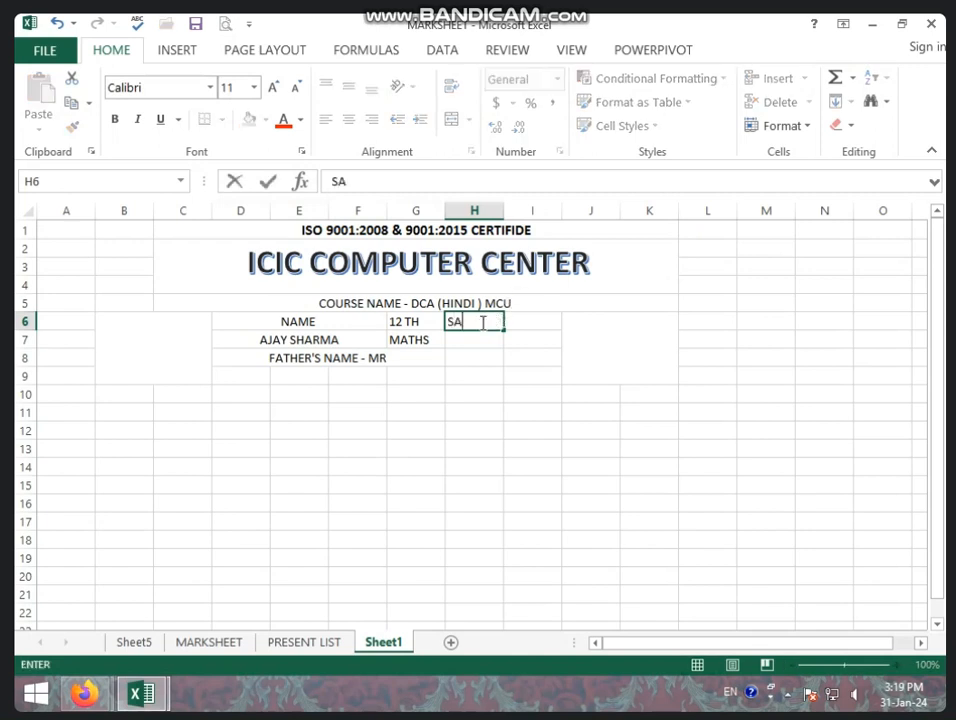
key(BackSpace)
key(BackSpace)
text(DATE)
key(Tab)
text(FE)
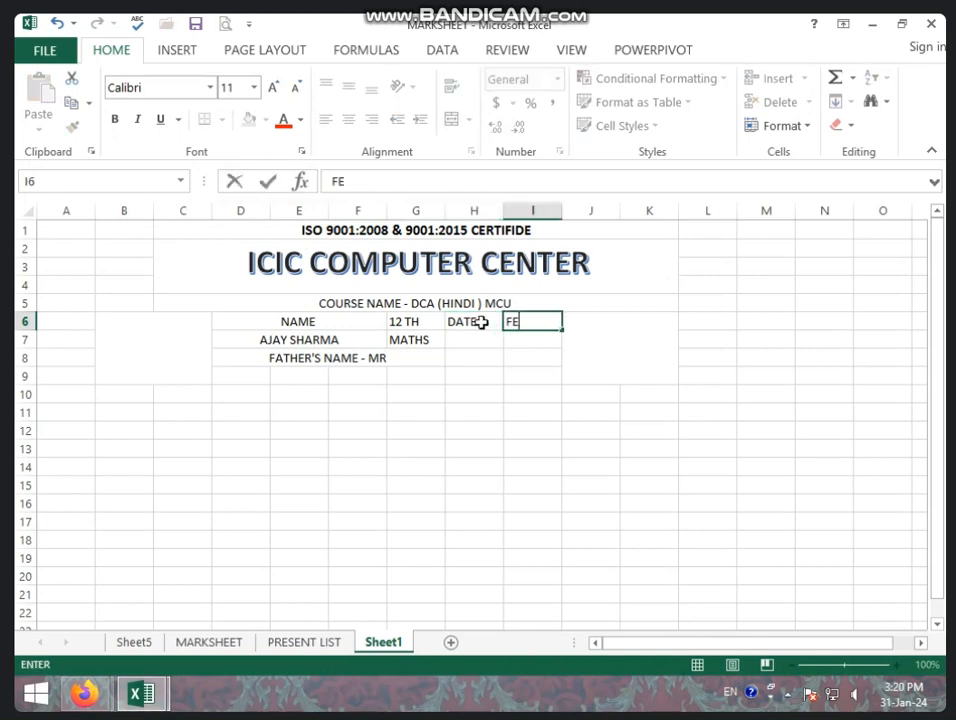
text(ES)
key(Return)
Colour the DATE and FEES headings red and enlarge them to font size 14.
drag(489, 322, 521, 322)
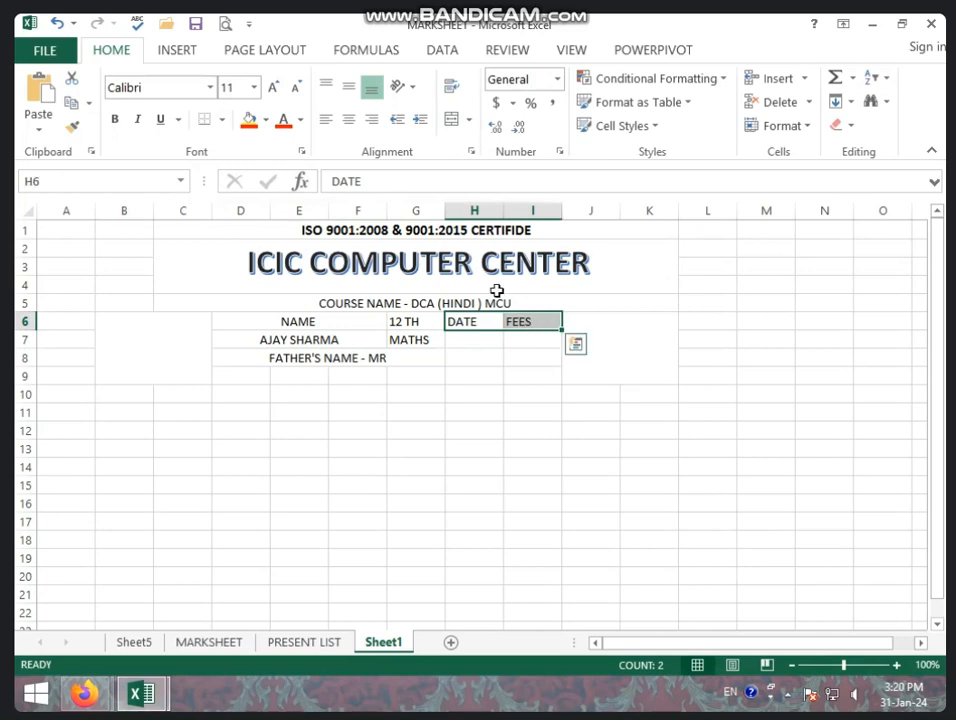
click(284, 120)
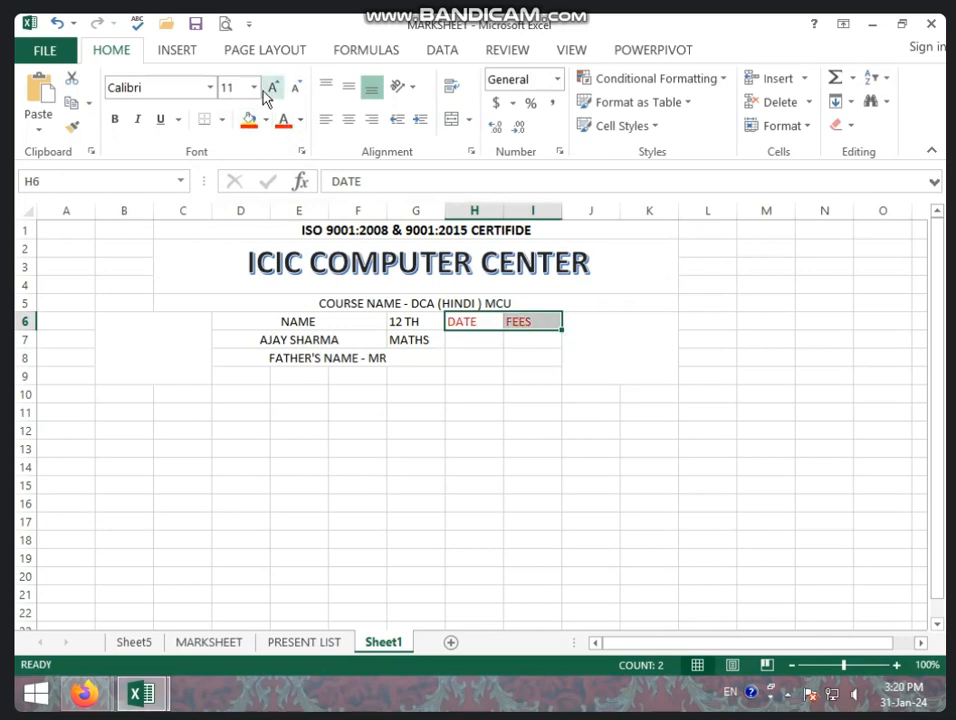
click(275, 89)
click(275, 89)
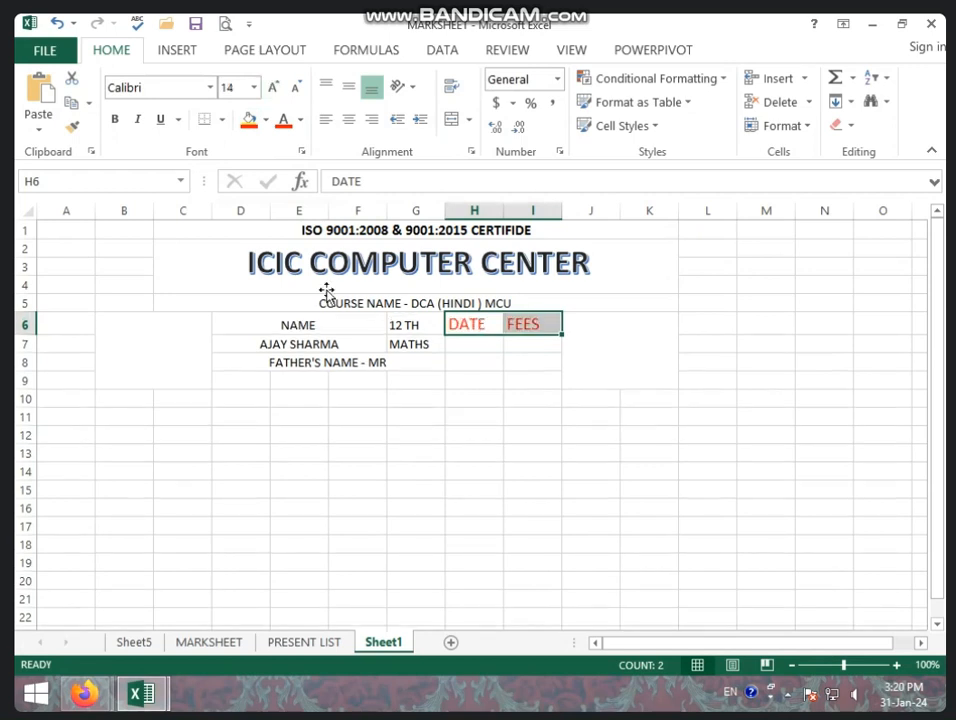
click(316, 385)
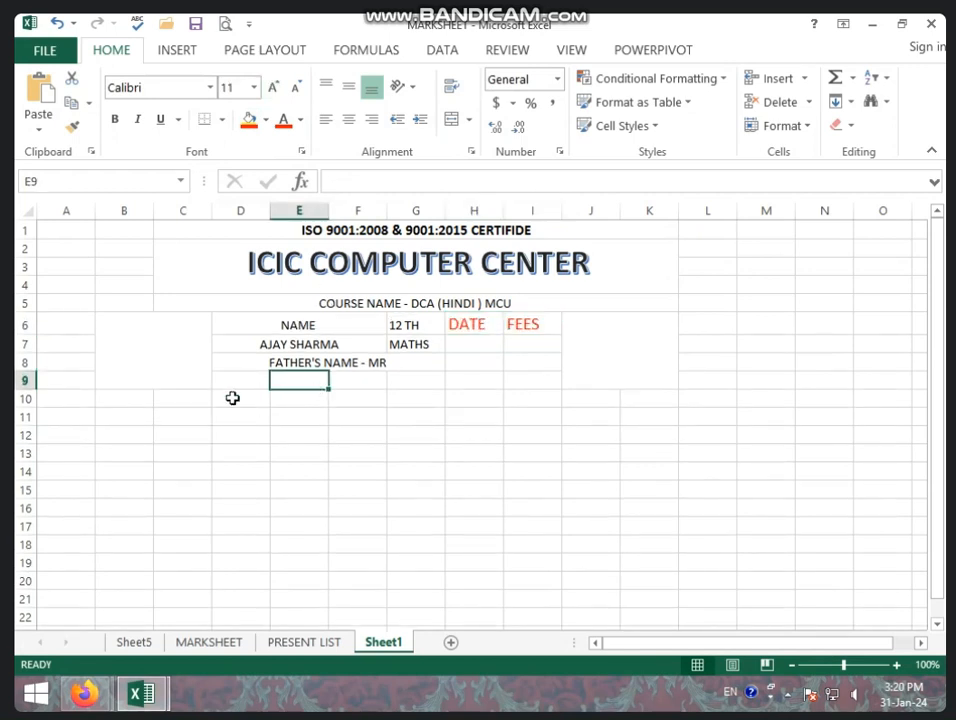
Merge D9:G9, enter a MOB. line with two mobile numbers, and open the print preview.
drag(237, 384, 425, 384)
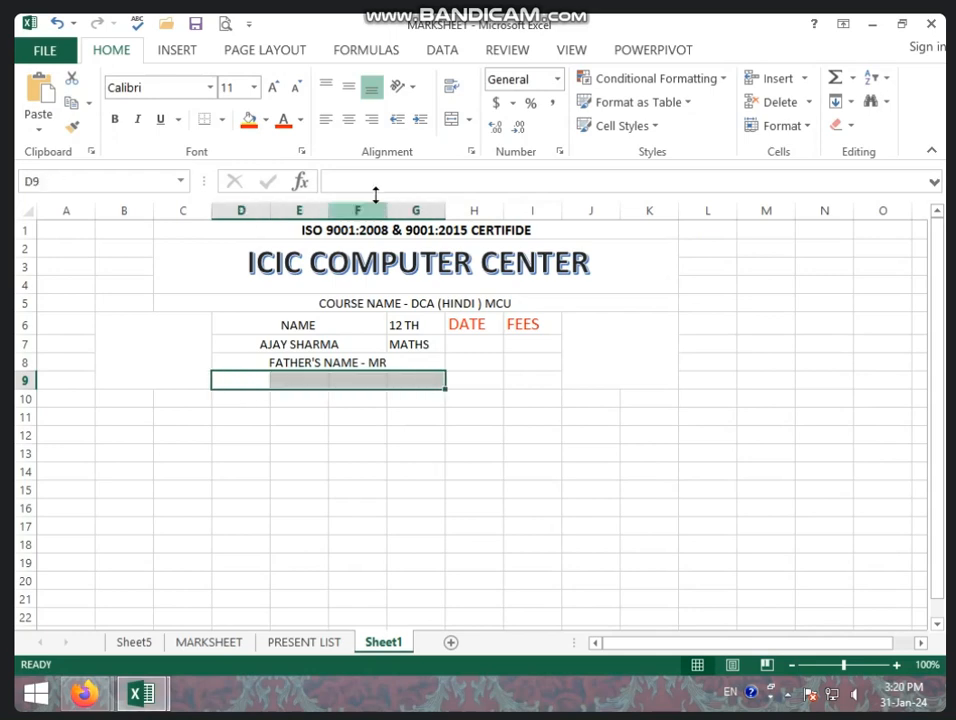
click(451, 119)
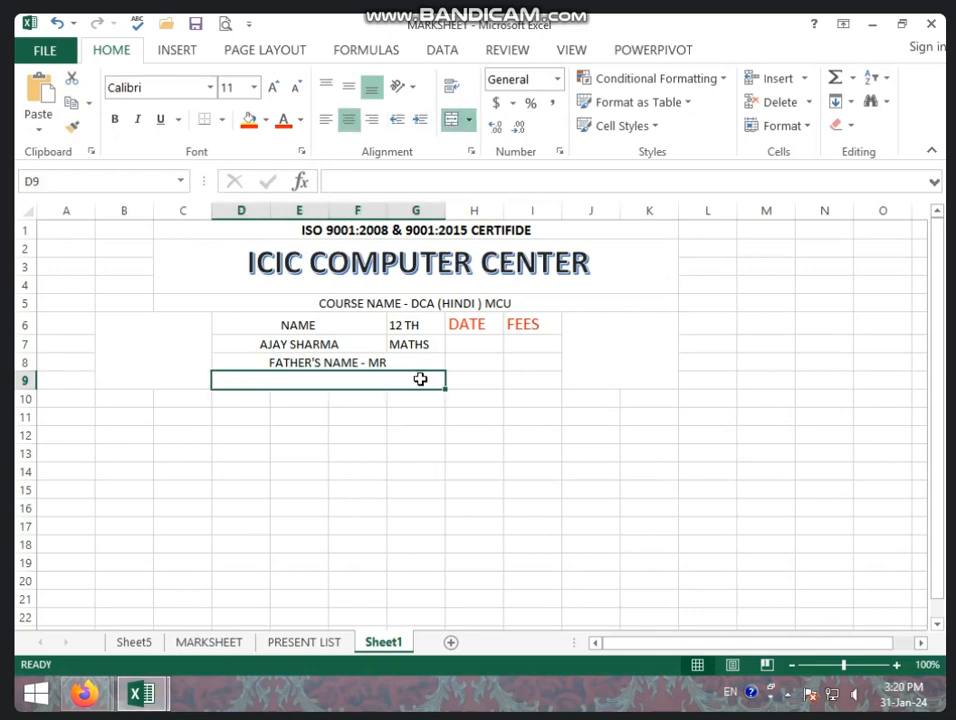
text(MOB)
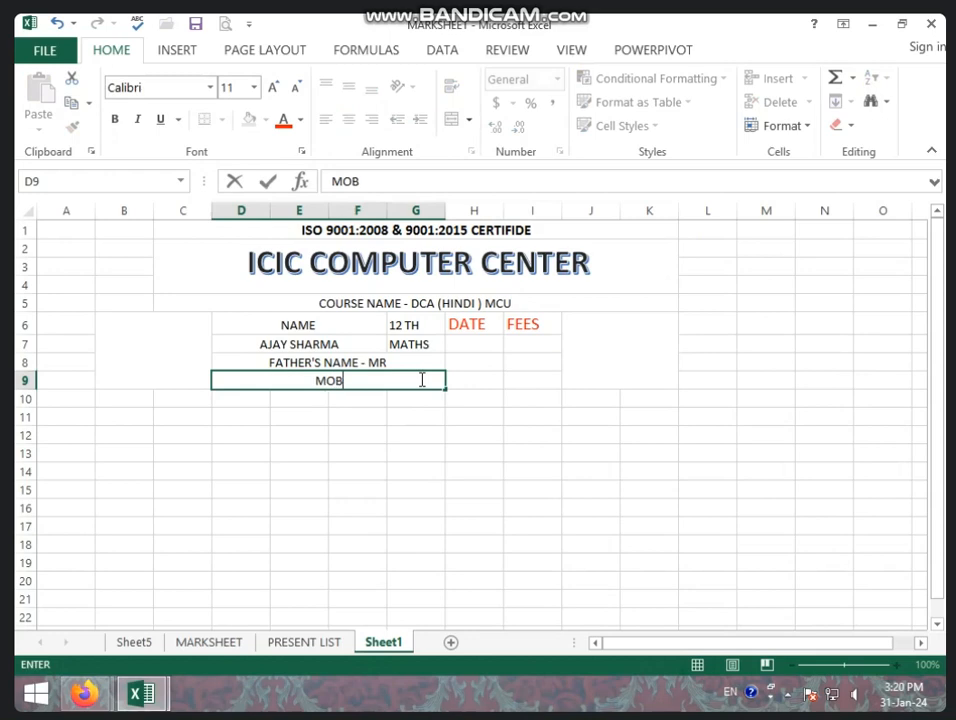
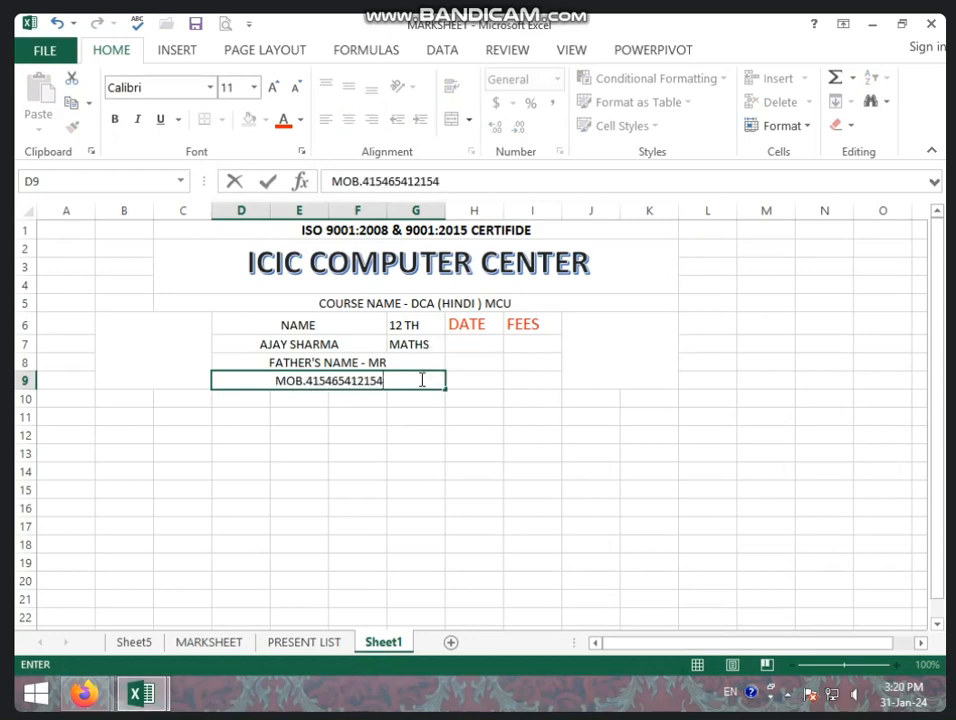
text(,)
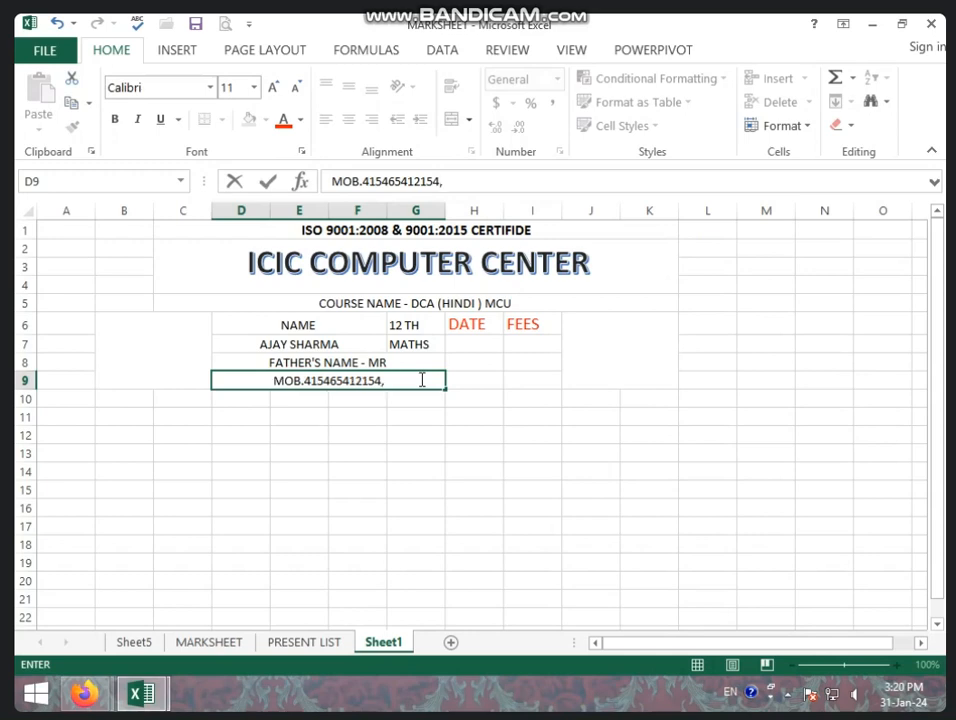
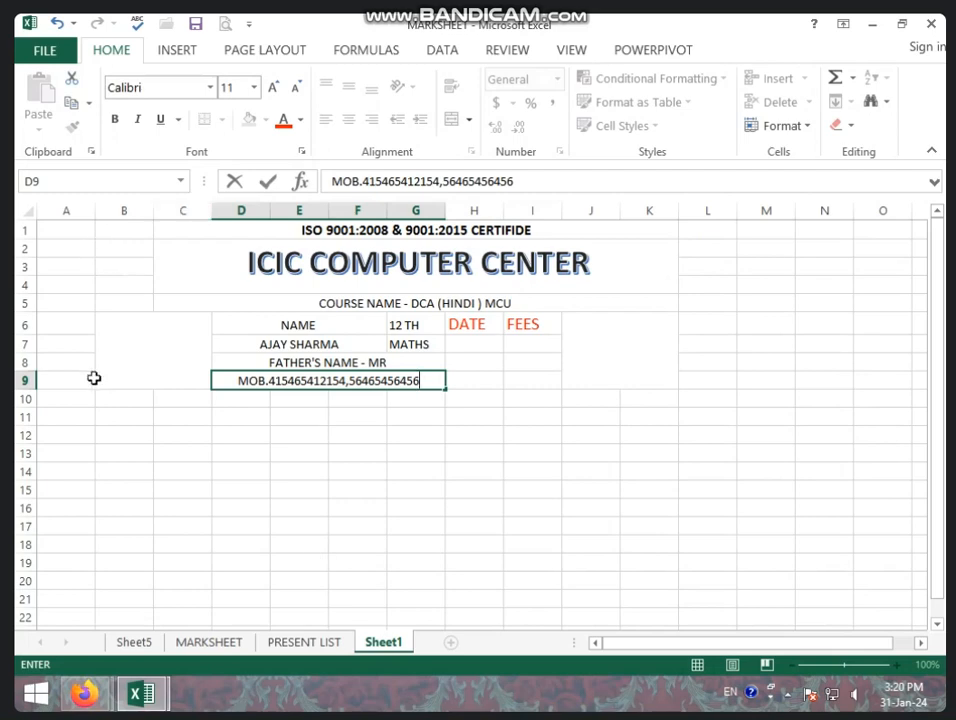
click(284, 485)
key(ctrl+p)
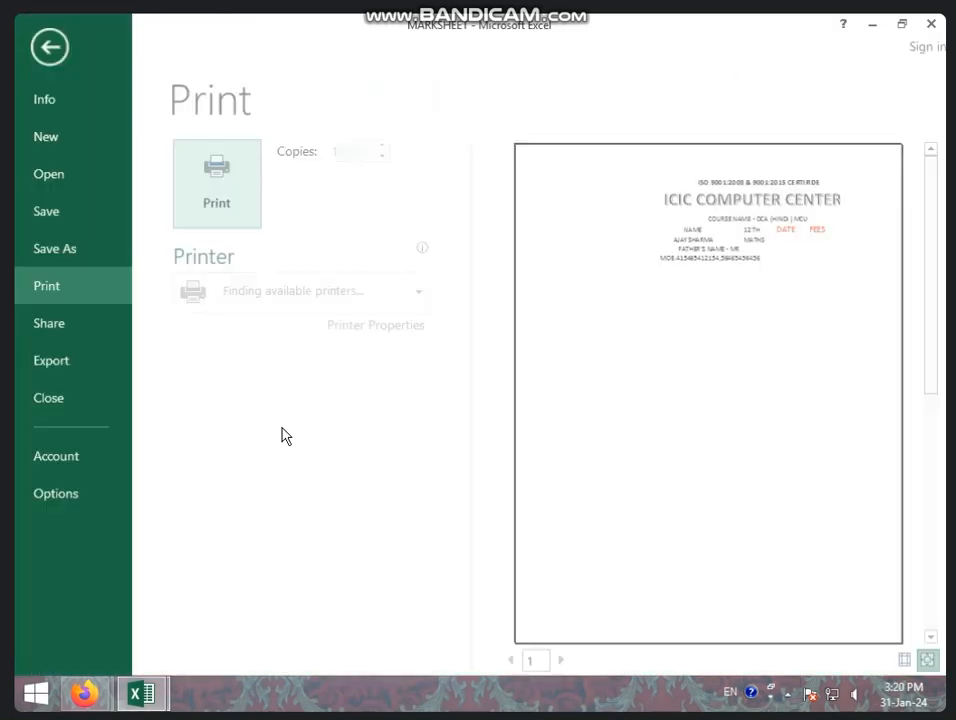
Back on the sheet, apply All Borders to the B1:K24 receipt area.
click(53, 46)
drag(121, 227, 429, 489)
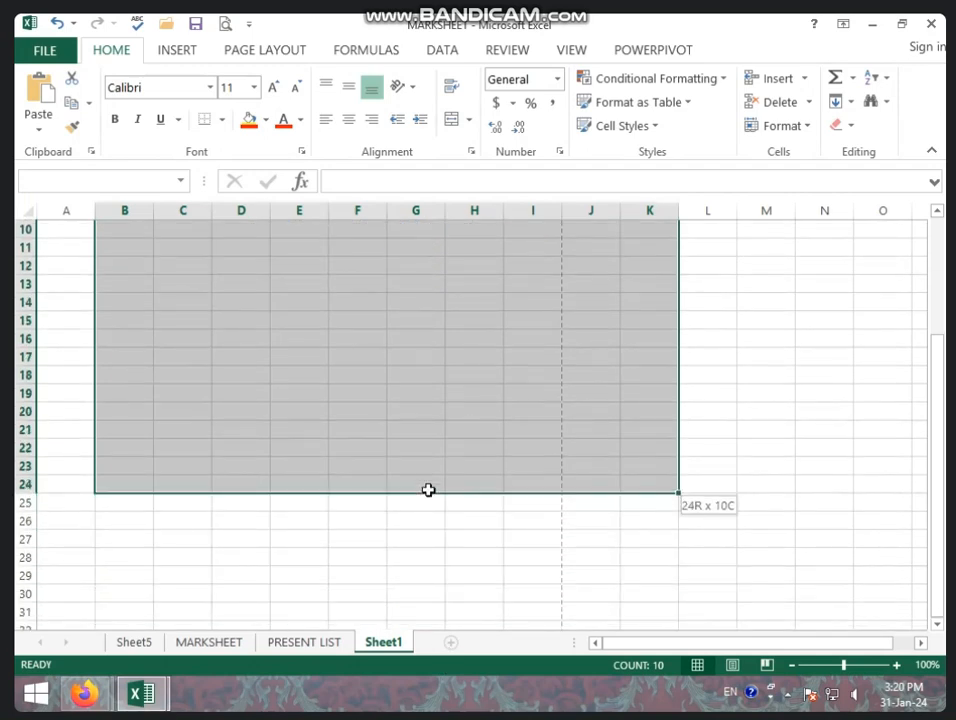
click(220, 121)
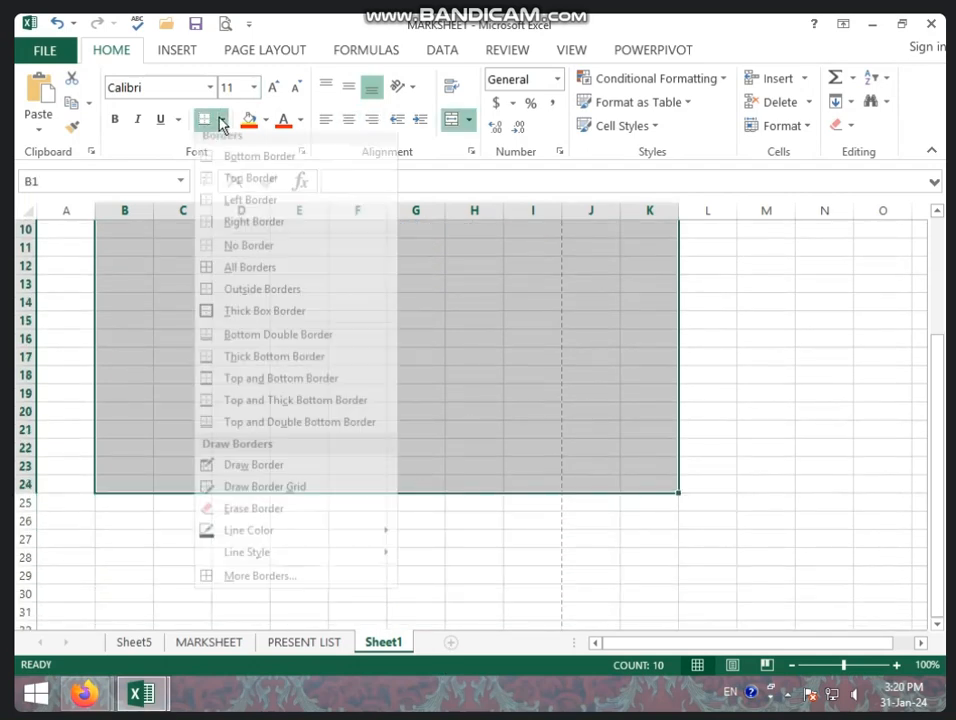
click(252, 279)
click(268, 313)
scroll(290, 330, up, 1)
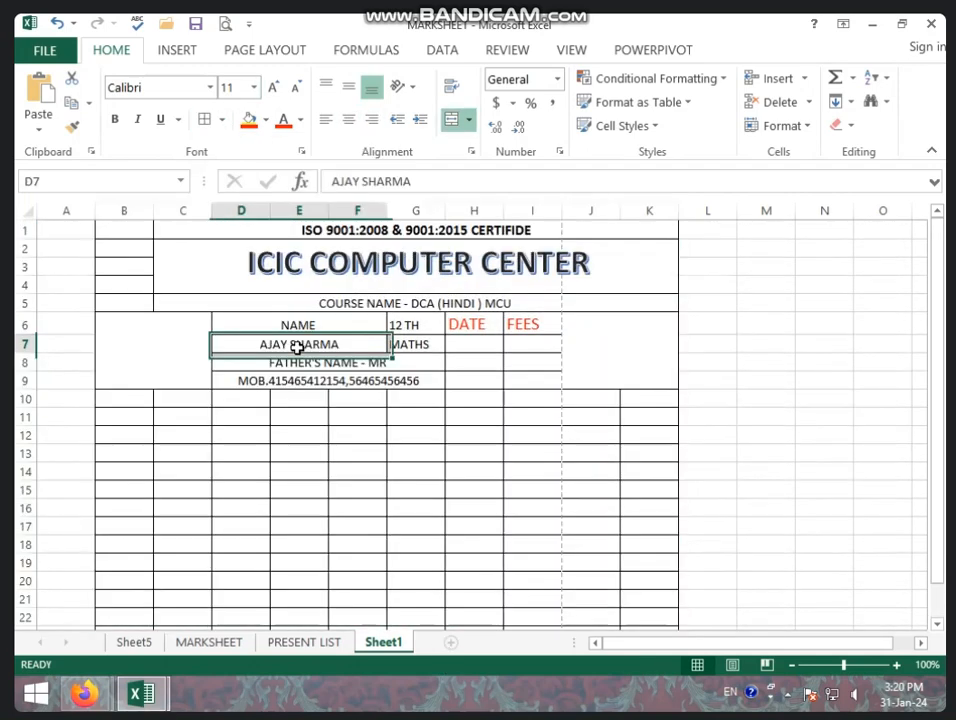
click(600, 303)
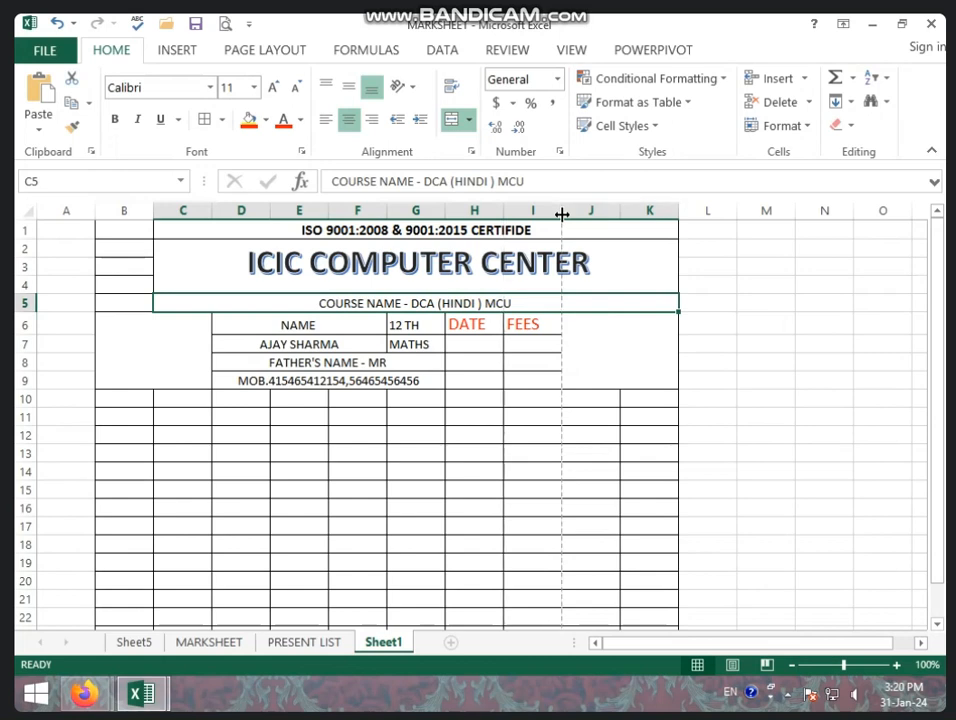
drag(566, 215, 572, 215)
Widen column I slightly and merge D10:G17 into one large blank box.
click(551, 380)
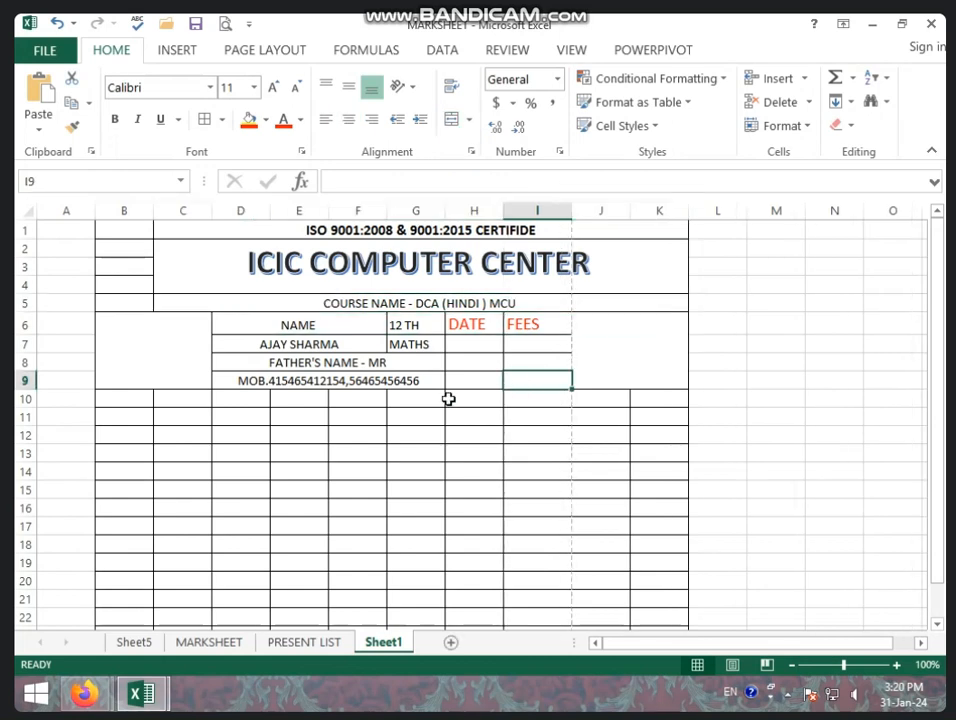
click(370, 385)
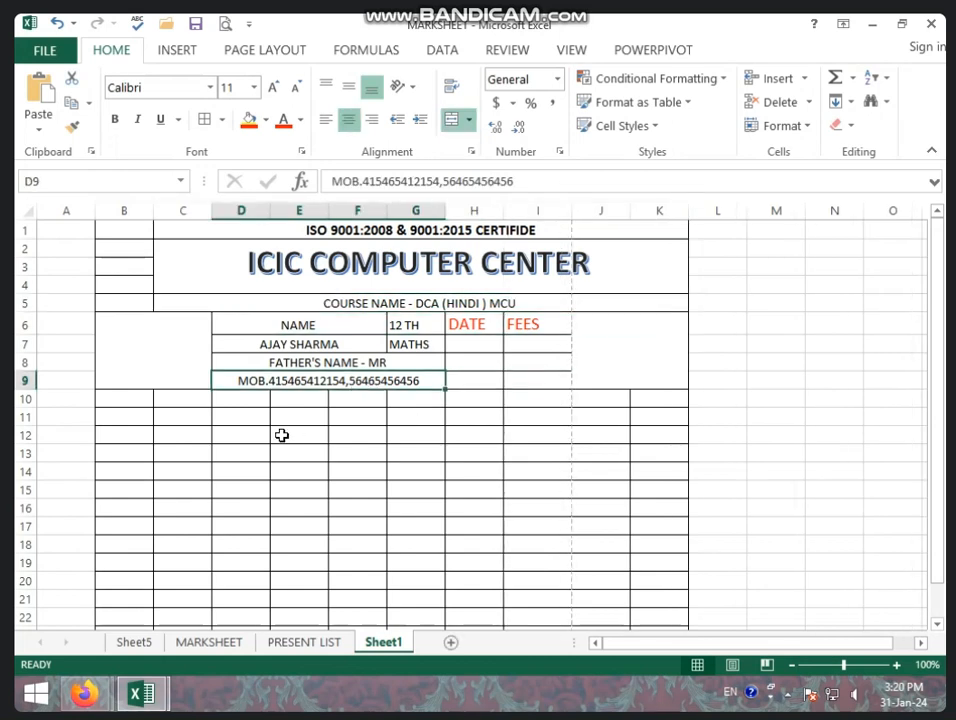
drag(247, 399, 420, 560)
click(192, 399)
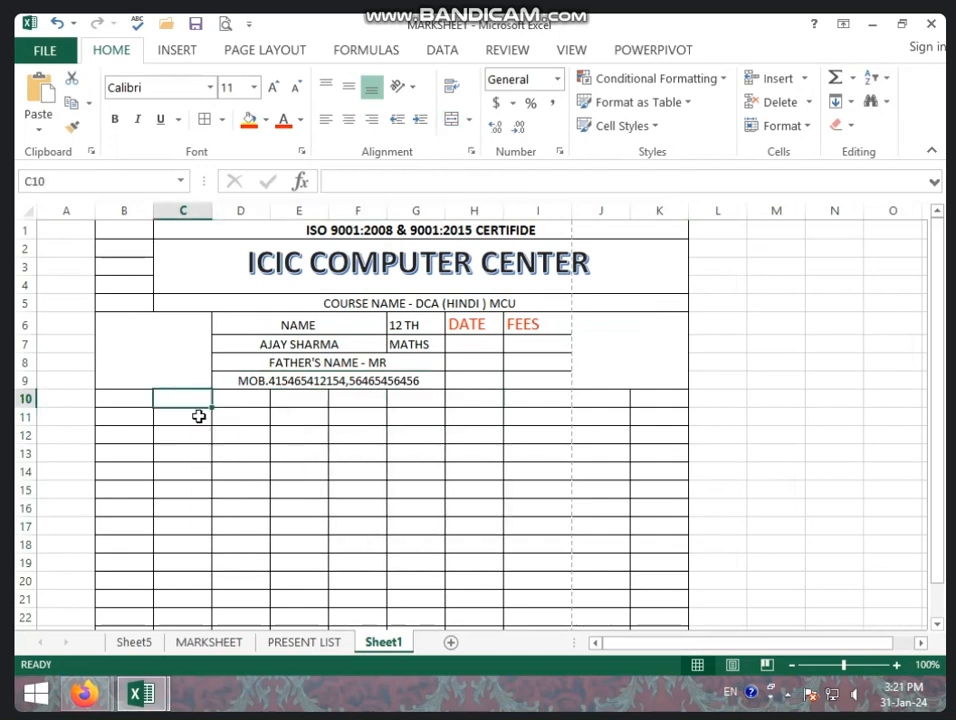
drag(199, 416, 424, 564)
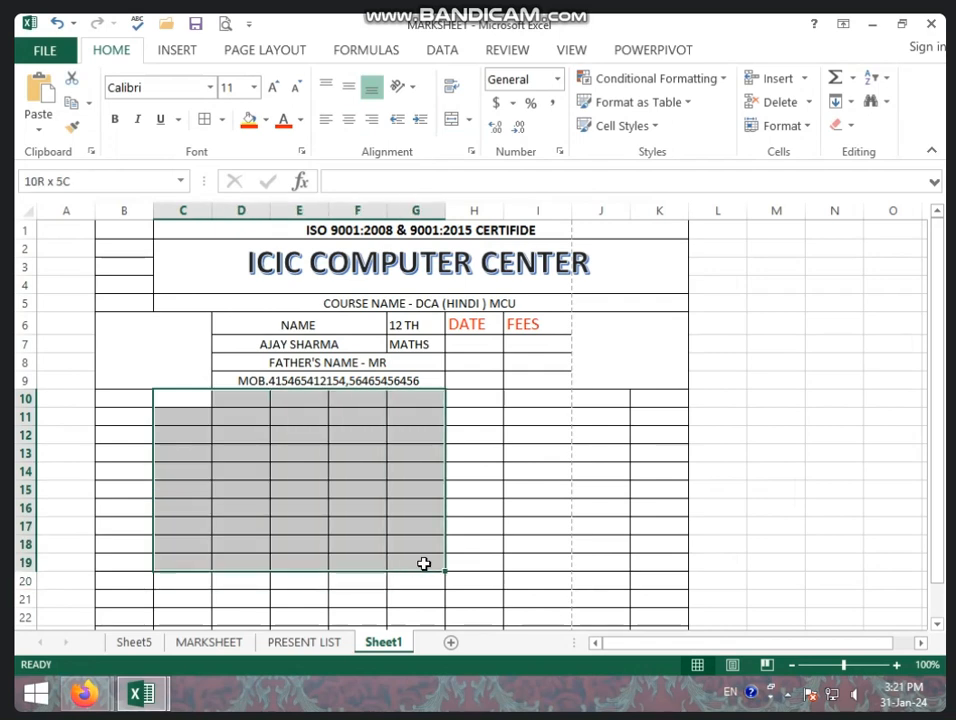
click(299, 507)
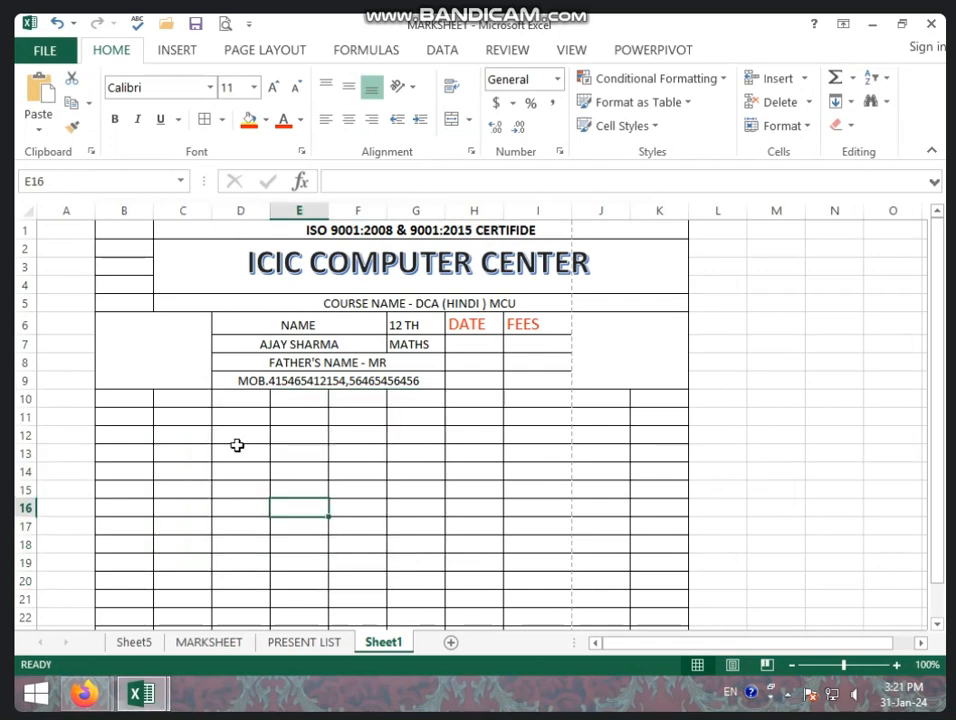
drag(236, 401, 418, 523)
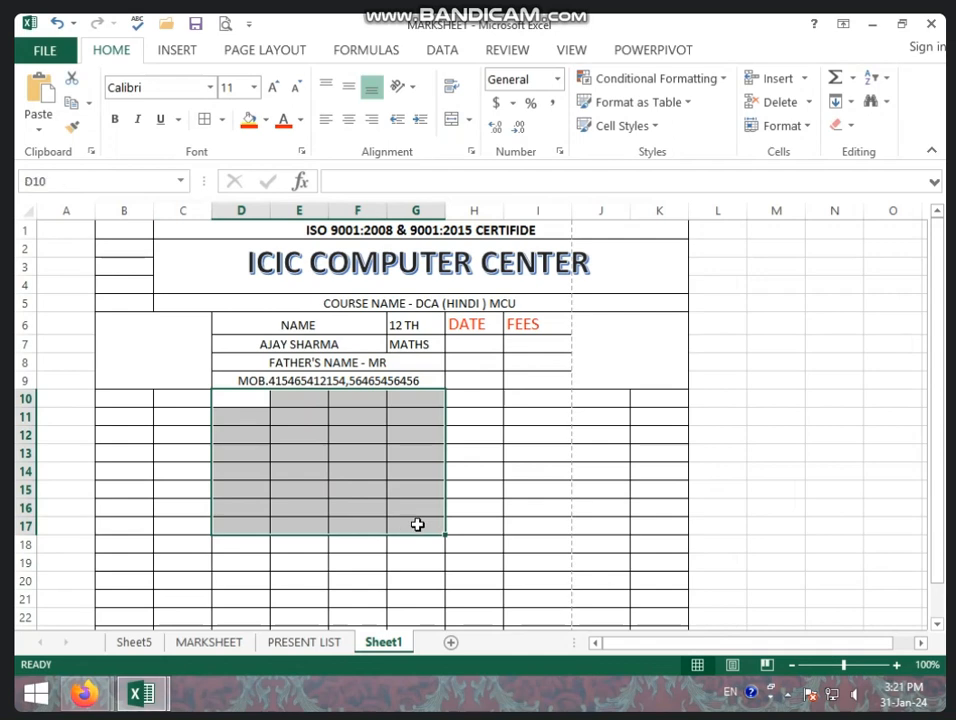
click(452, 119)
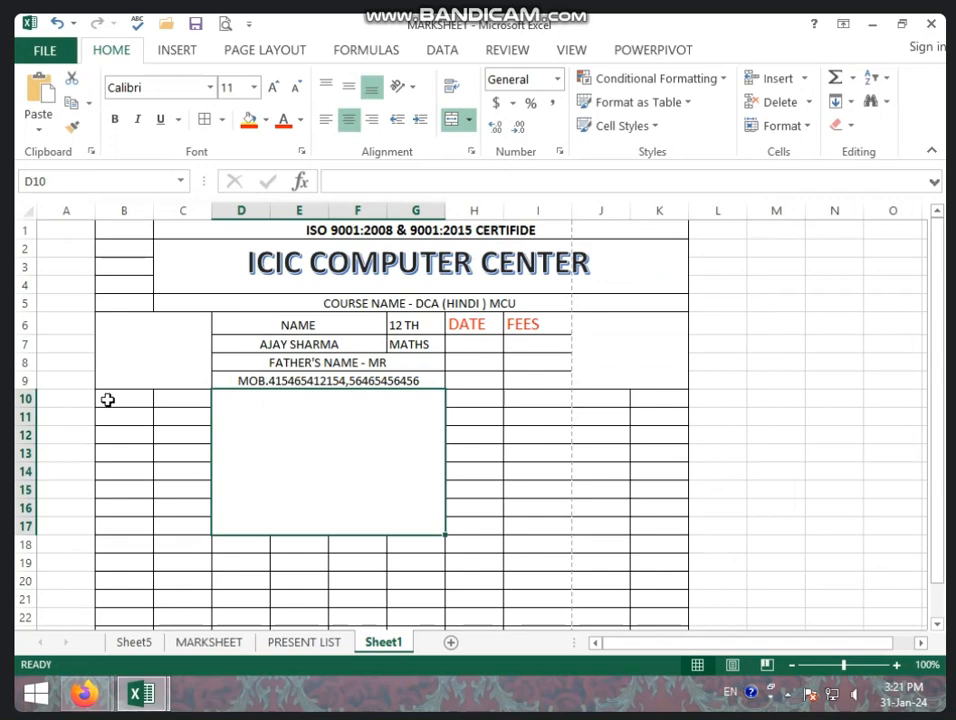
drag(107, 399, 175, 389)
Merge B10:C11 and enter the SBI account number in it.
click(452, 119)
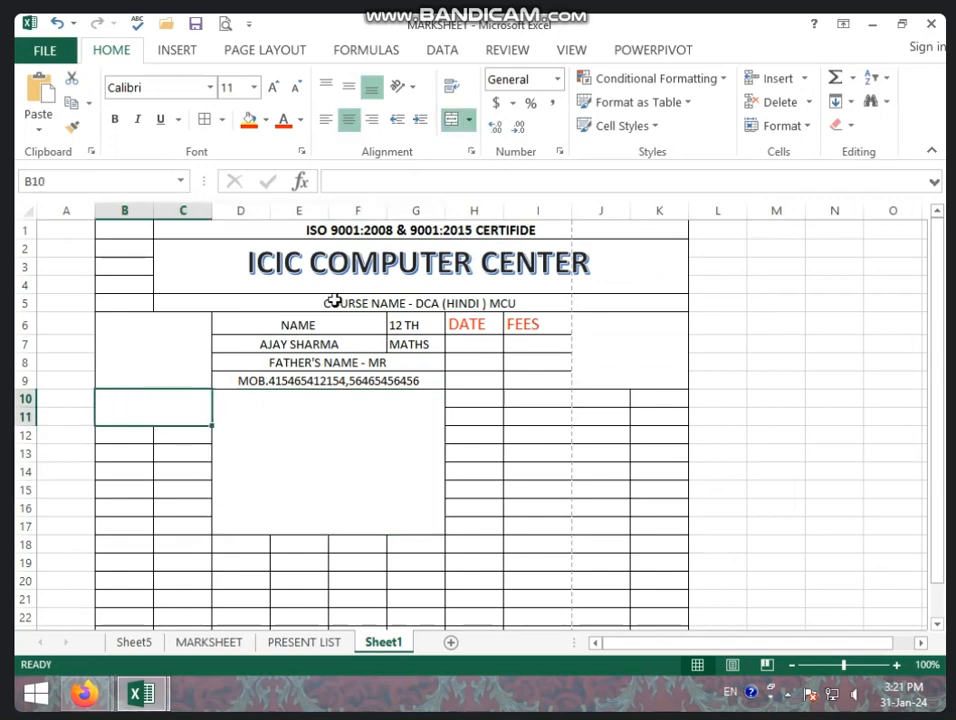
text(s)
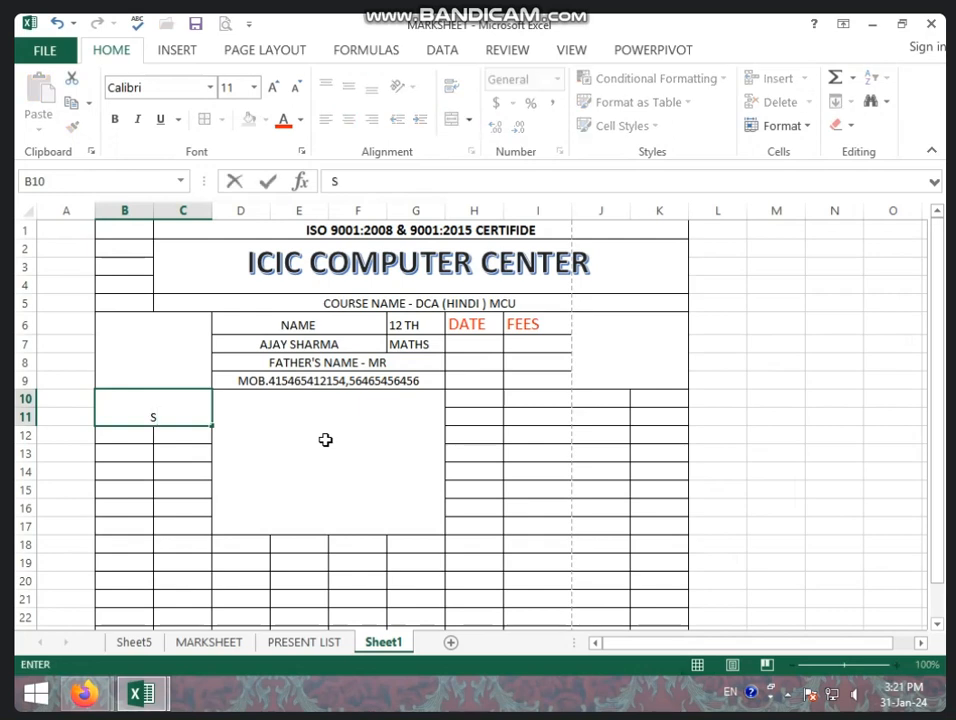
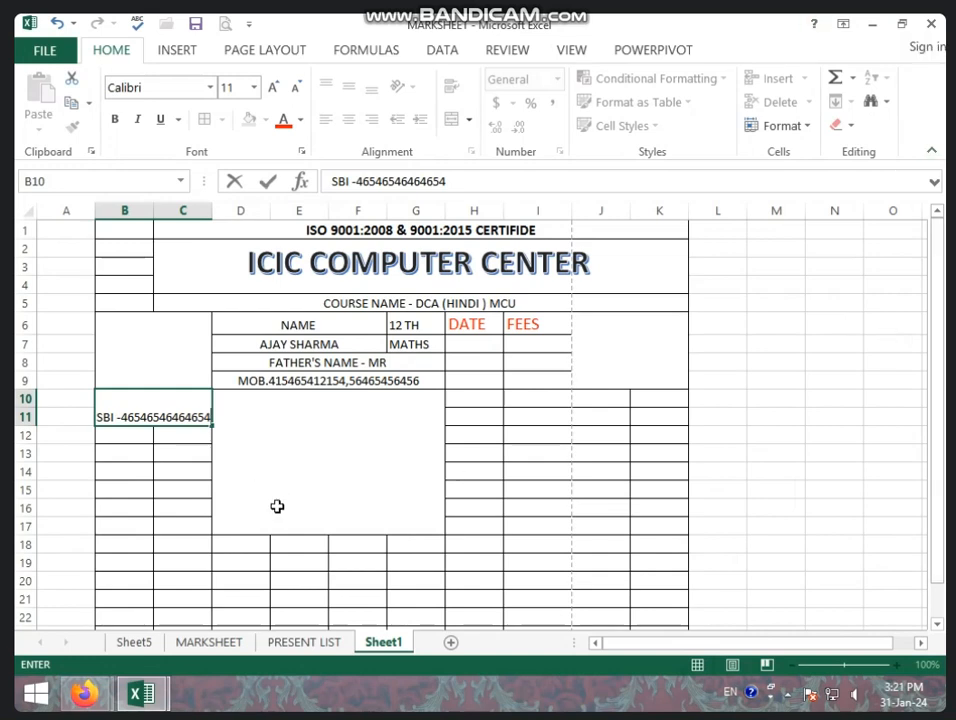
click(179, 512)
Merge B13:C14 and B16:C17 into single cells.
drag(125, 455, 185, 472)
click(450, 119)
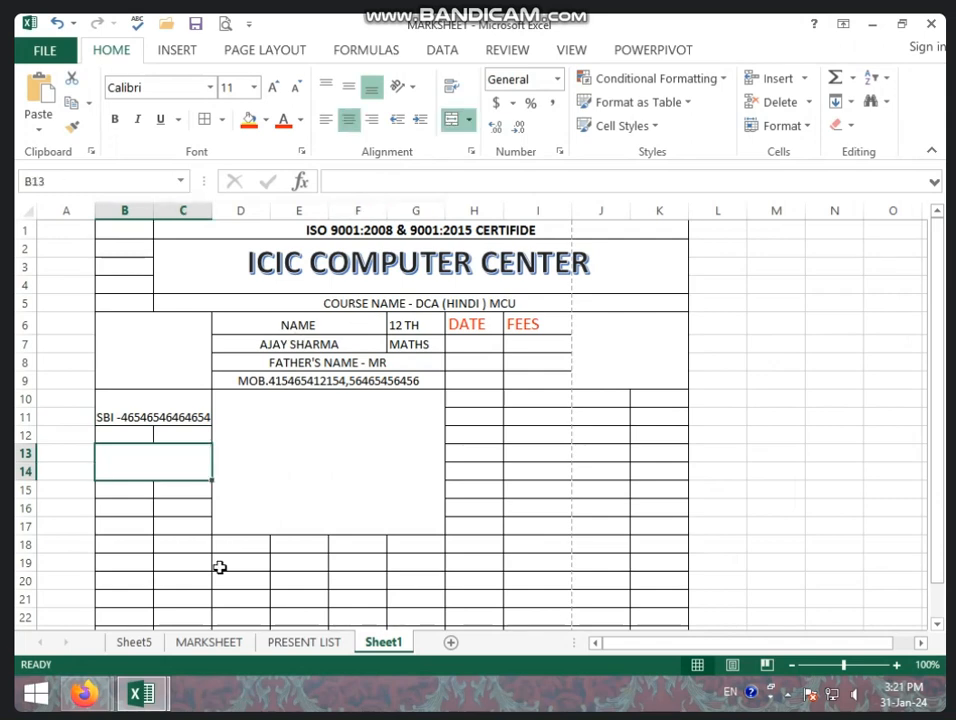
click(119, 514)
drag(119, 514, 213, 521)
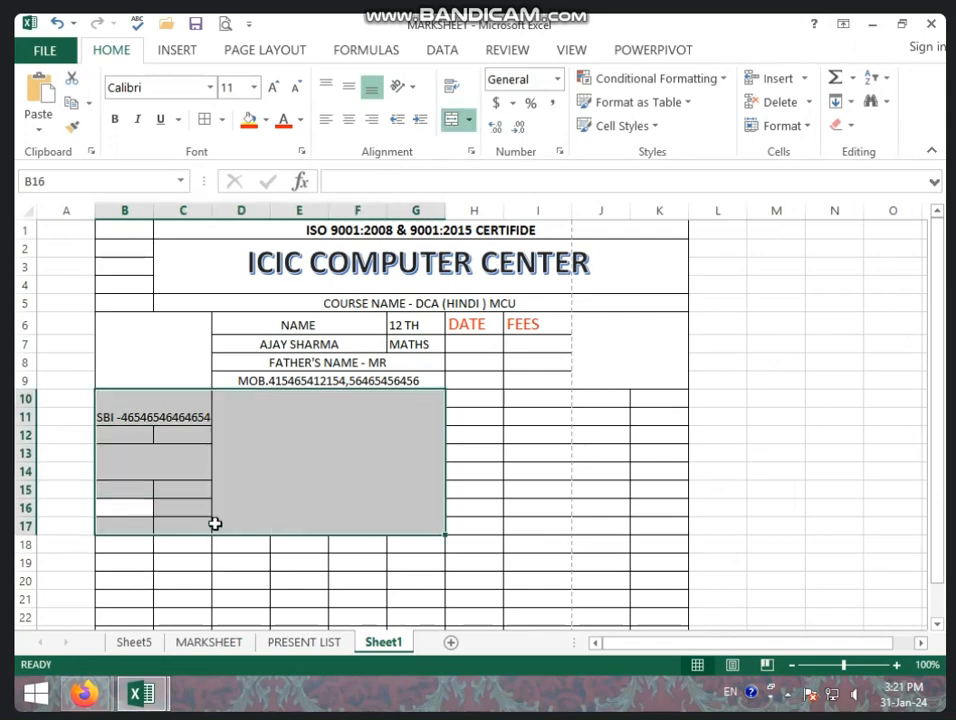
click(169, 514)
drag(122, 509, 177, 523)
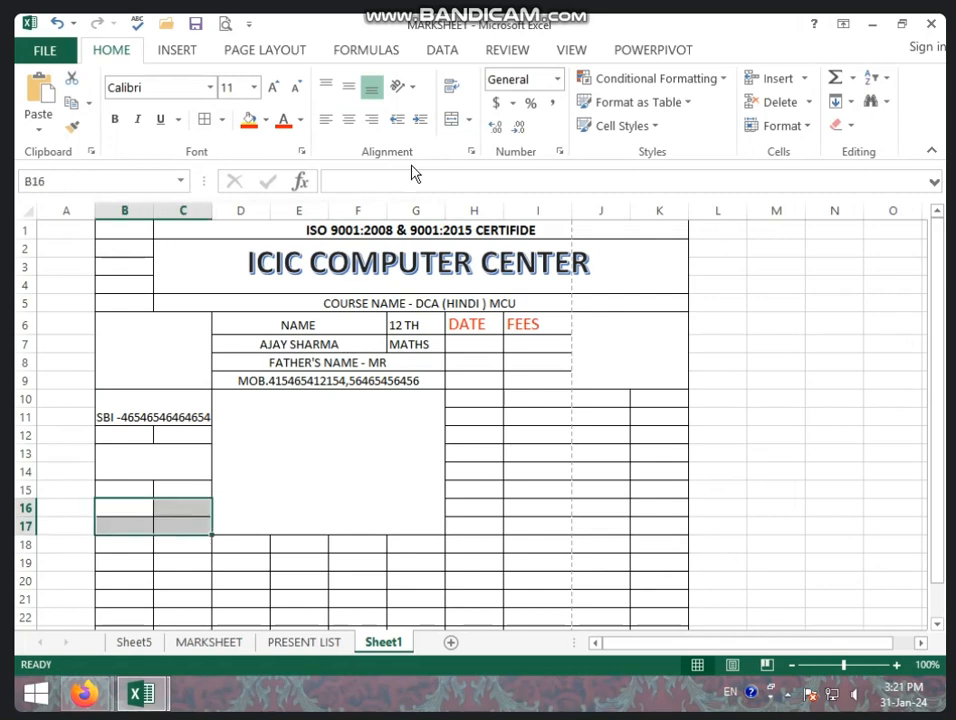
click(452, 120)
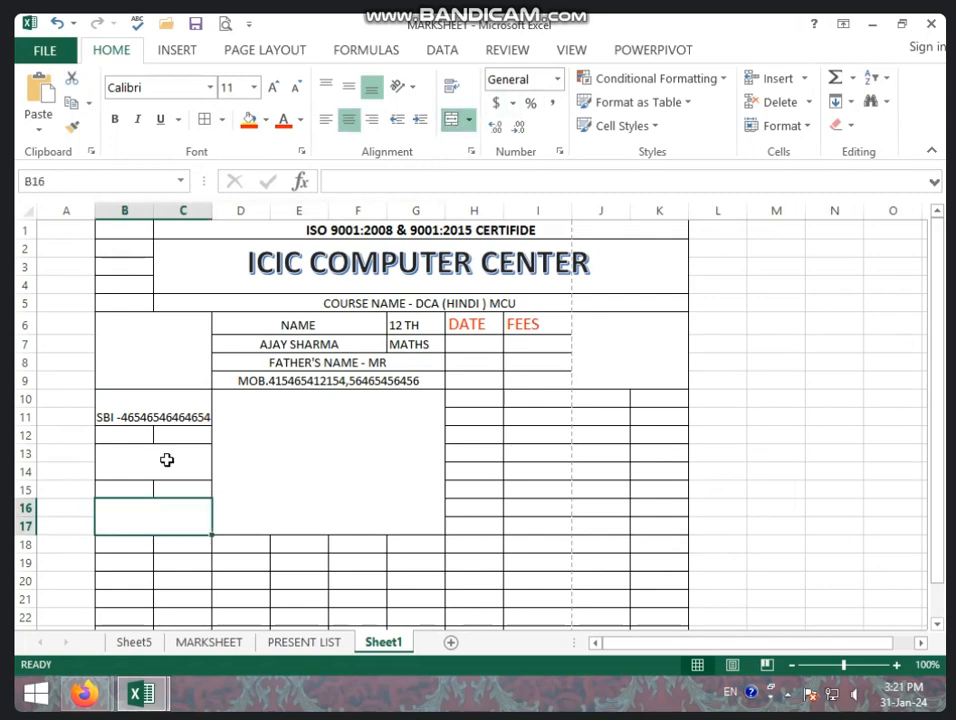
Enter the label BANK A/C in merged cell B13.
click(163, 454)
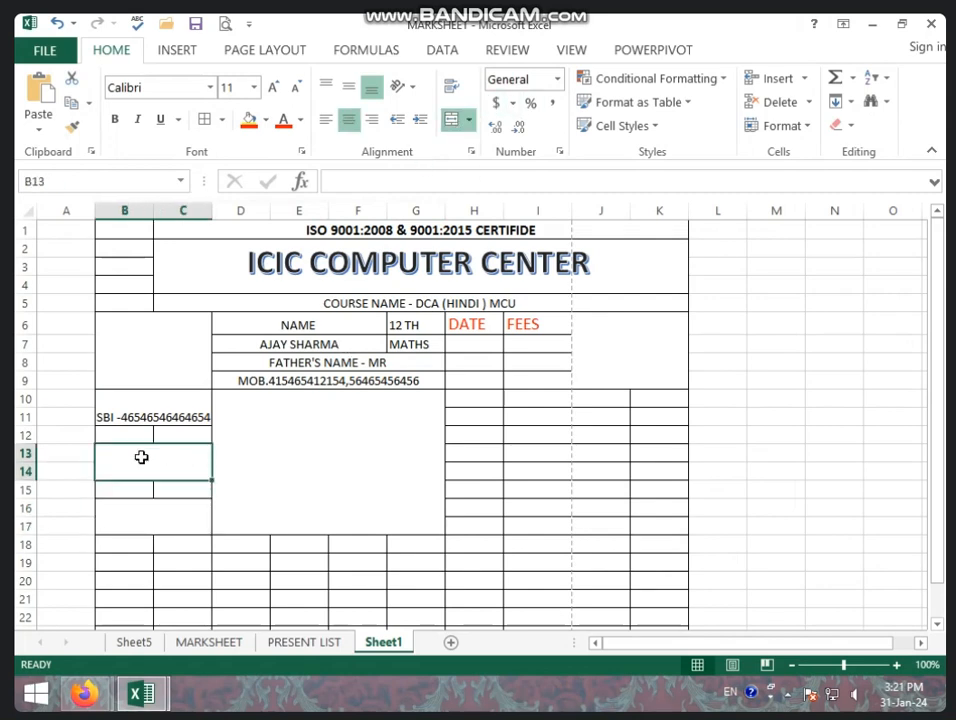
text(ANK A)
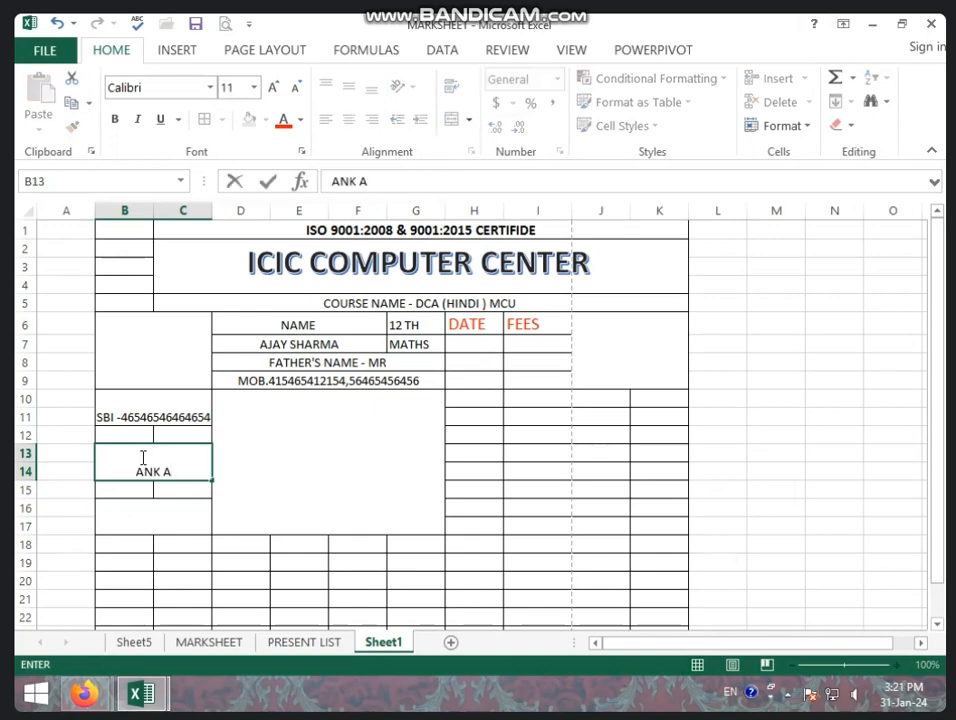
text(/B)
key(BackSpace)
key(BackSpace)
text(C)
key(BackSpace)
key(BackSpace)
key(BackSpace)
key(BackSpace)
key(BackSpace)
text(ANK A/C)
key(Return)
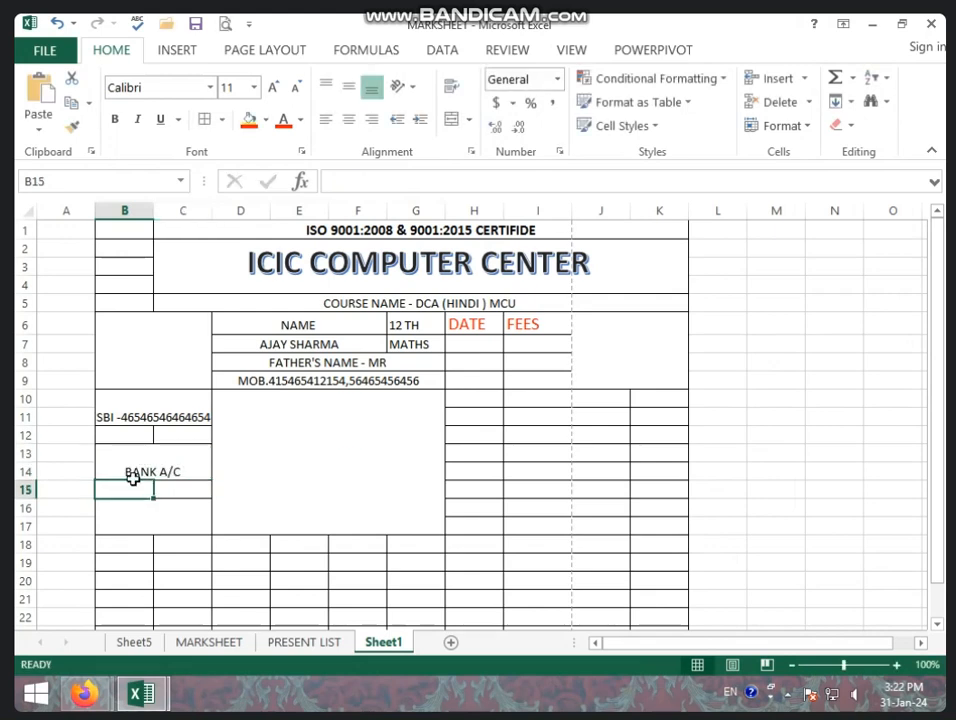
Prefix the SBI account number in B10 with BANK A/C and wrap the text onto two lines.
double_click(132, 404)
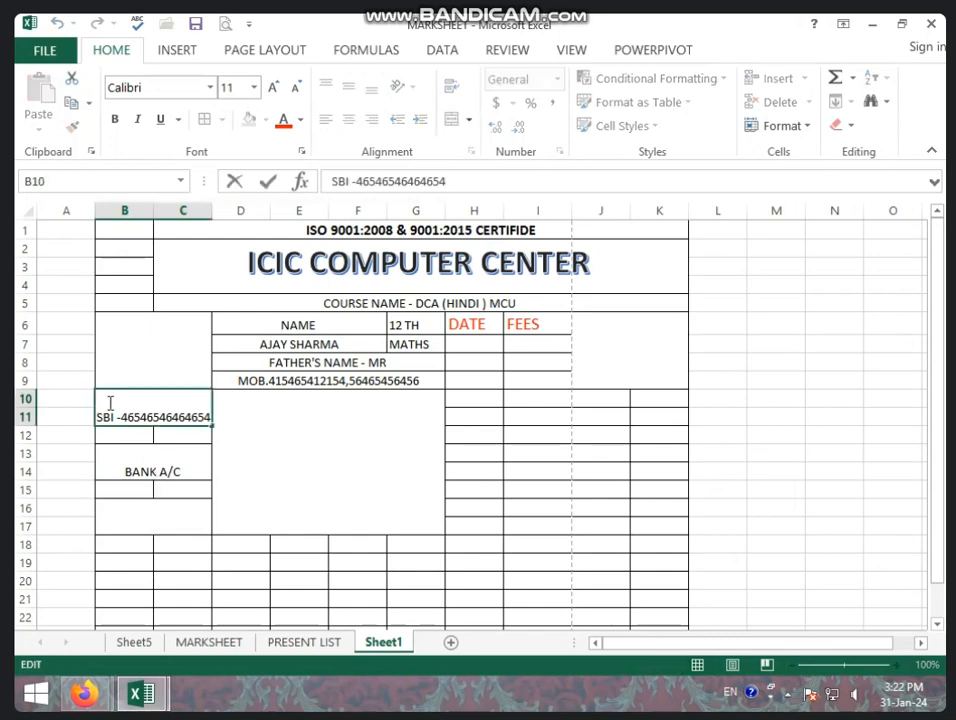
text(BANK A)
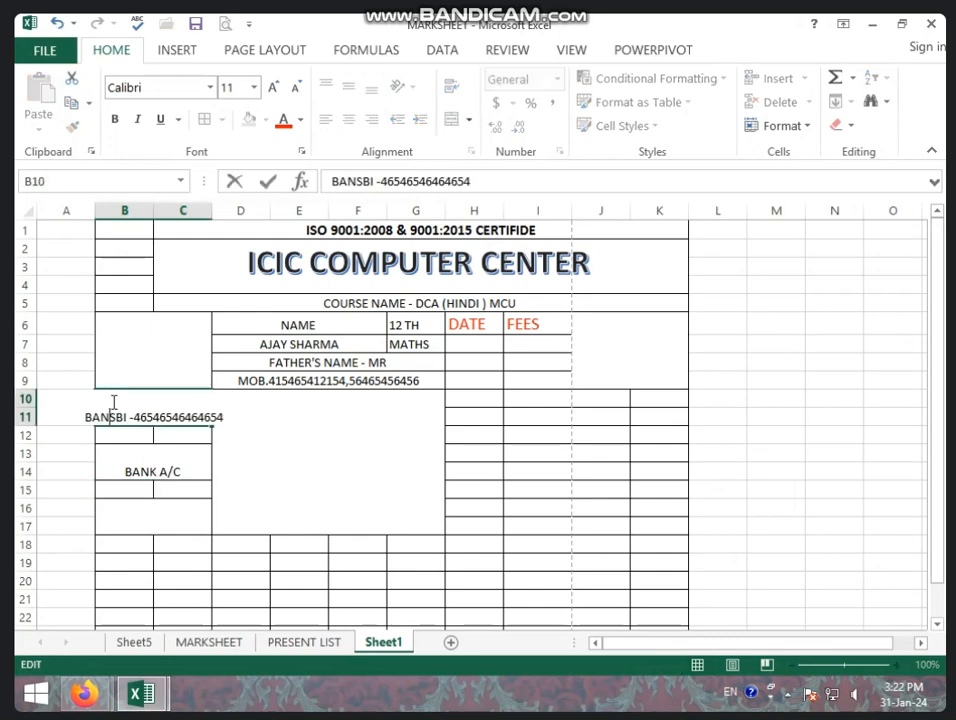
text(.)
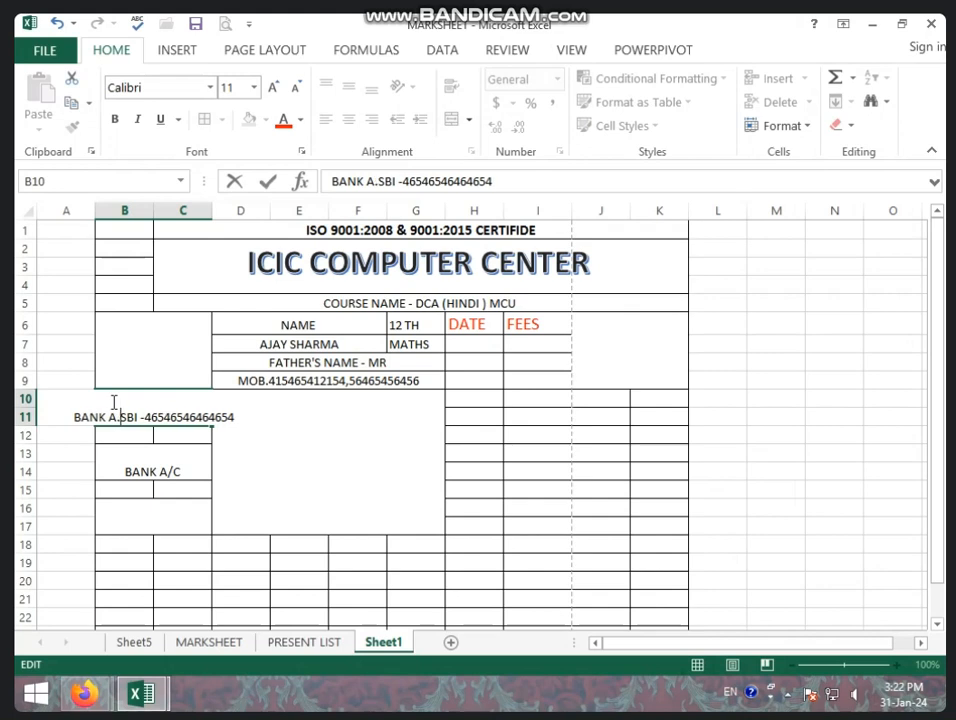
key(BackSpace)
text(/C)
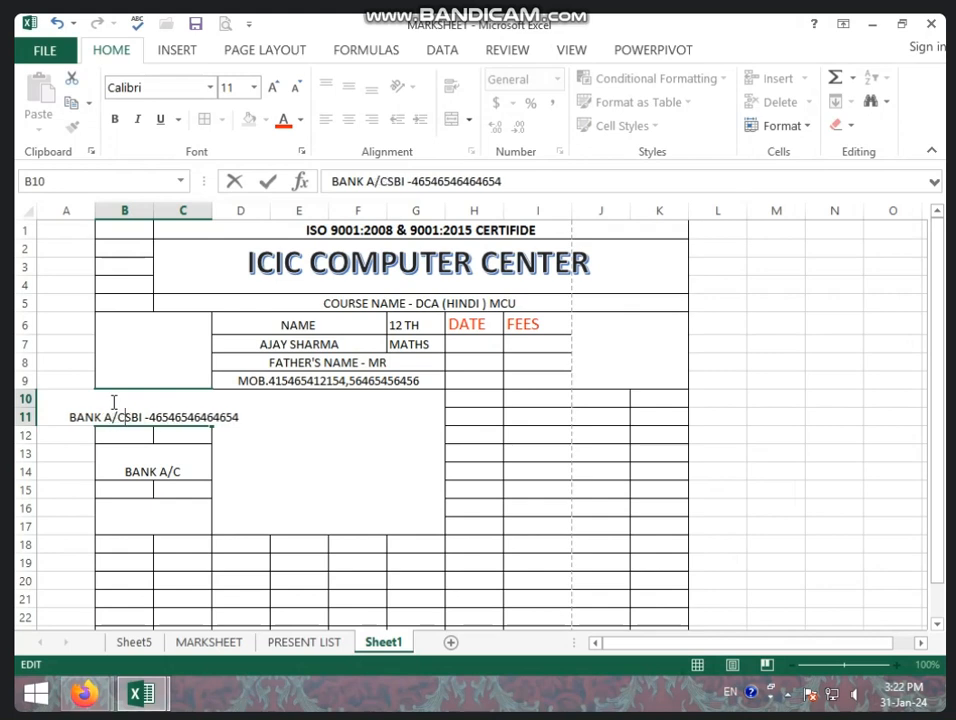
click(132, 484)
click(134, 406)
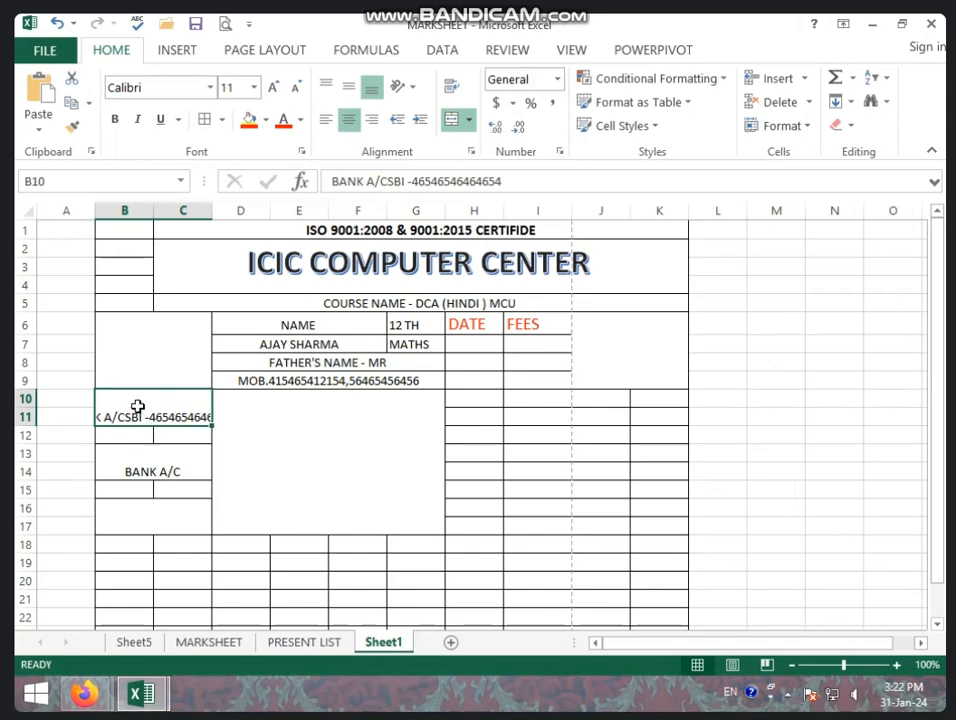
click(453, 89)
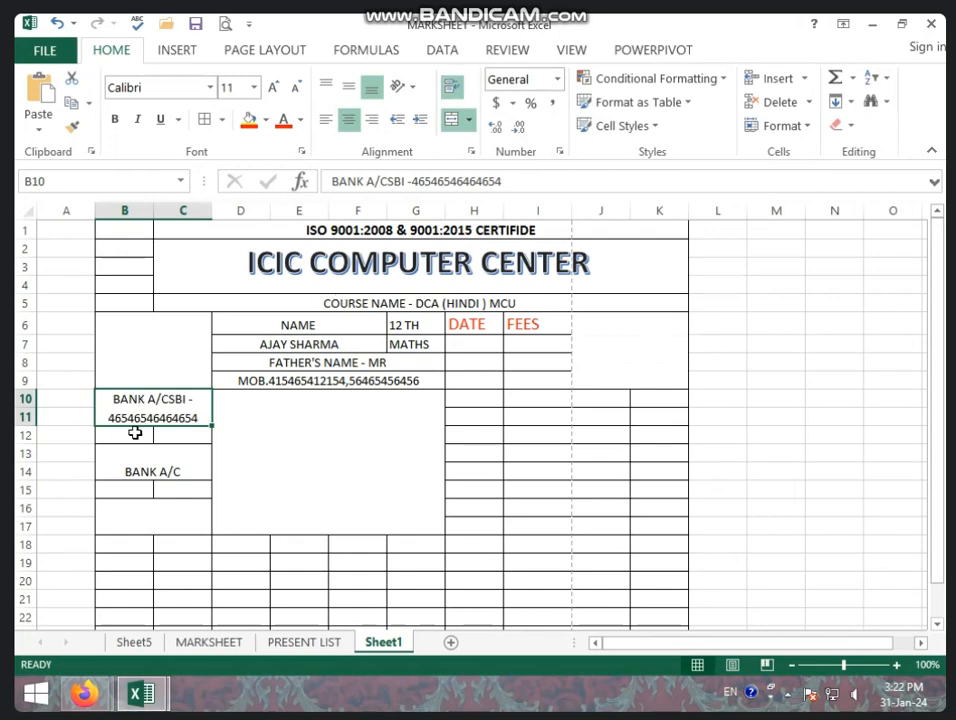
click(150, 476)
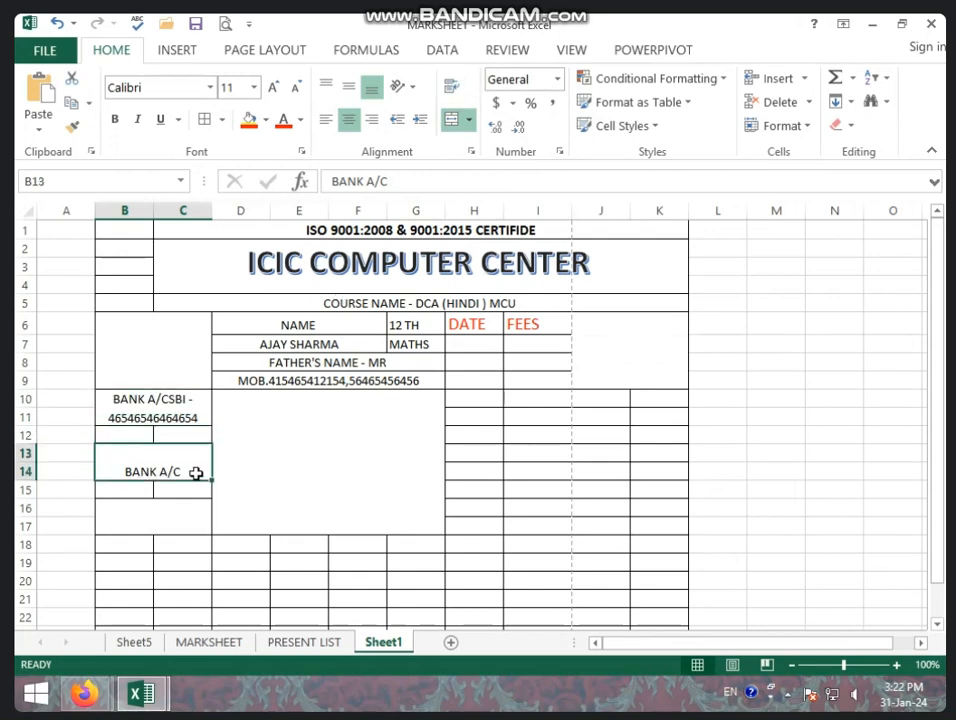
Add a second account number after BANK A/C in B13 and wrap the text onto two lines.
double_click(196, 474)
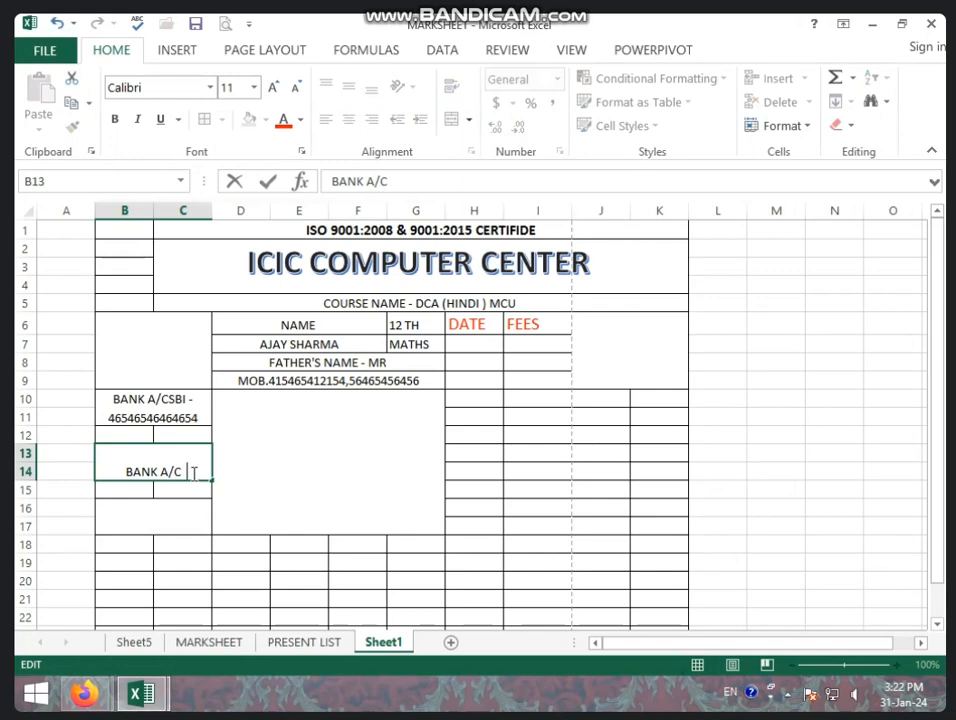
key(Return)
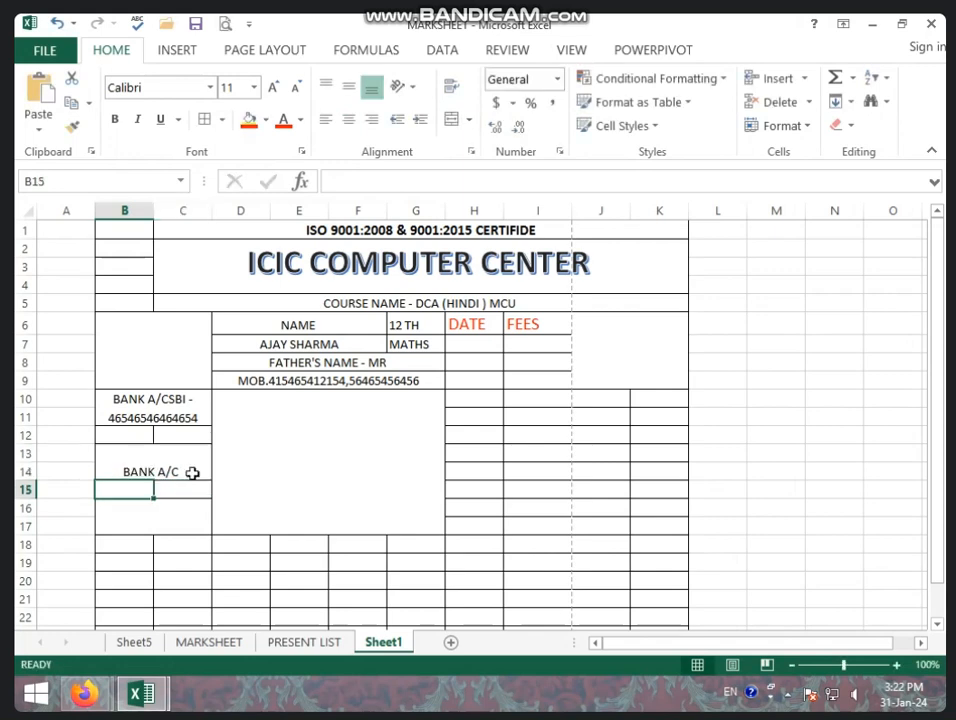
click(171, 451)
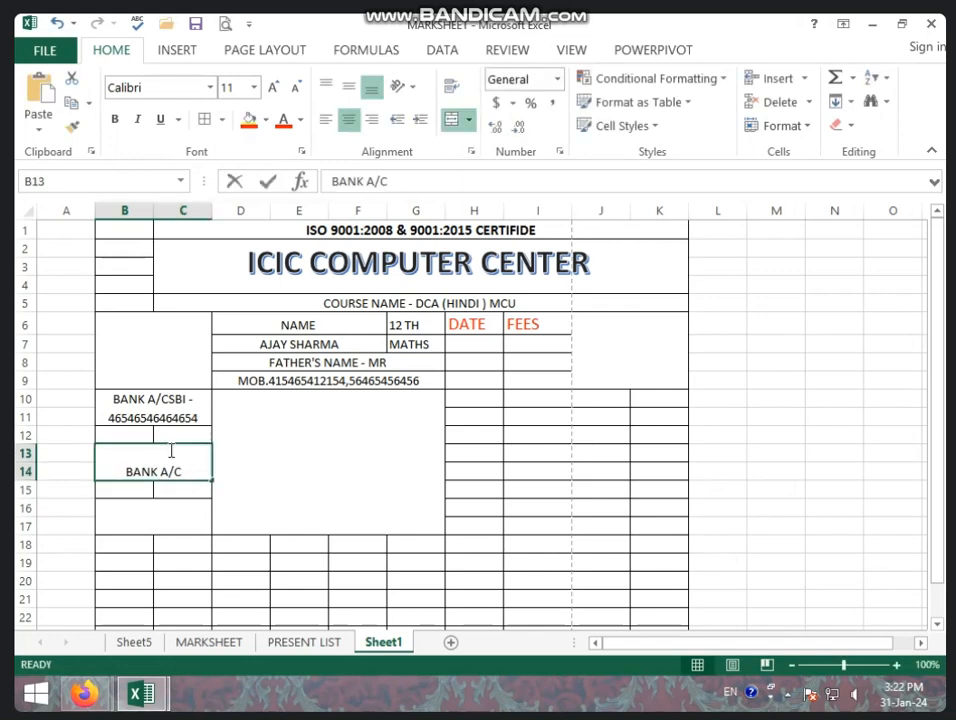
double_click(191, 471)
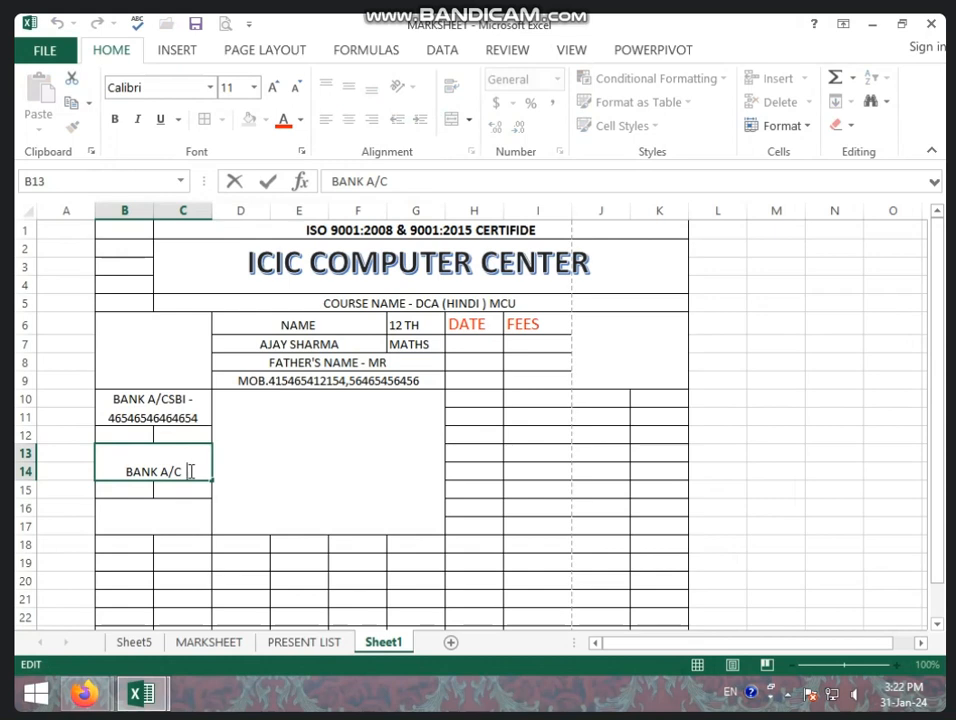
text(-FDGFDG)
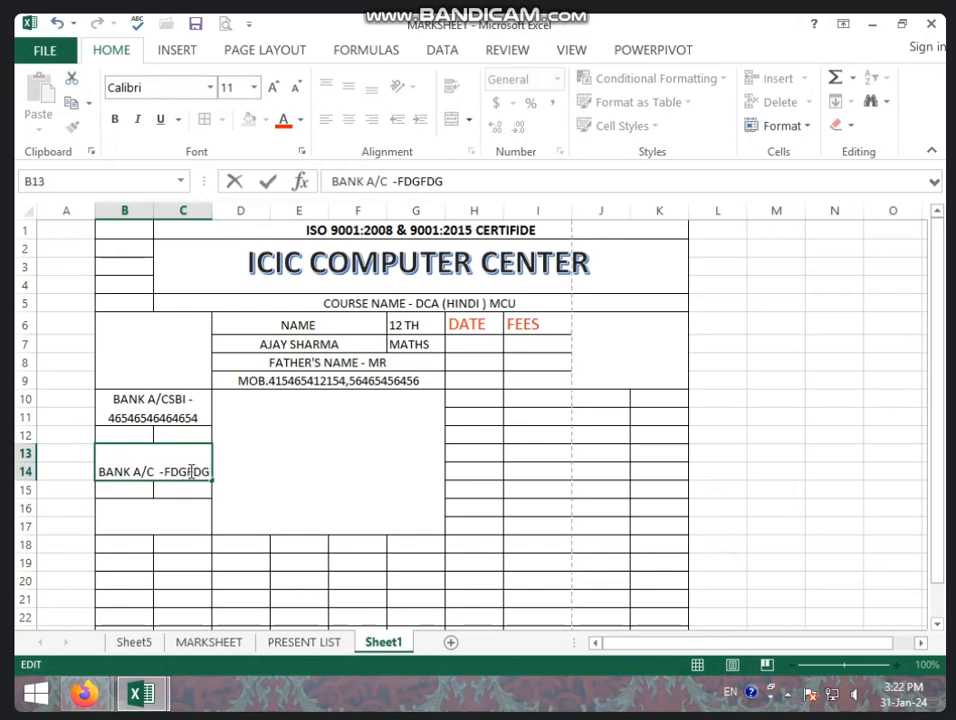
key(BackSpace)
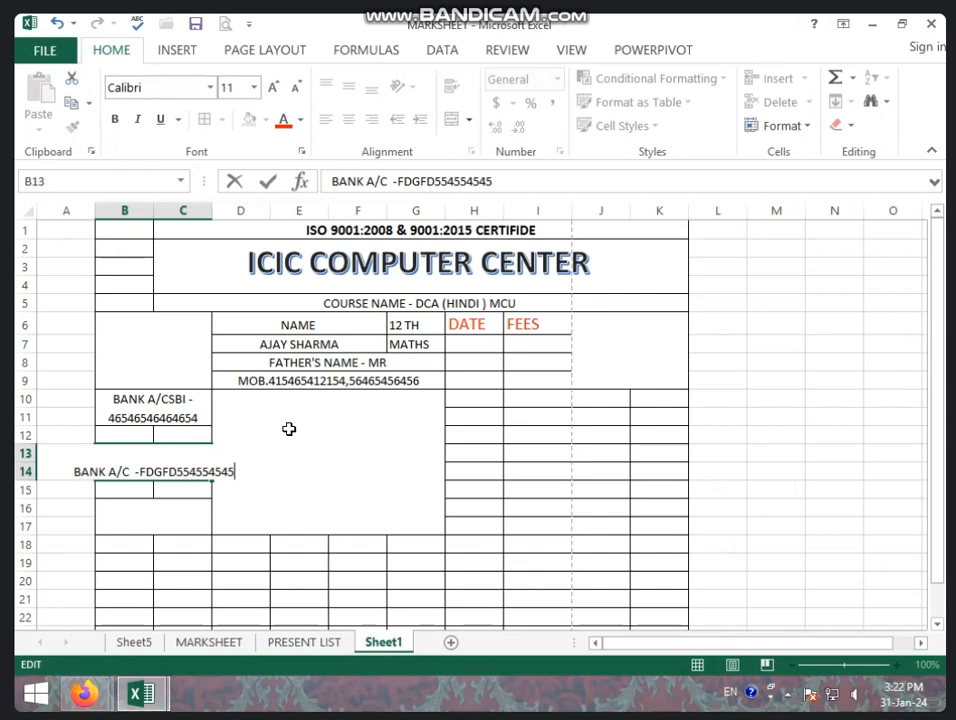
click(131, 511)
click(149, 468)
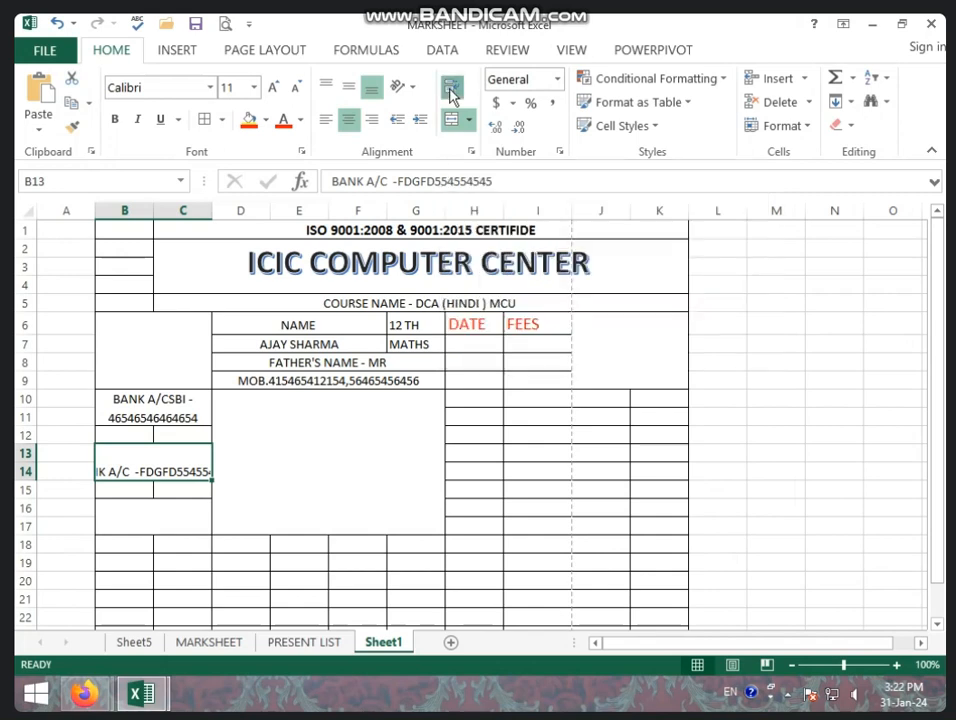
click(451, 92)
click(118, 518)
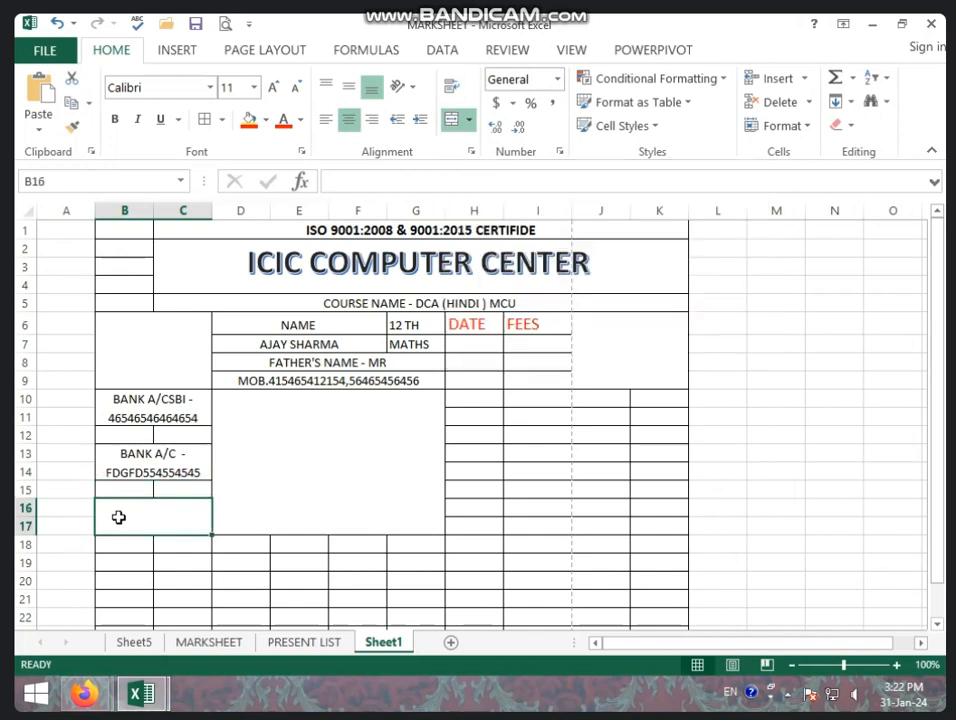
Type NOTE - into the merged D10:G17 note box.
click(280, 476)
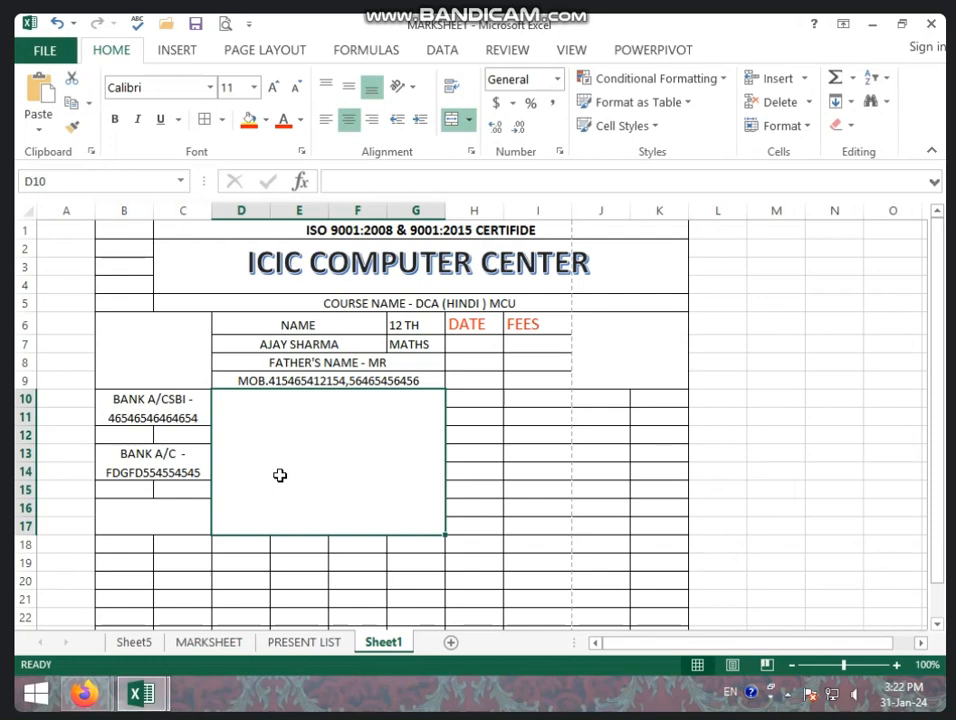
text(NOT)
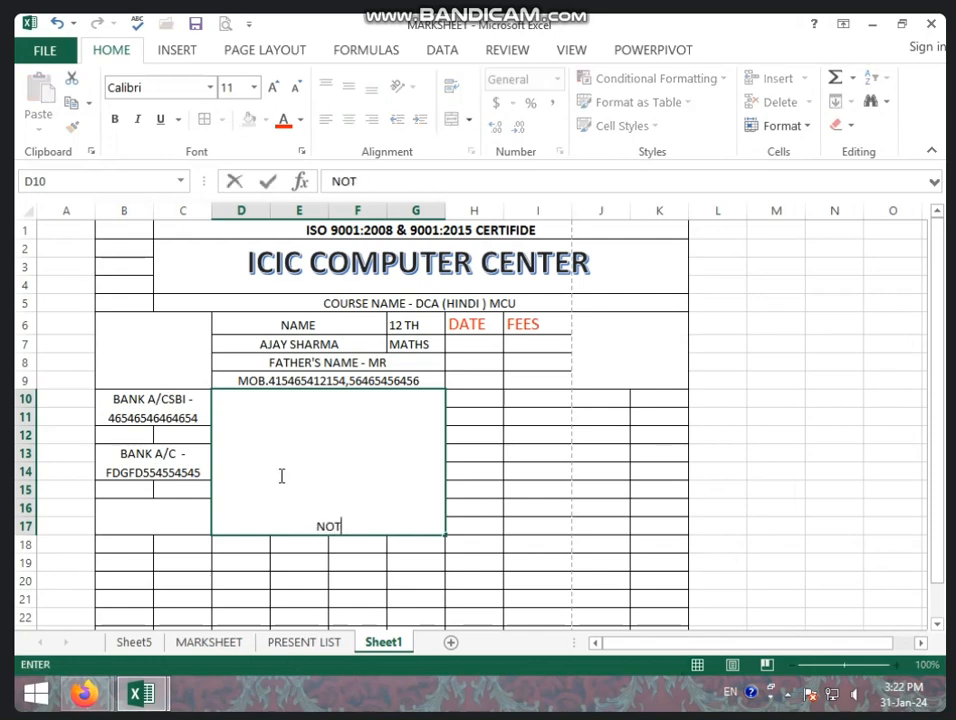
text(E -)
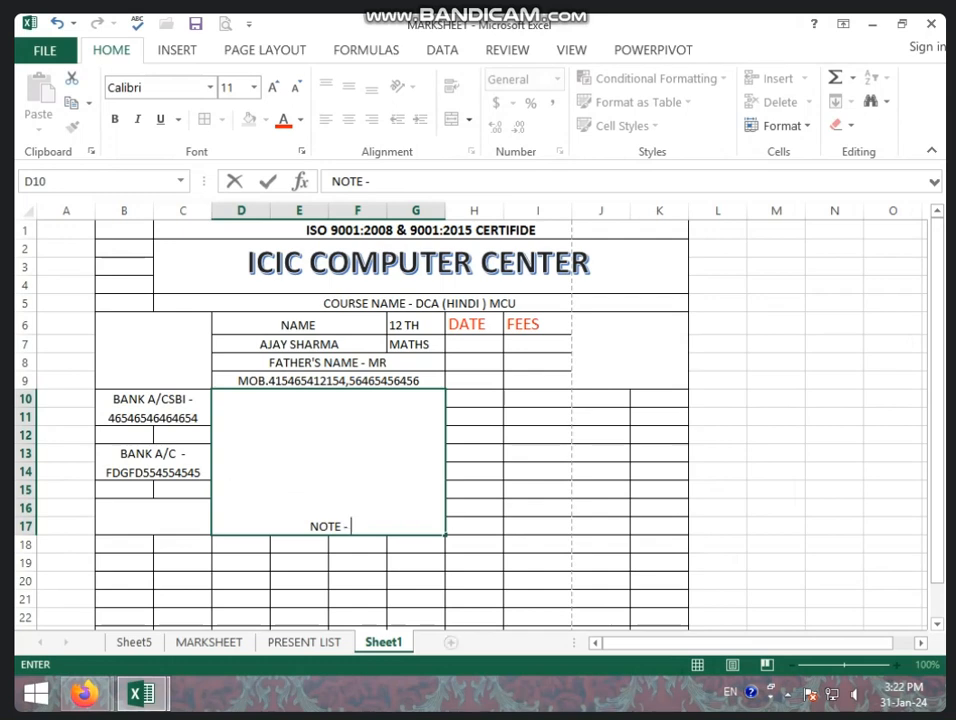
click(500, 578)
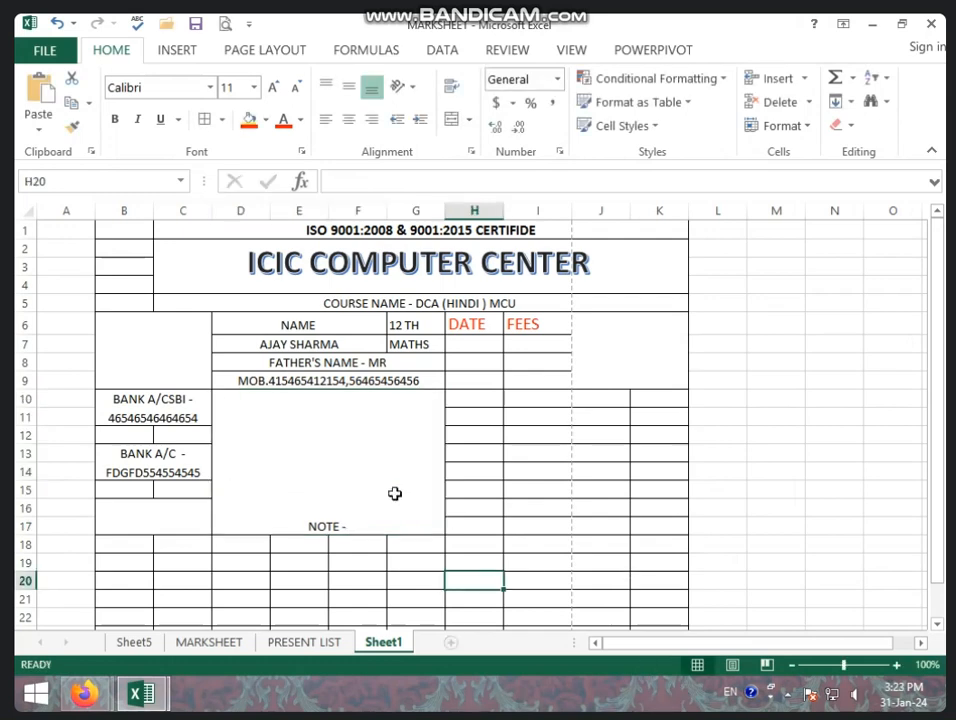
click(367, 473)
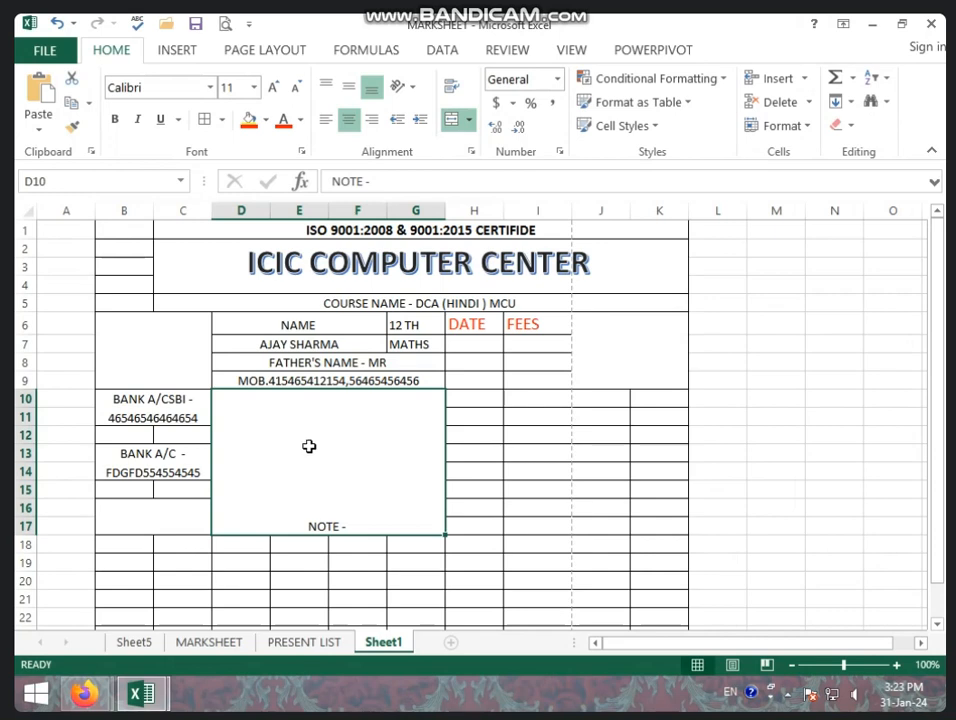
Top-align the NOTE - label in the D10 note box and erase the stray typed letters.
click(320, 579)
click(338, 503)
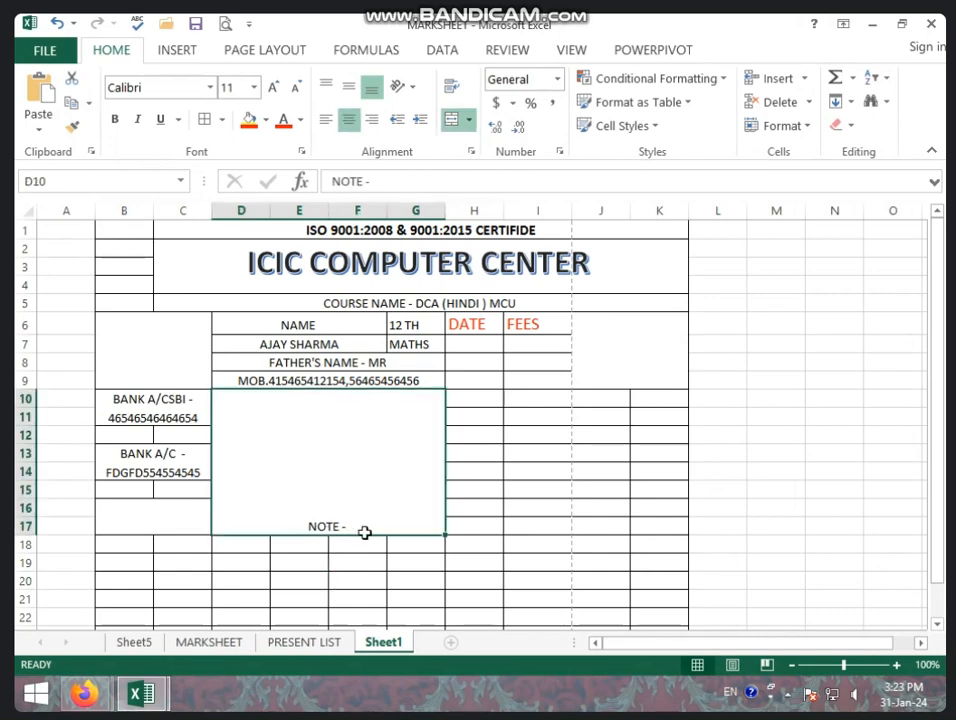
click(327, 90)
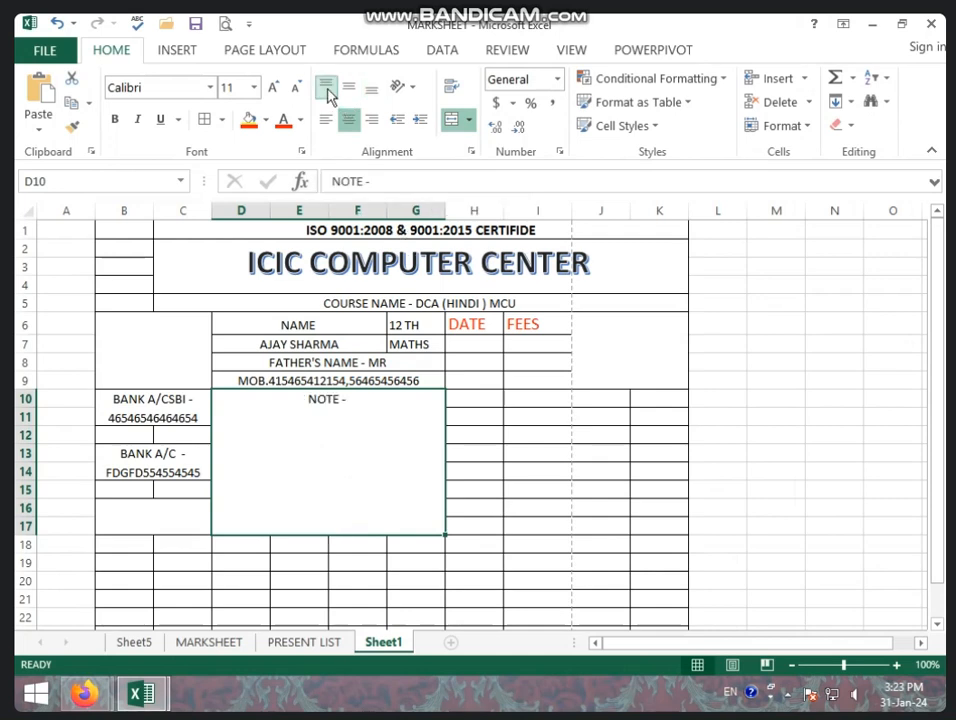
double_click(363, 403)
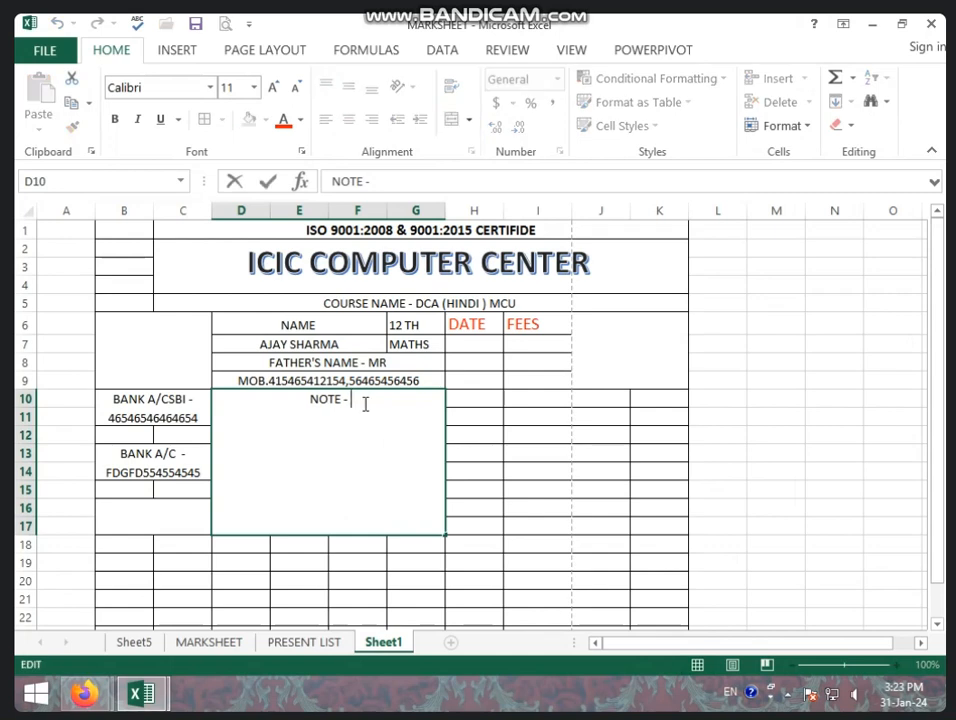
text(GFHG)
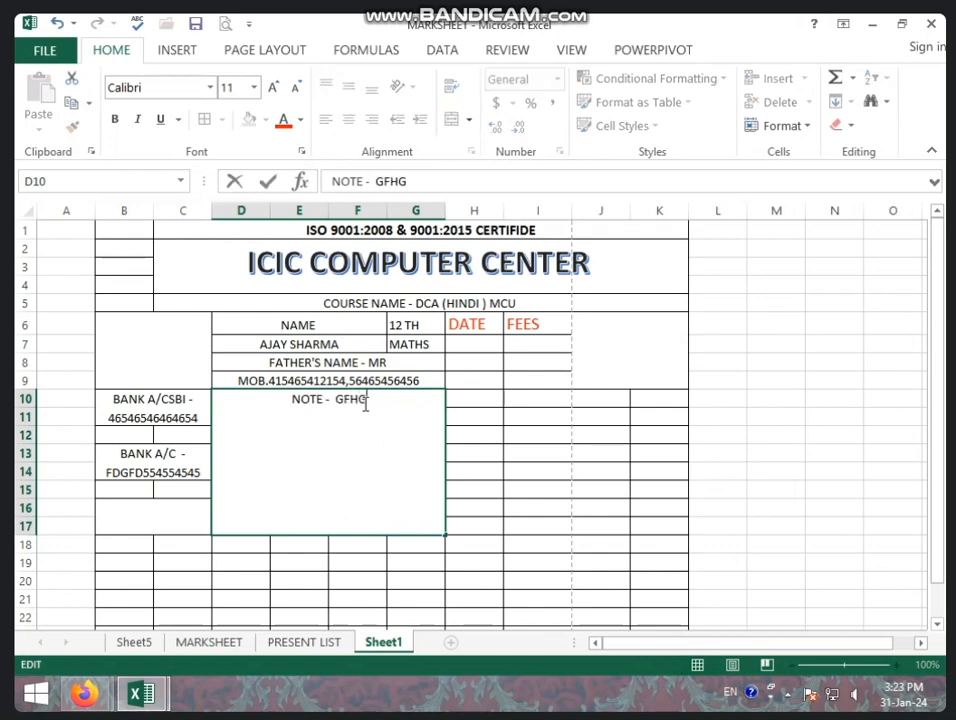
text(FHFGFF)
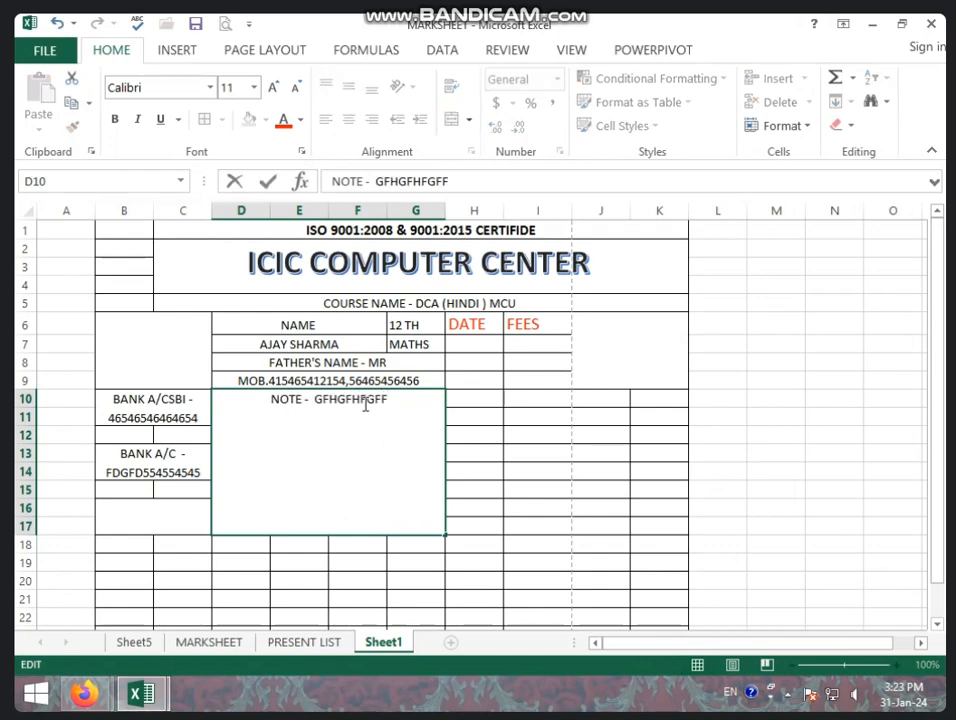
key(BackSpace)
key(BackSpace)
key(BackSpace)
key(BackSpace)
key(BackSpace)
key(BackSpace)
key(BackSpace)
key(BackSpace)
key(BackSpace)
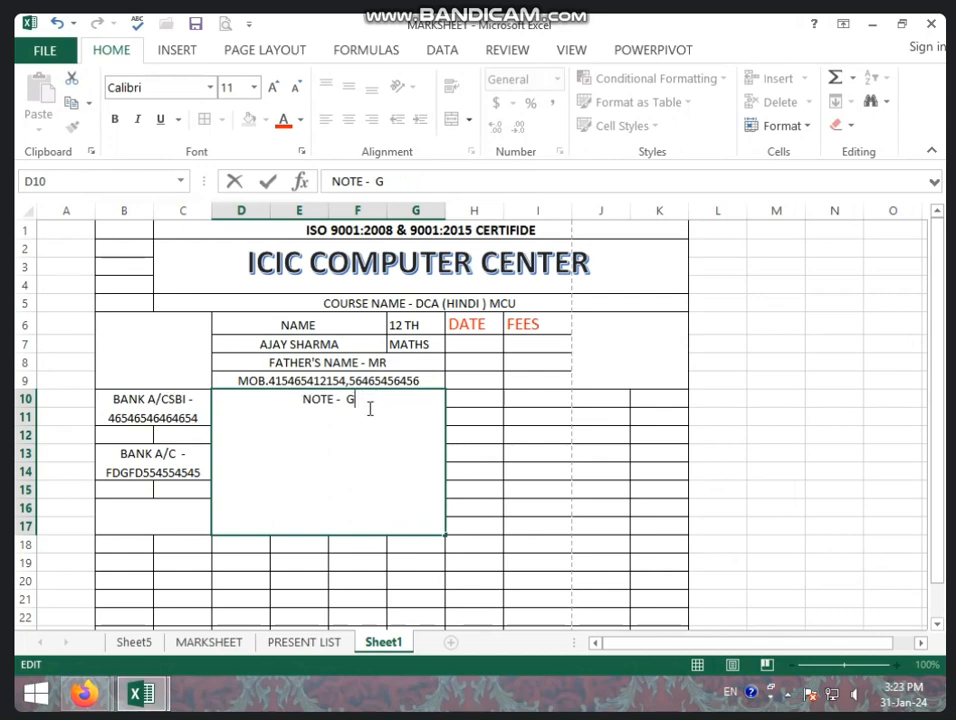
key(BackSpace)
click(550, 530)
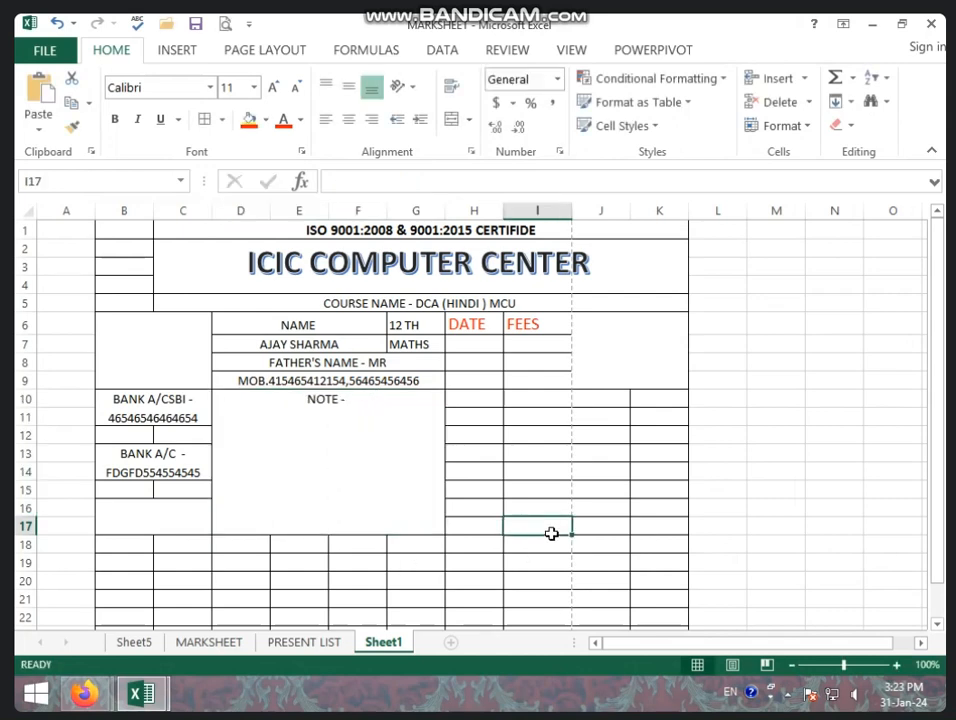
click(640, 371)
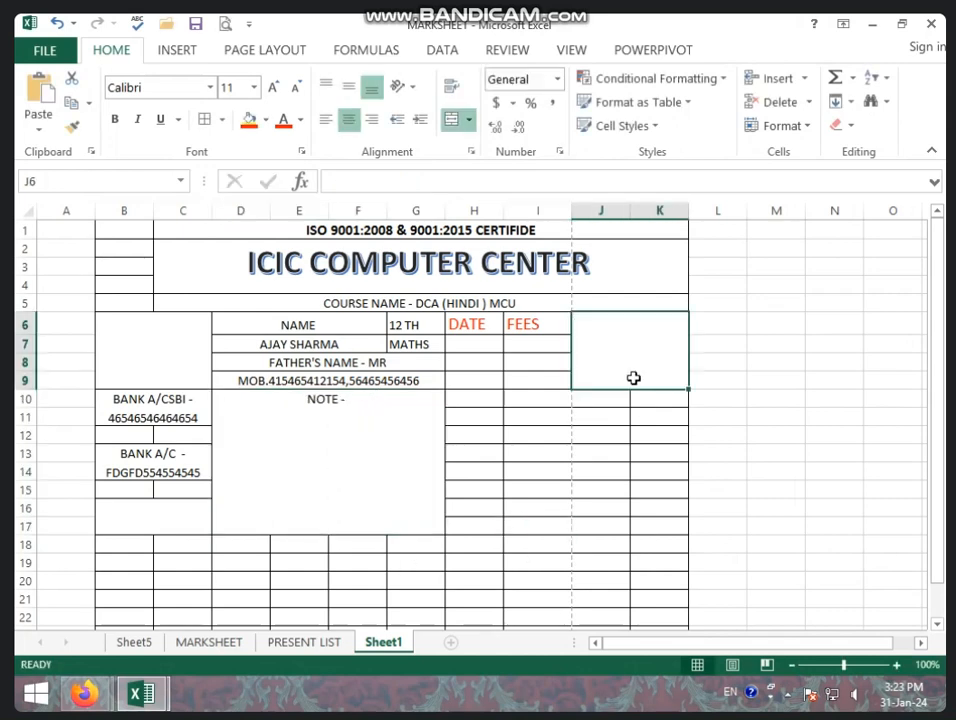
Select the empty photo box B6:C9 to hold the logo.
click(514, 524)
scroll(510, 432, down, 1)
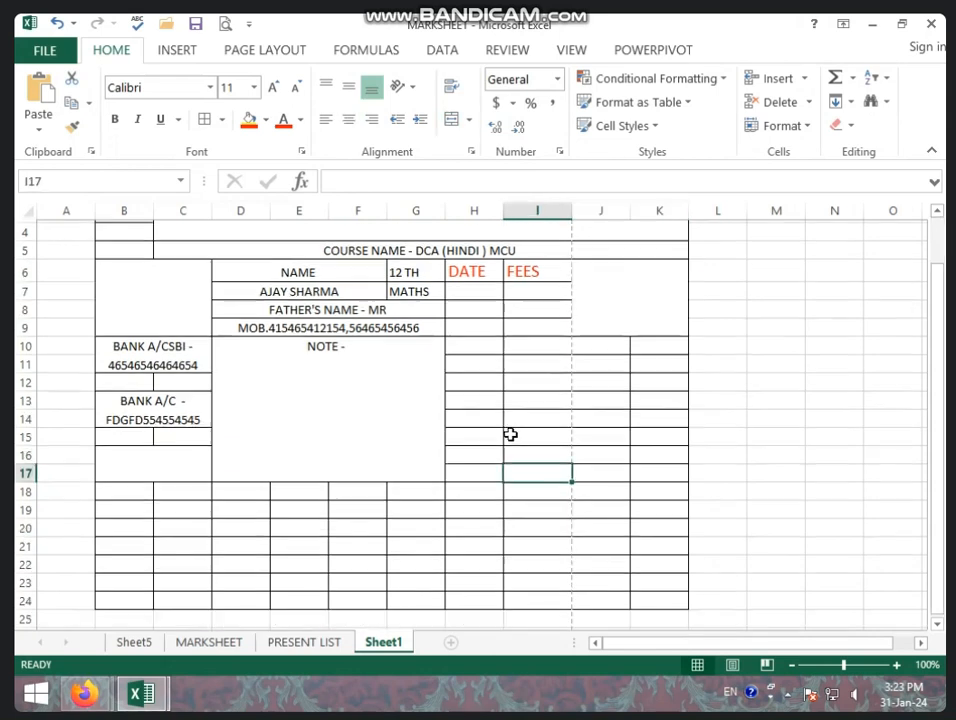
click(642, 415)
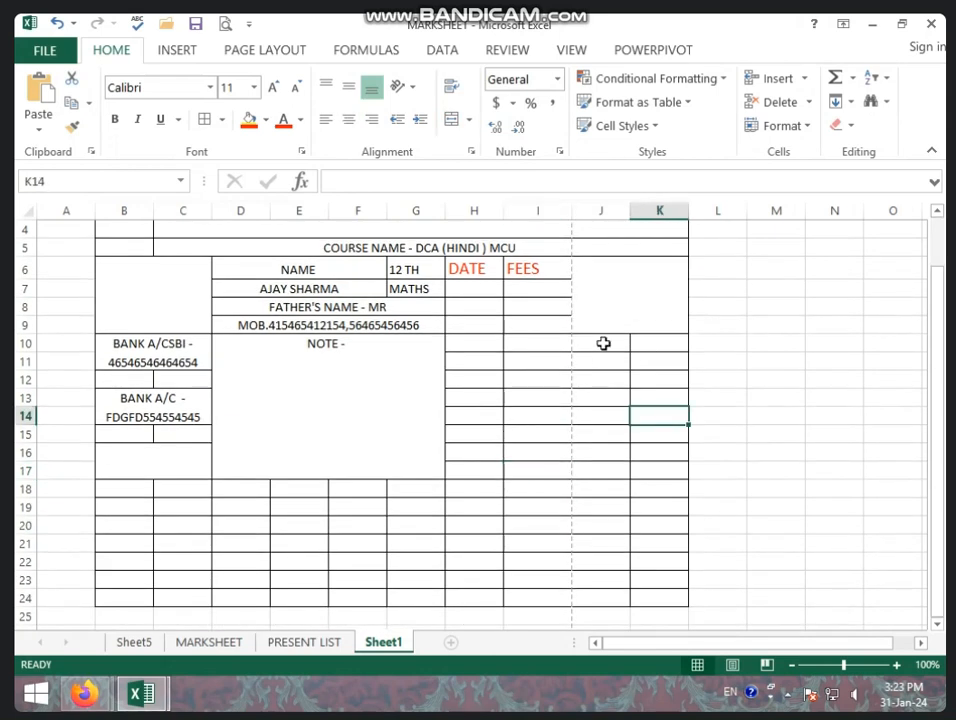
click(600, 295)
click(141, 320)
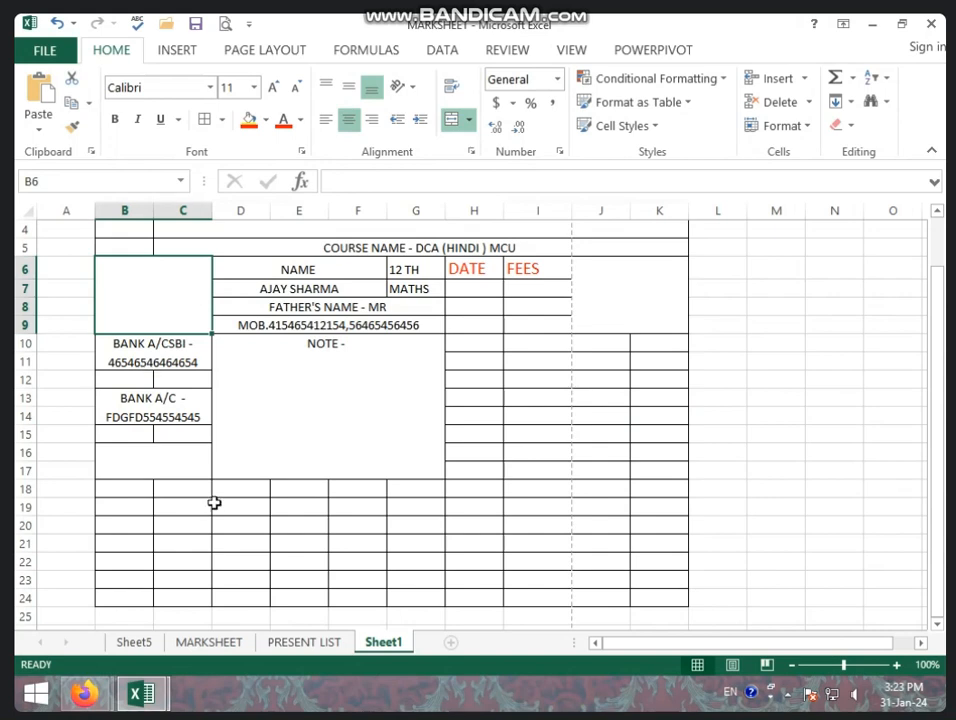
scroll(214, 503, up, 1)
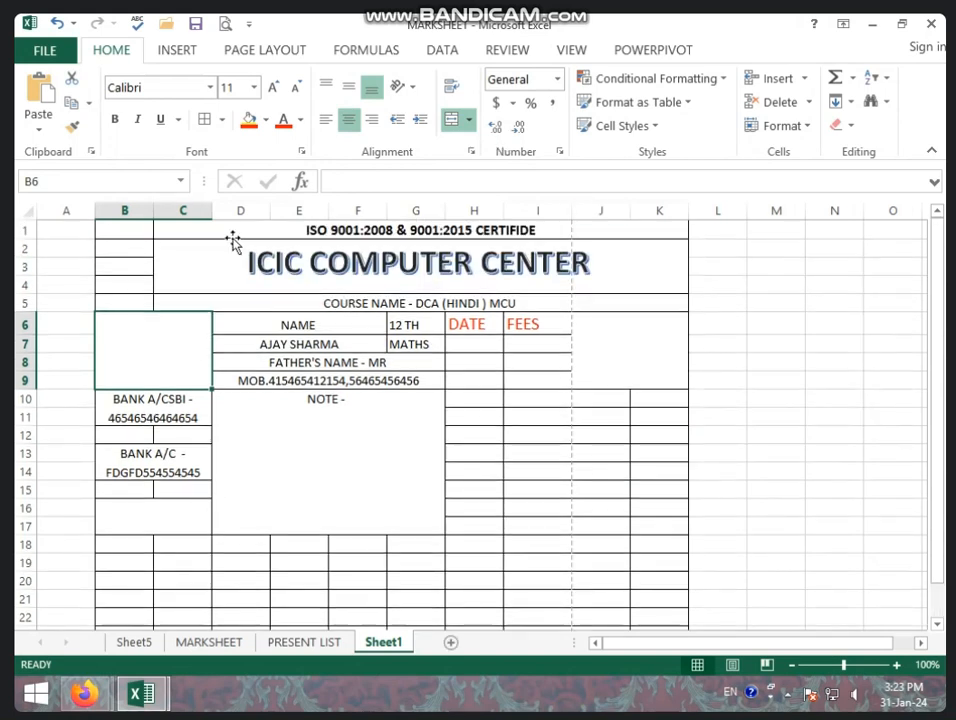
Insert the LOGO image from Local Disk (F:) into the sheet.
click(177, 50)
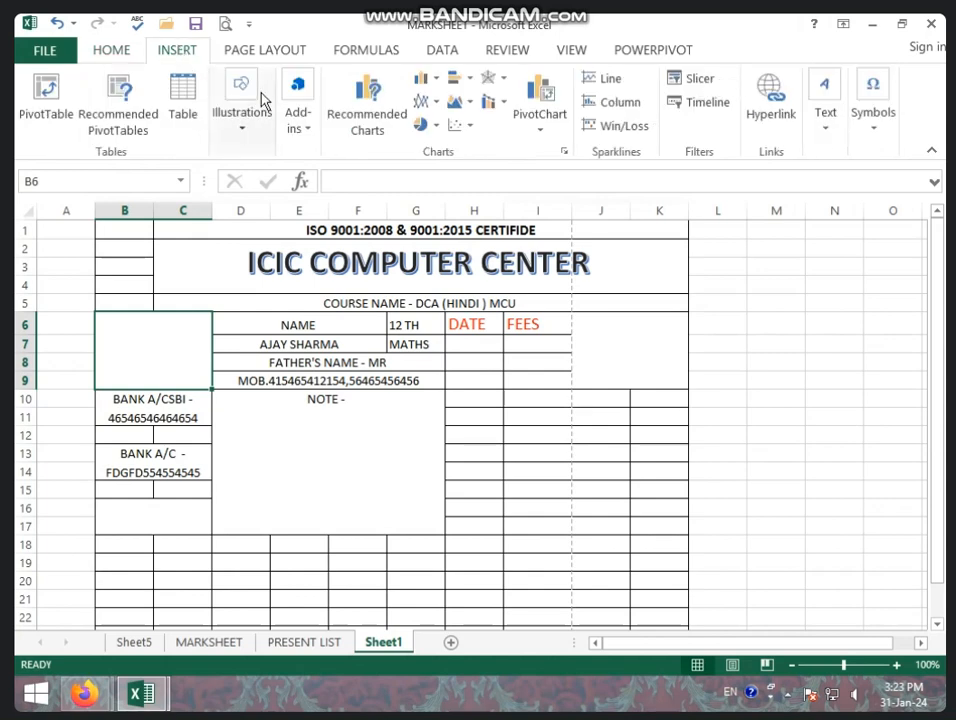
click(246, 126)
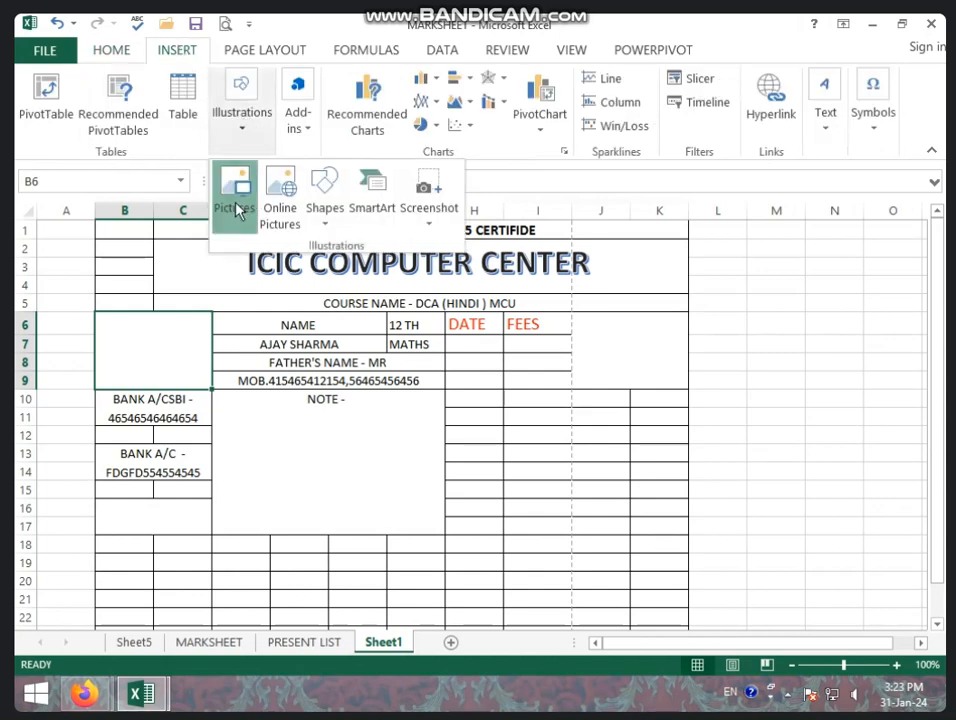
click(240, 210)
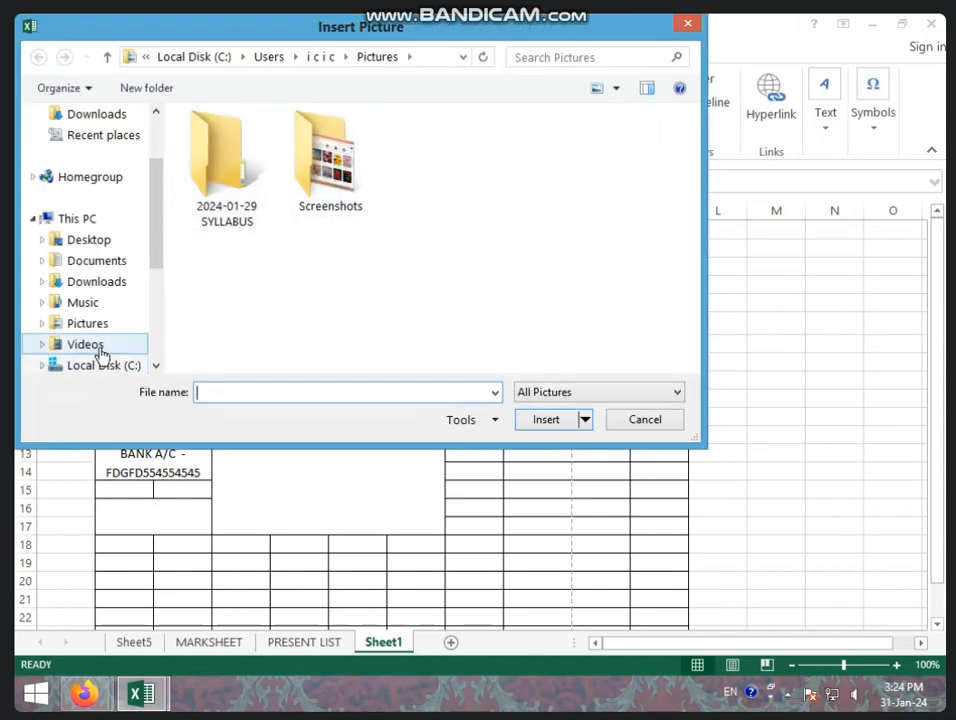
click(101, 366)
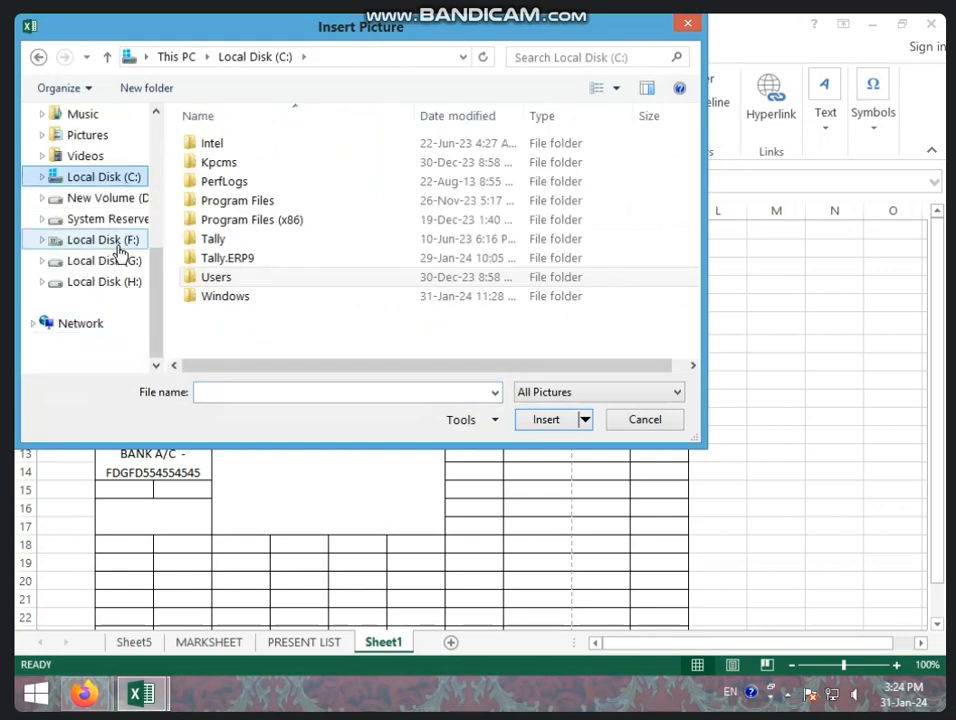
click(118, 243)
scroll(257, 300, down, 2)
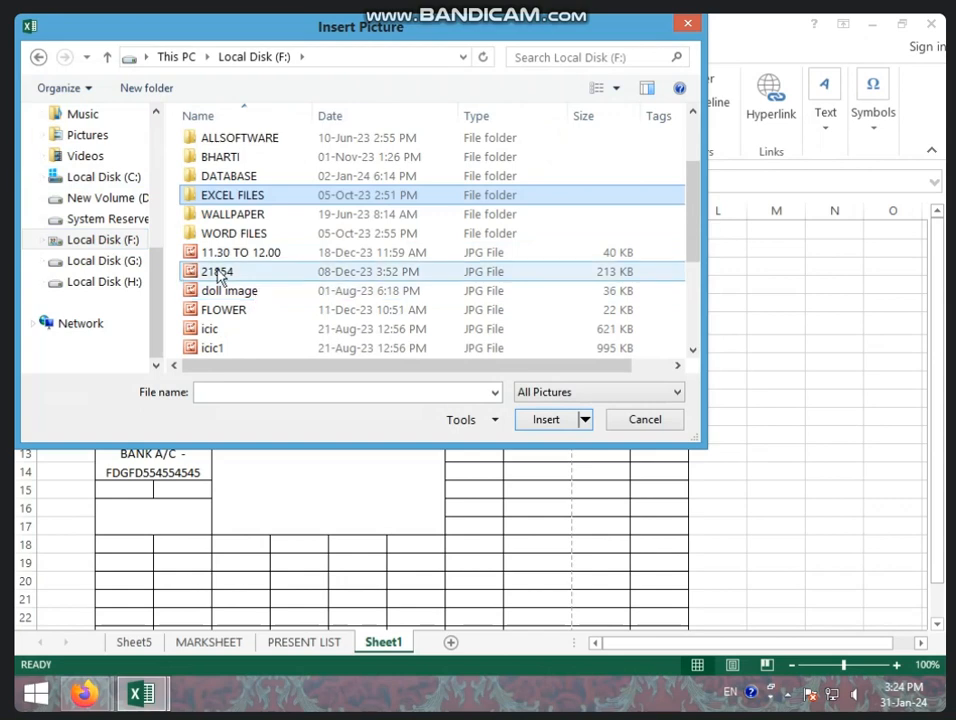
click(305, 271)
scroll(299, 271, down, 3)
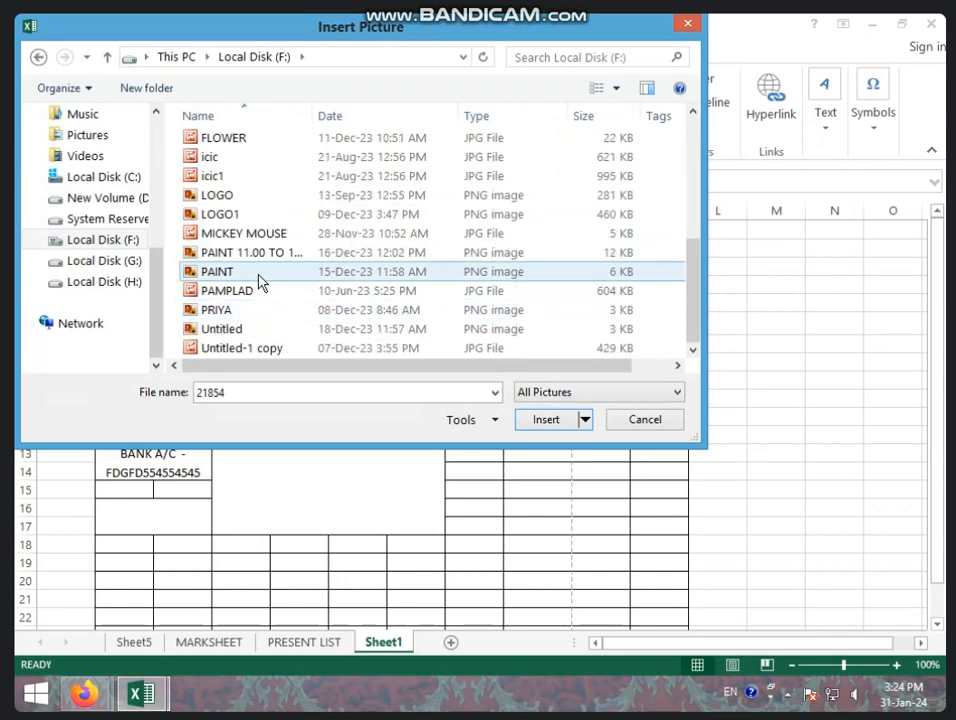
click(218, 196)
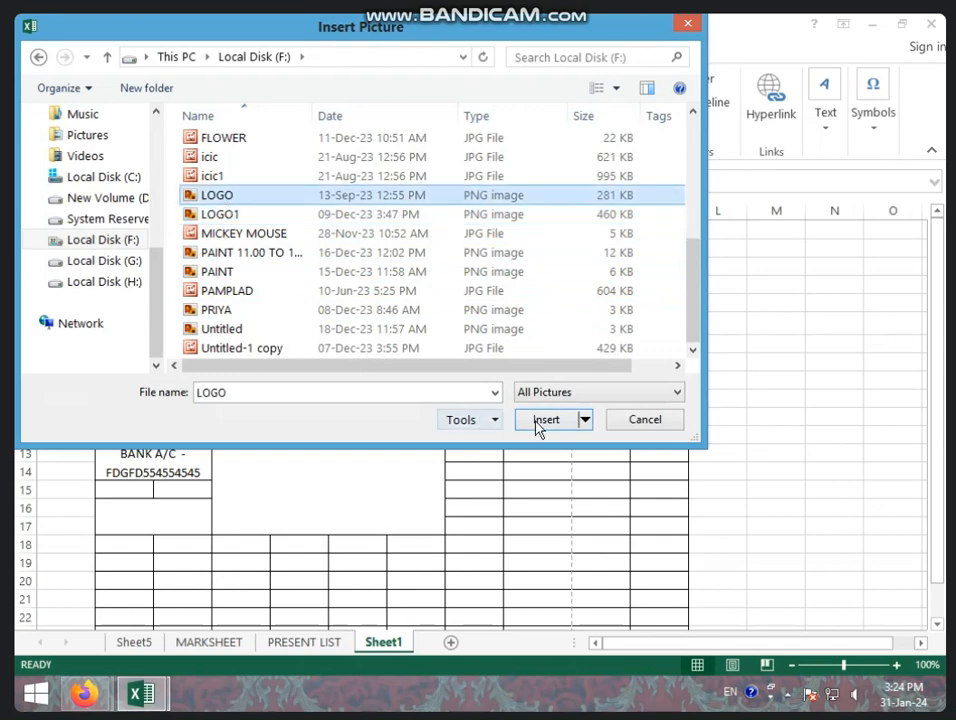
click(545, 420)
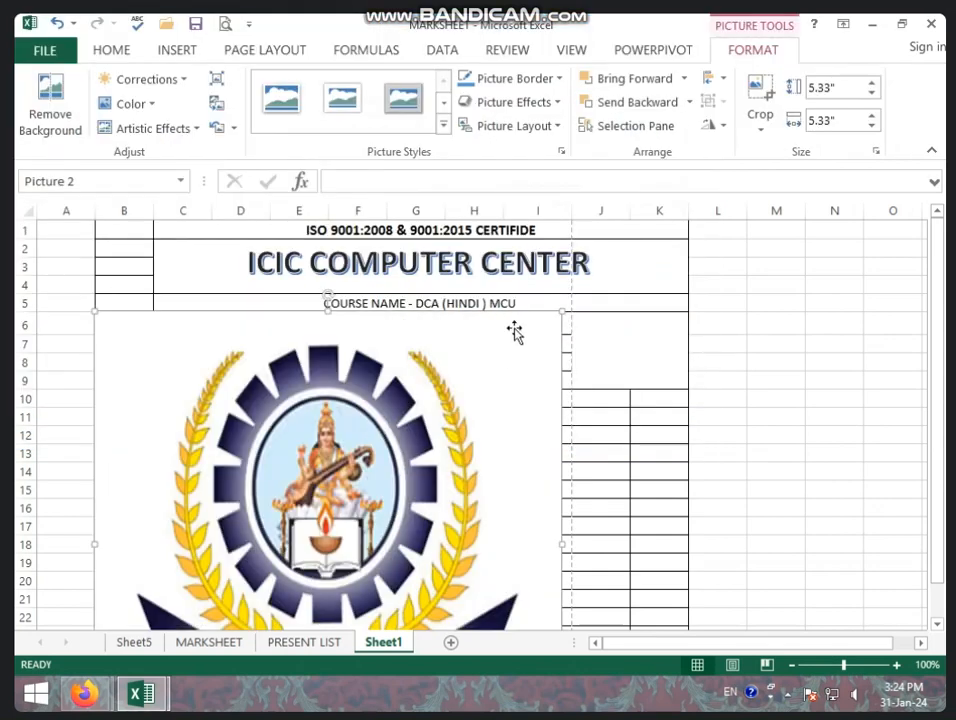
Shrink the ICIC logo to about 0.7" by 1.25" and fit it into the B6:C9 box.
drag(561, 313, 299, 566)
drag(250, 590, 429, 333)
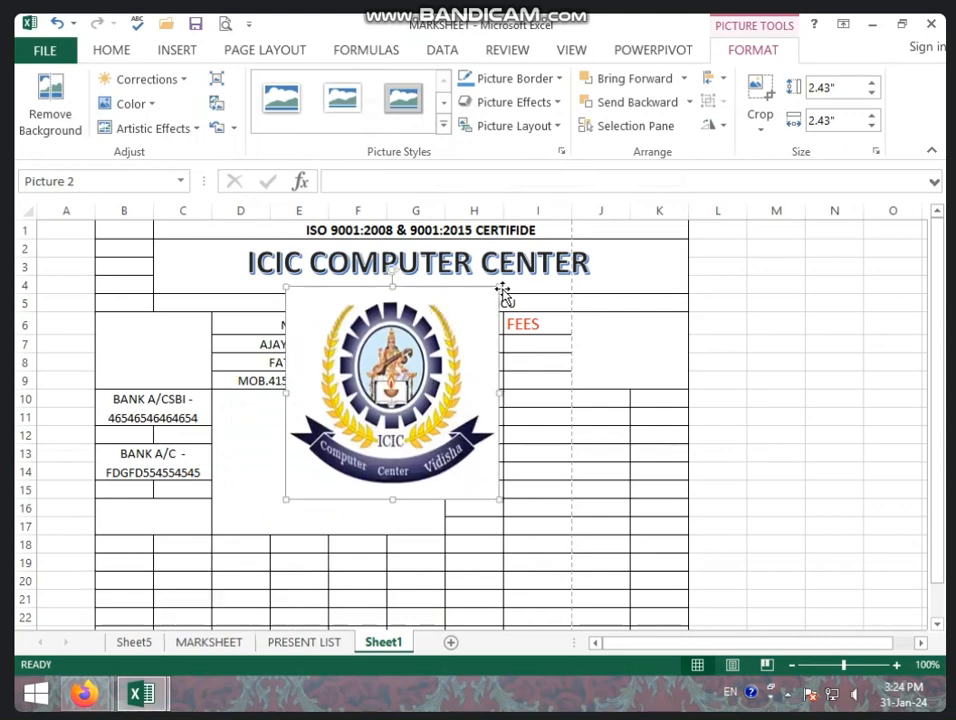
drag(502, 293, 213, 346)
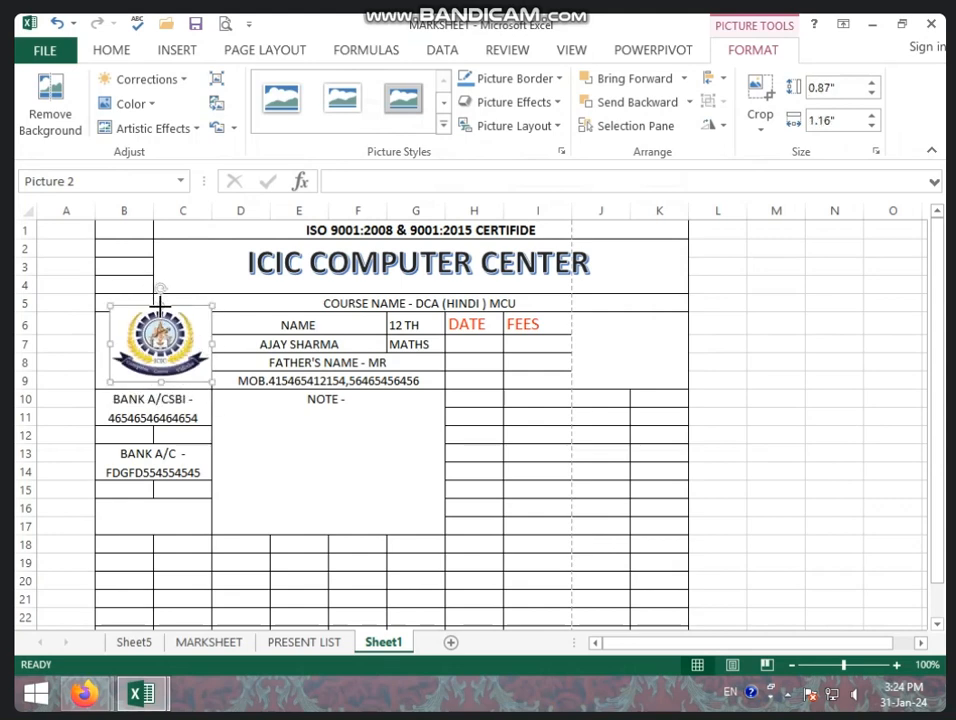
drag(160, 305, 160, 321)
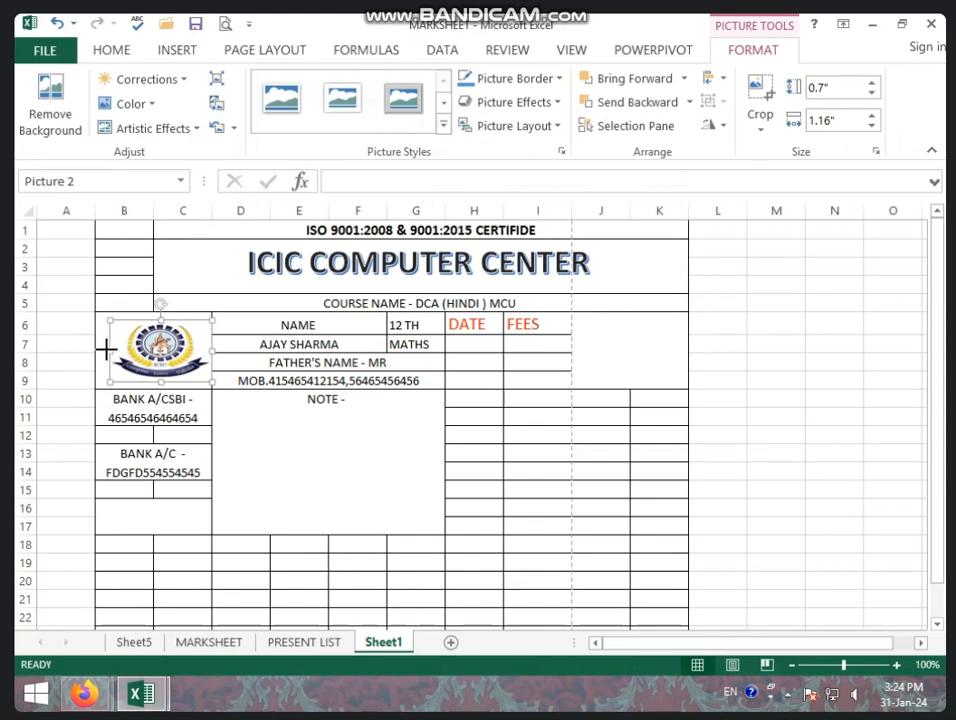
drag(107, 348, 99, 348)
click(267, 422)
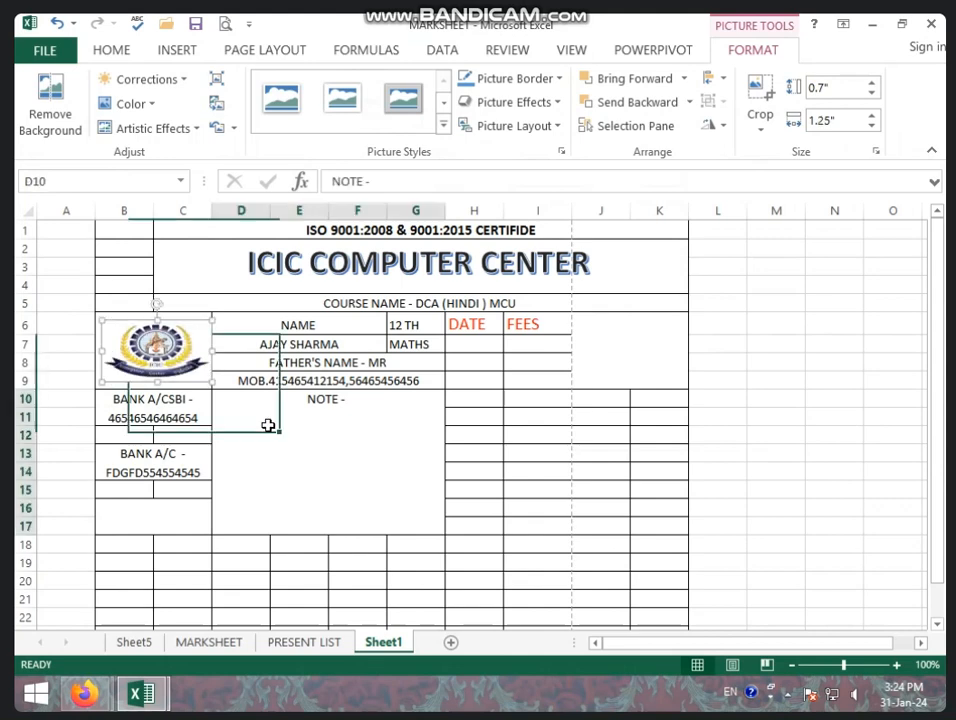
With J6 selected, insert the images (8) photo from F:\WALLPAPER.
click(648, 328)
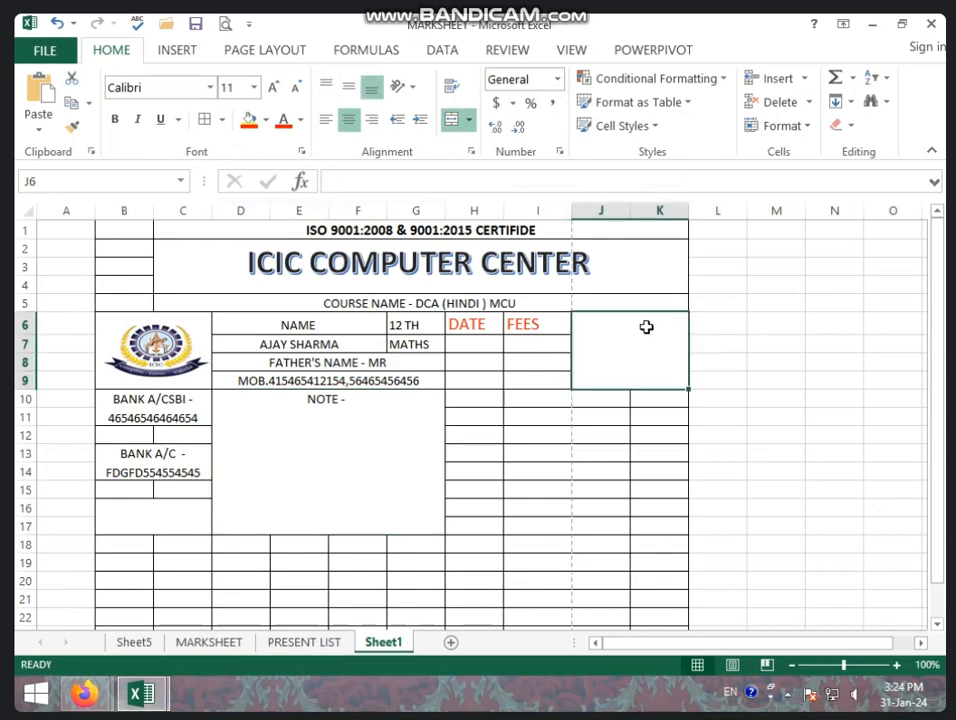
click(177, 50)
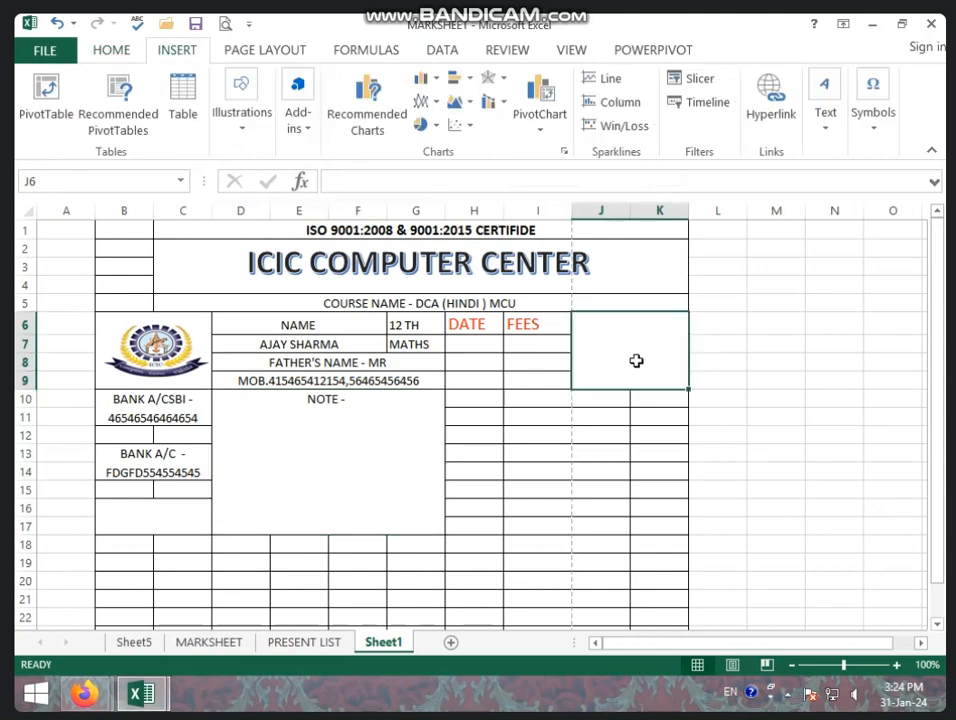
click(254, 146)
click(235, 188)
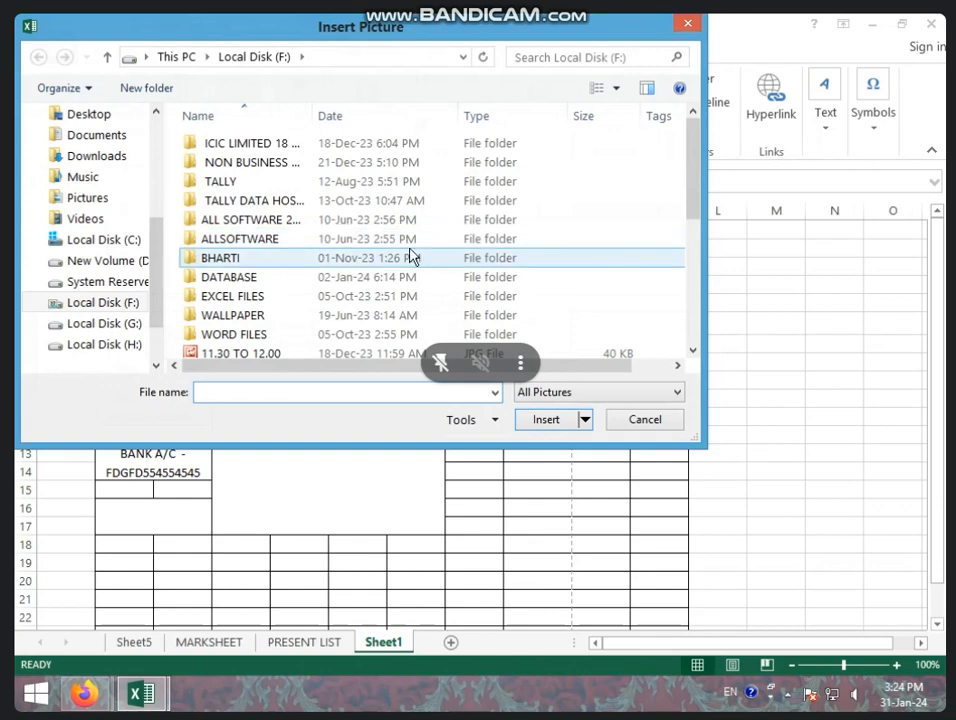
click(462, 277)
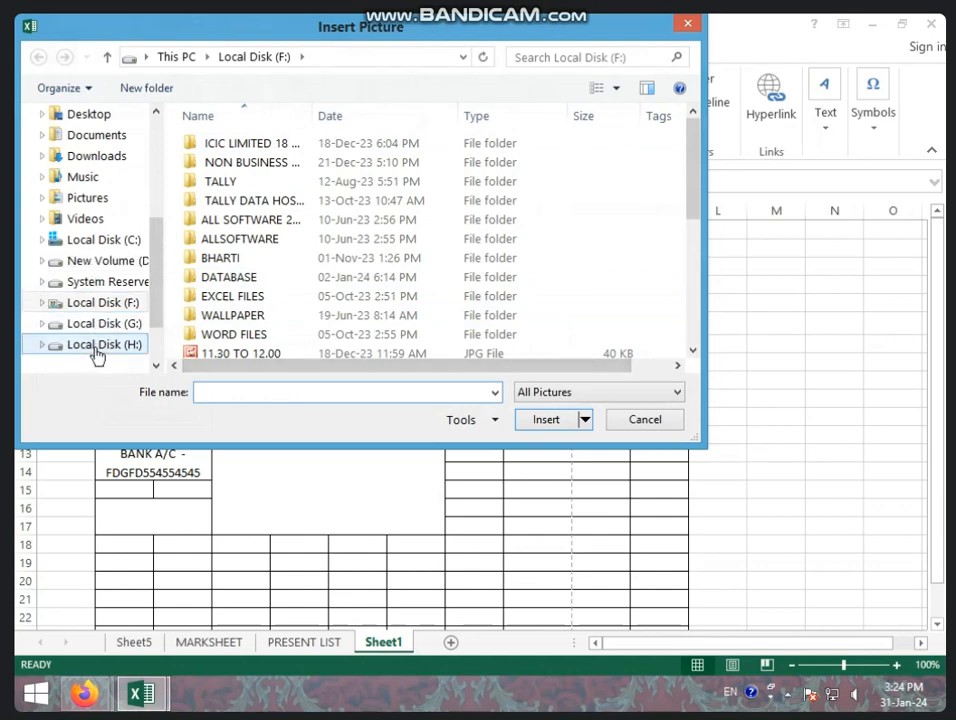
click(94, 262)
click(100, 305)
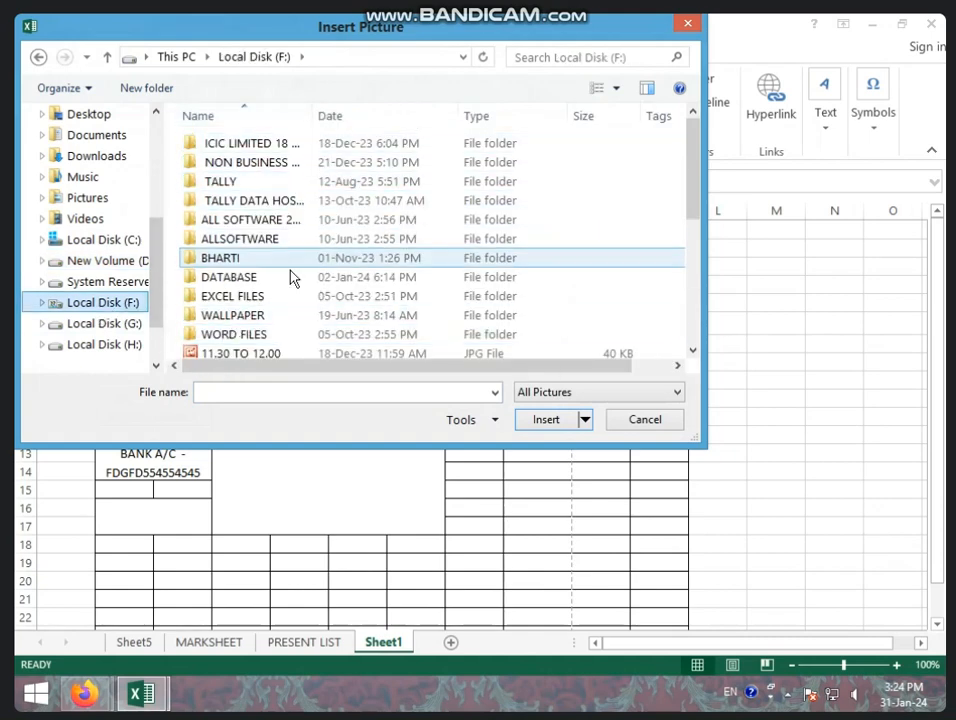
double_click(250, 316)
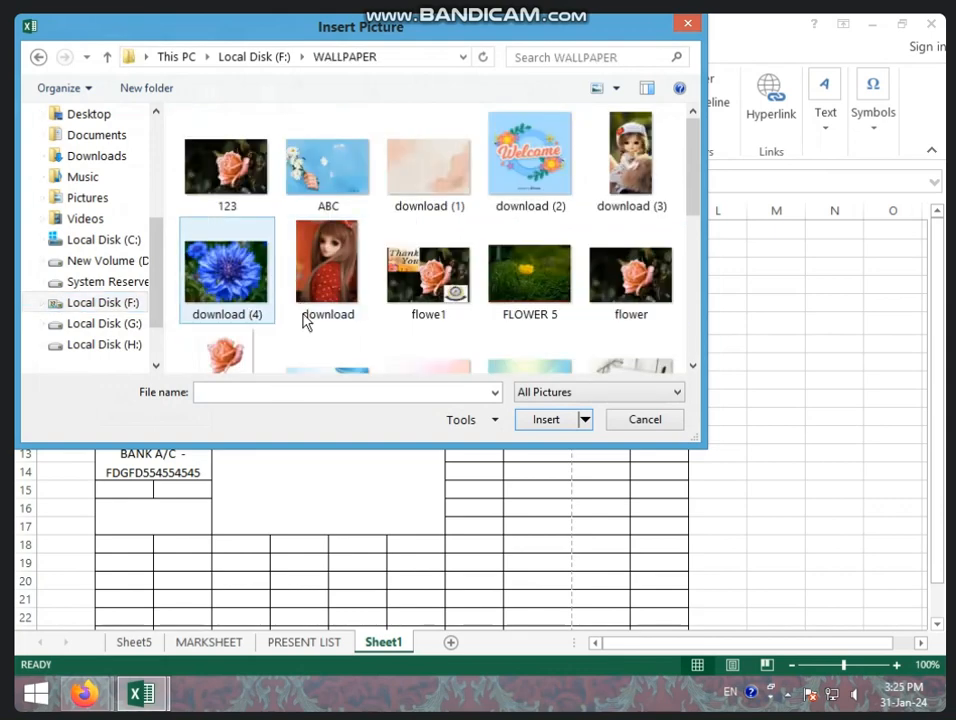
scroll(418, 312, down, 5)
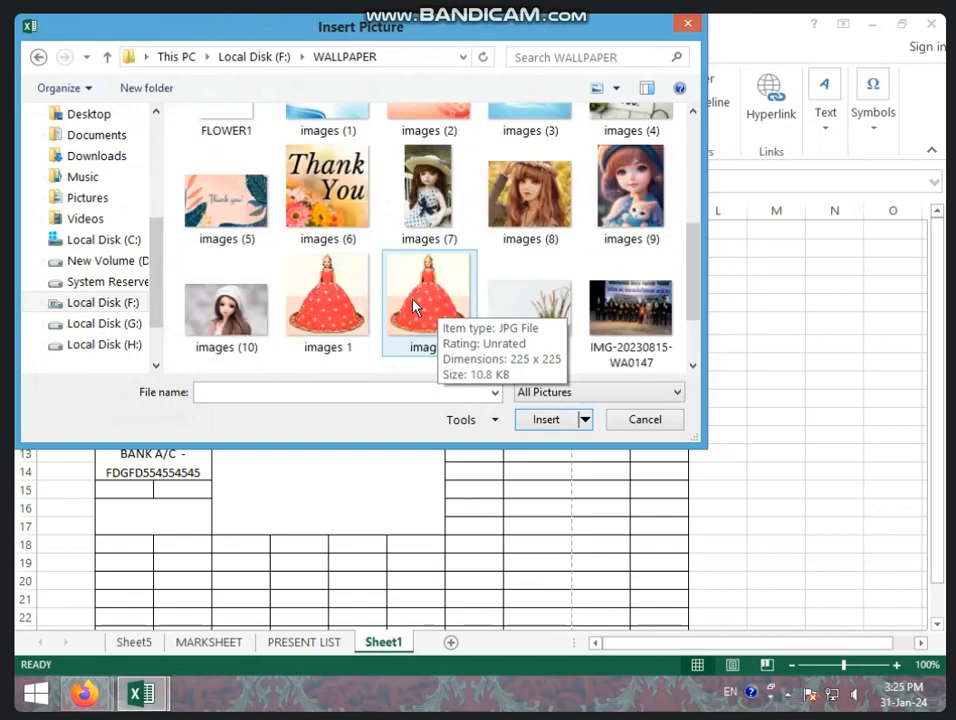
click(530, 195)
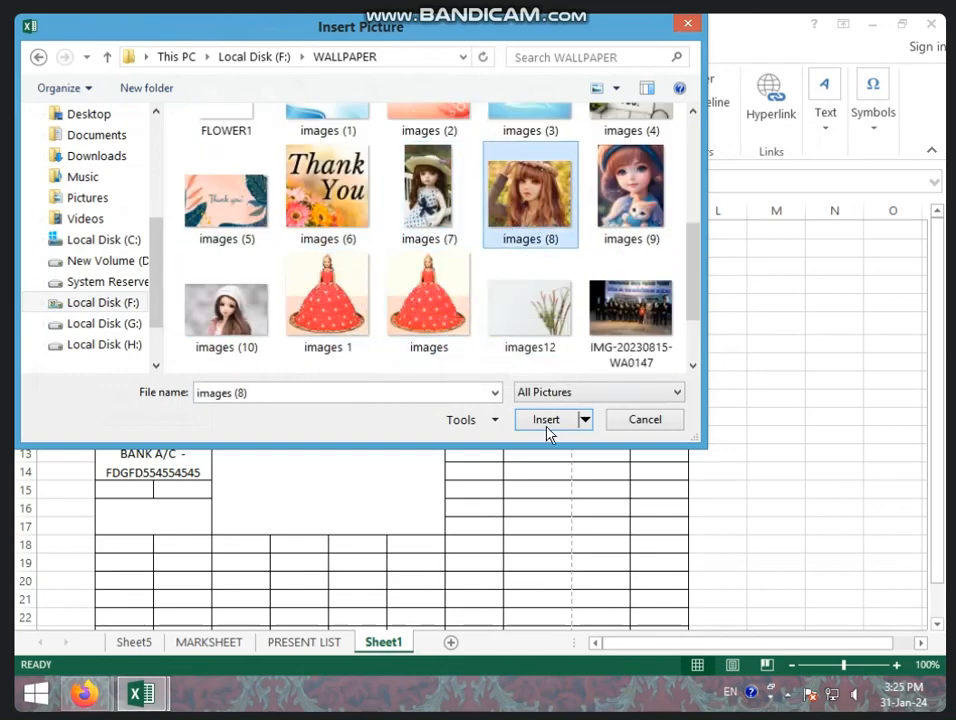
click(546, 421)
Move and resize the photo to about 0.79" by 1.19" so it fits J6:K9.
drag(600, 418, 424, 386)
drag(609, 288, 683, 355)
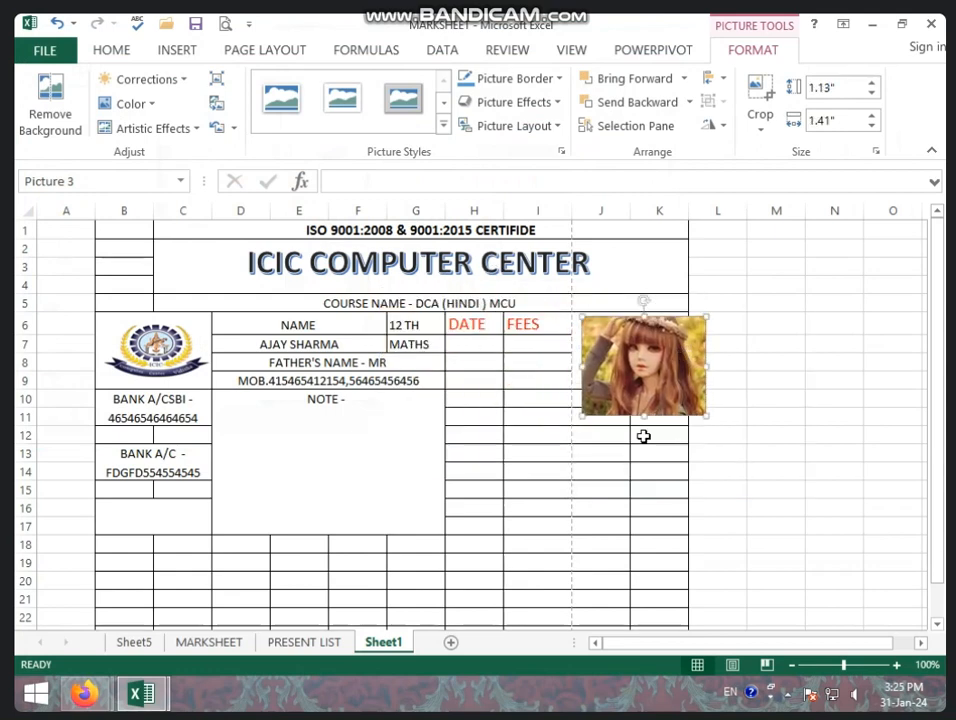
mouse_move(580, 415)
mouse_down()
mouse_move(579, 387)
mouse_move(580, 416)
mouse_up()
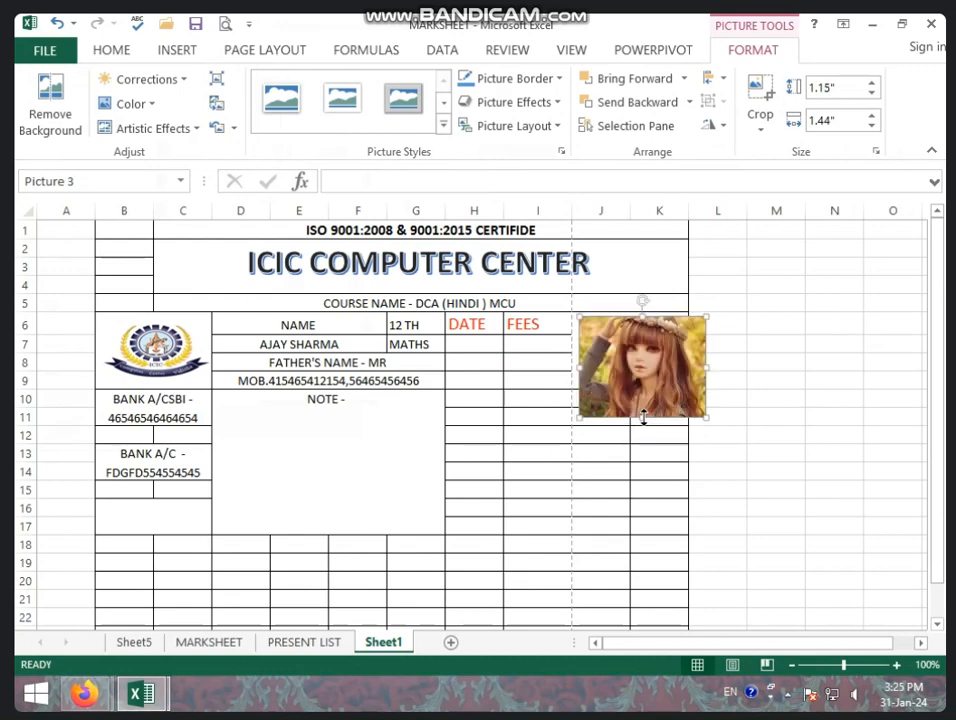
drag(643, 418, 643, 386)
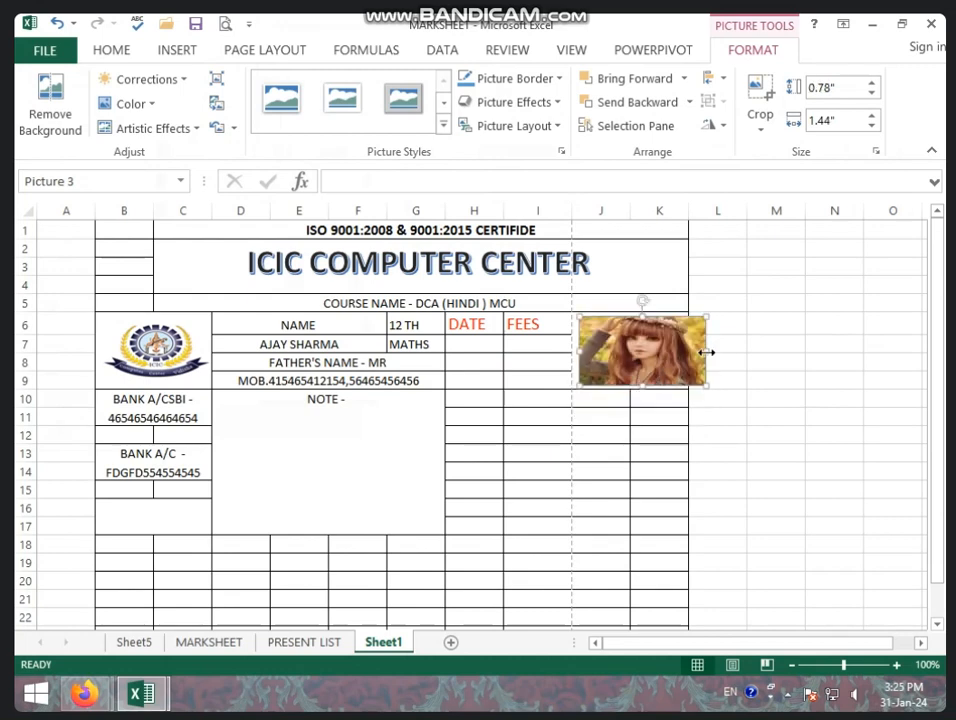
drag(706, 352, 685, 352)
click(630, 450)
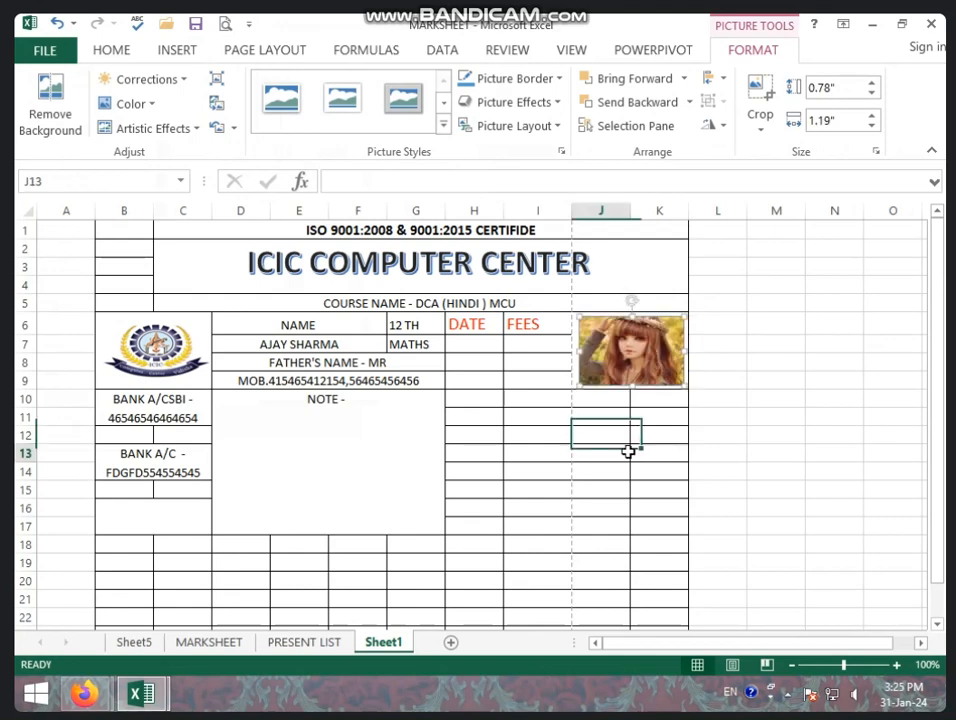
click(630, 358)
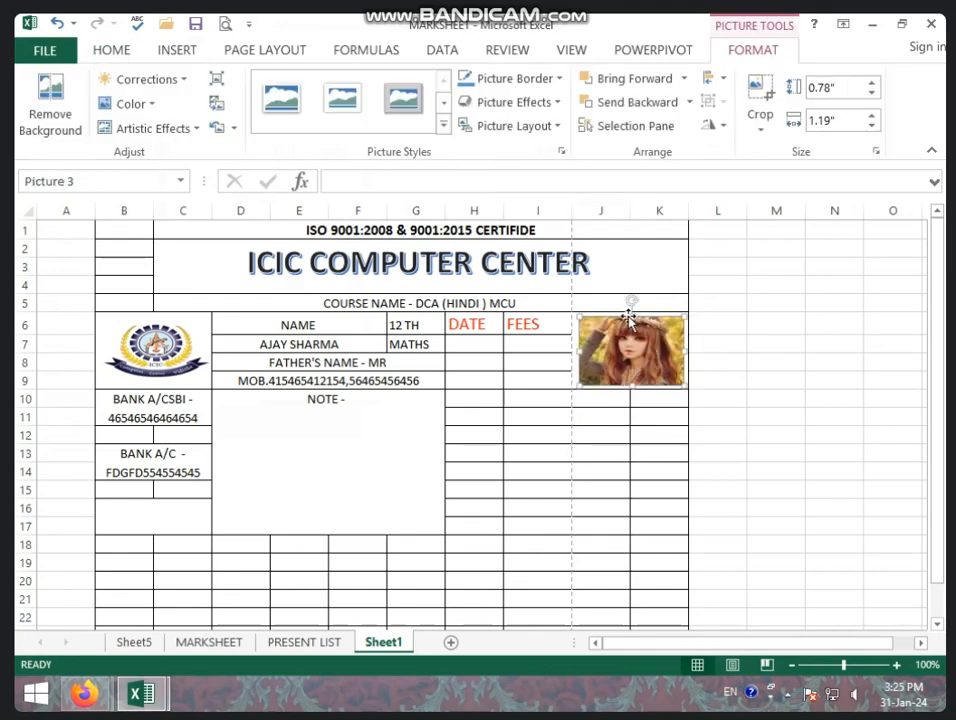
drag(632, 315, 626, 316)
click(590, 505)
click(534, 438)
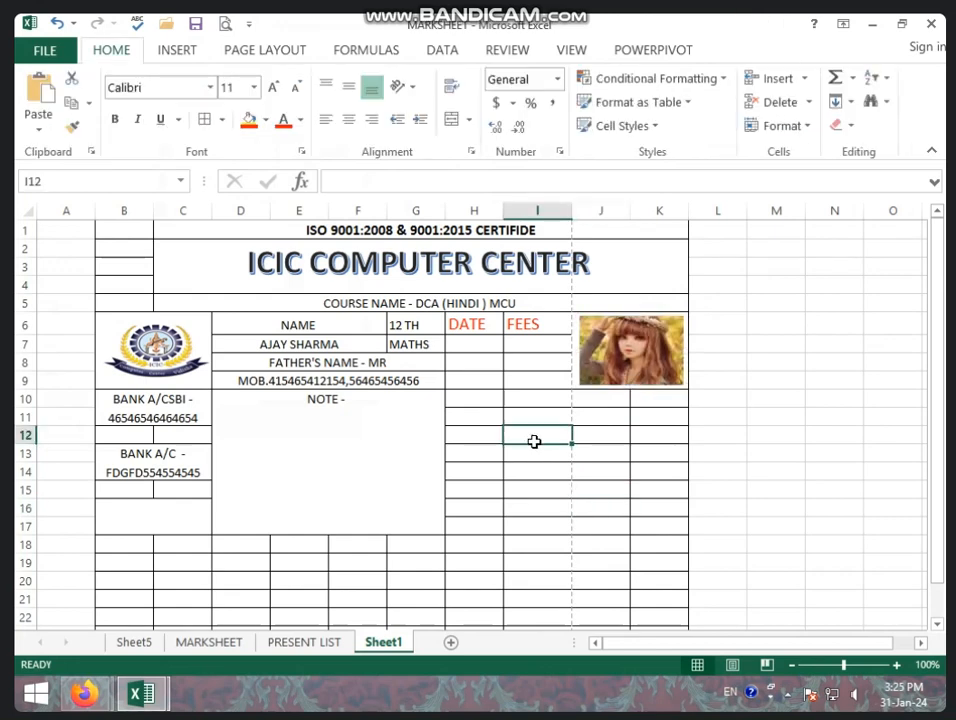
Merge J10:K11 below the photo and enter 'CN -' in it.
click(477, 345)
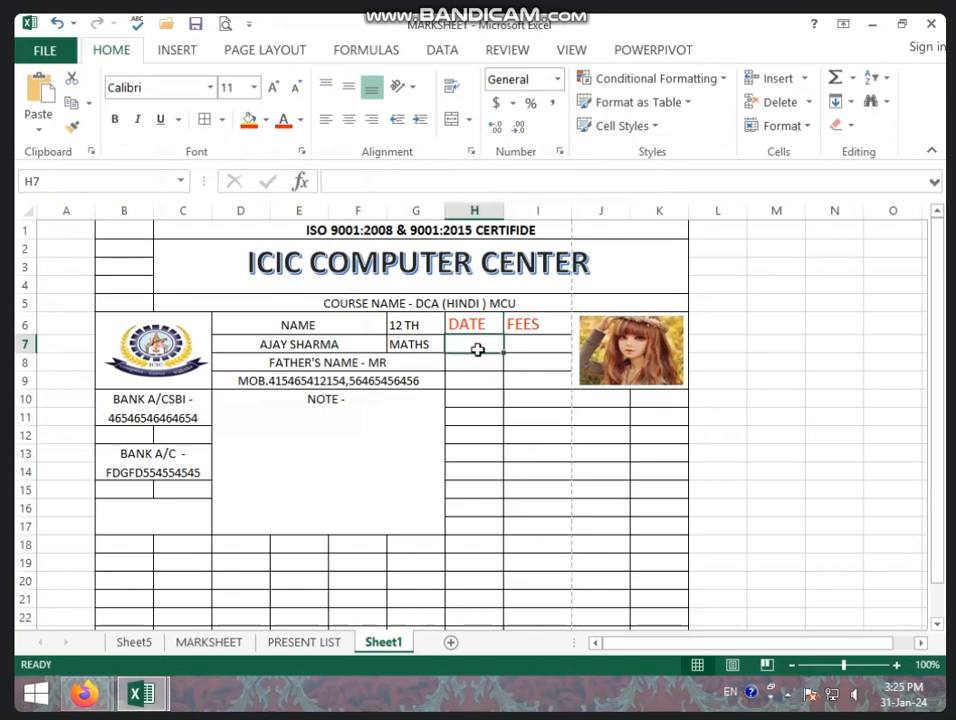
click(541, 349)
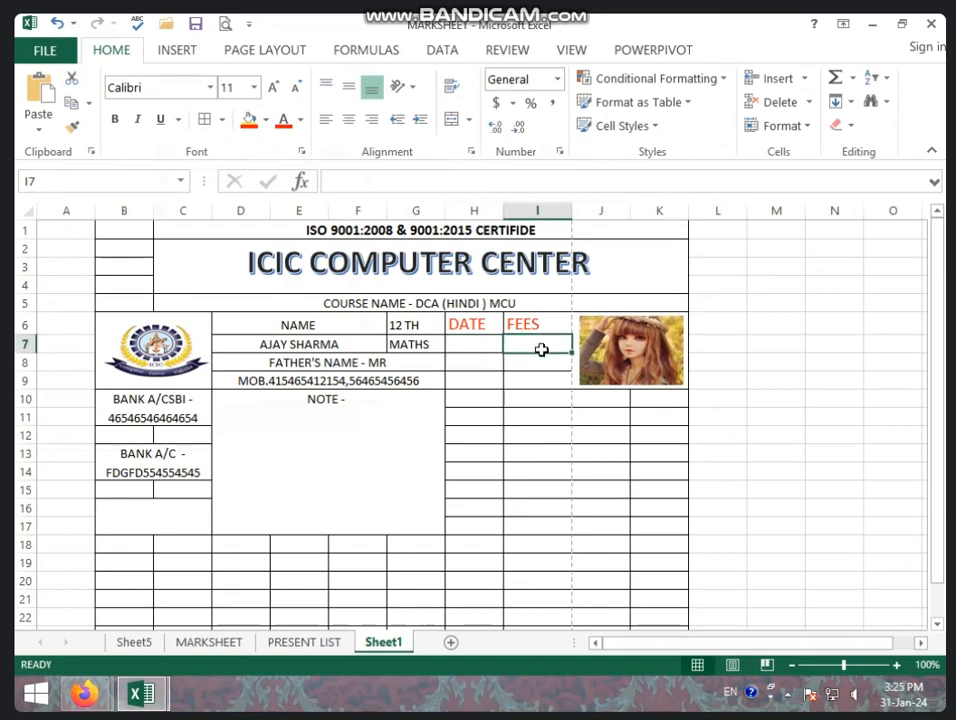
click(458, 345)
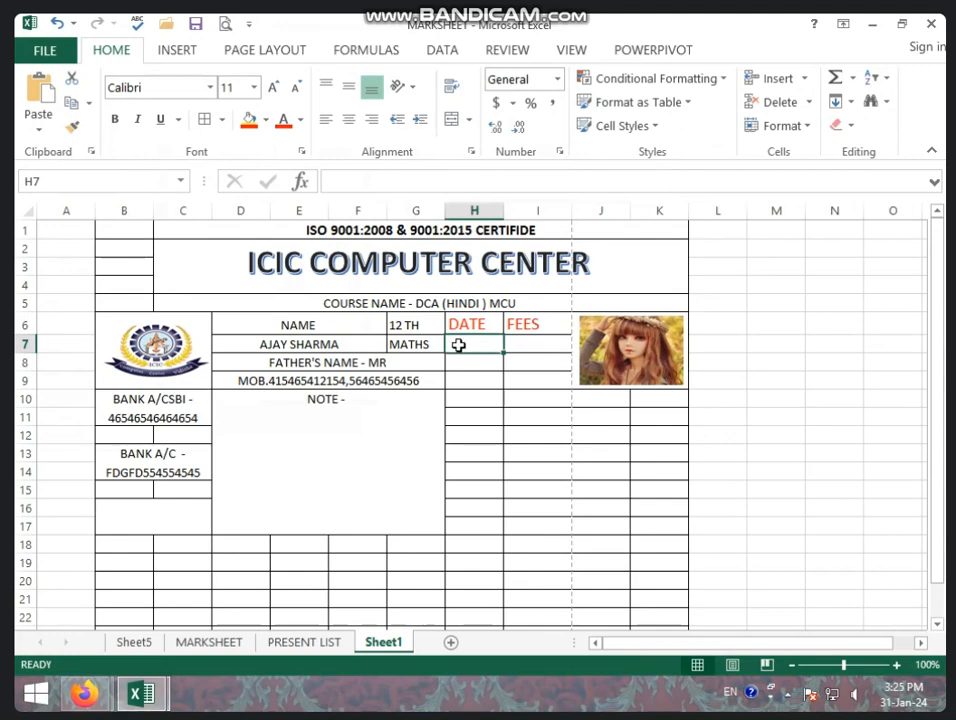
click(555, 346)
drag(589, 399, 666, 421)
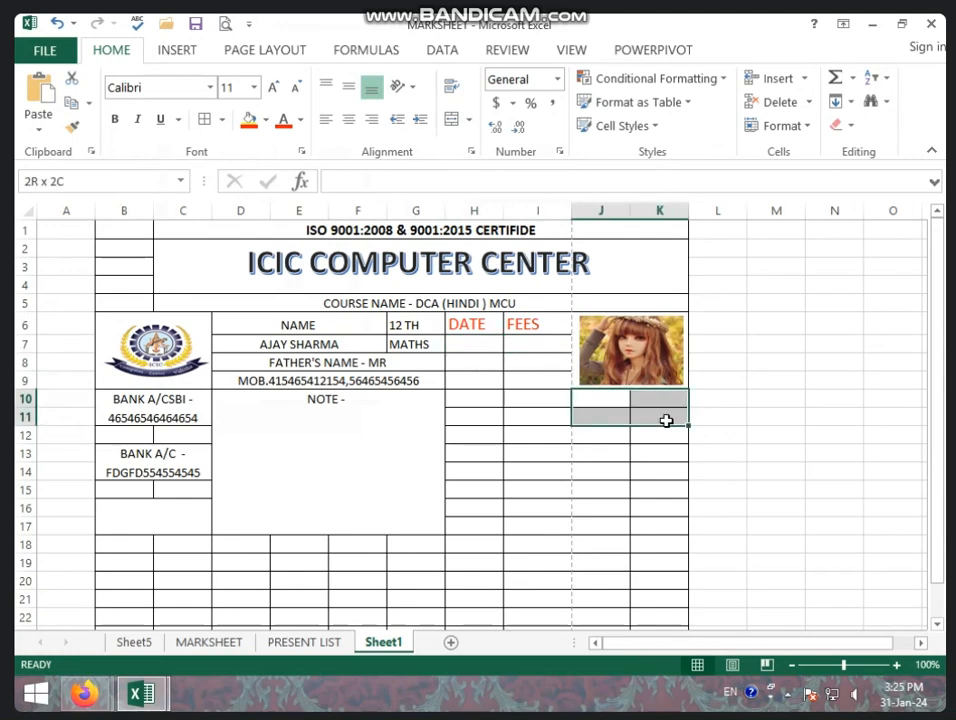
click(452, 120)
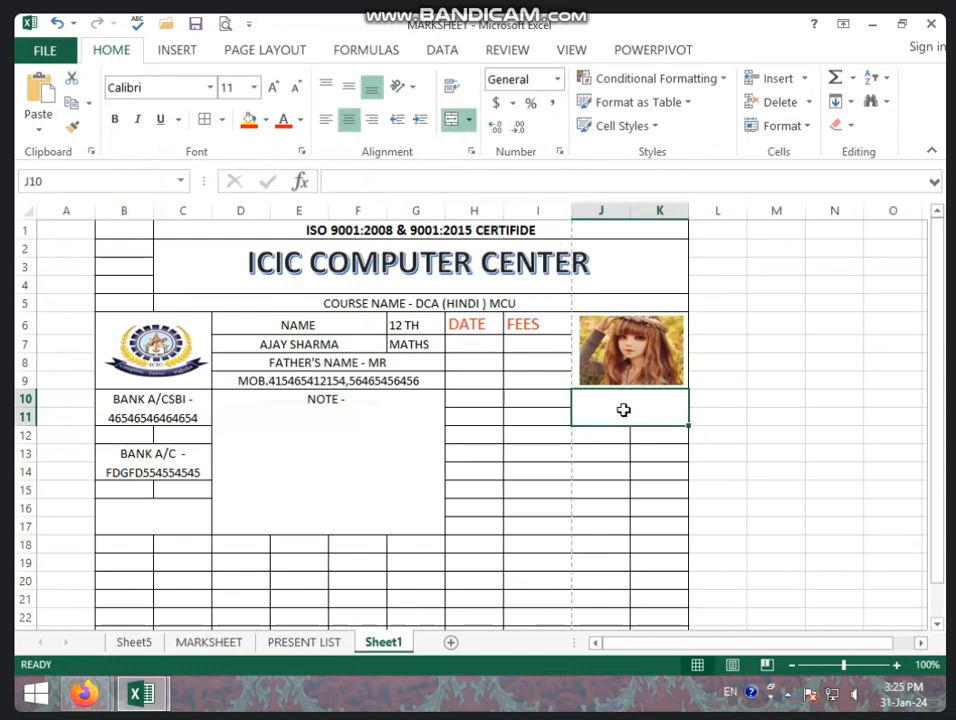
text(CN)
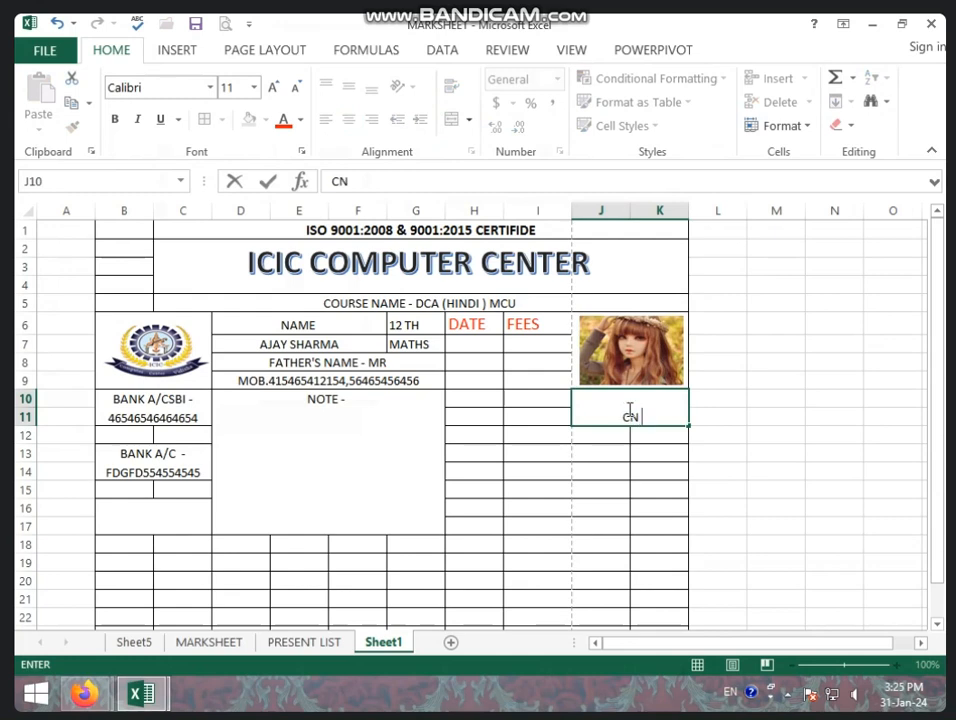
text( -)
click(602, 490)
click(635, 420)
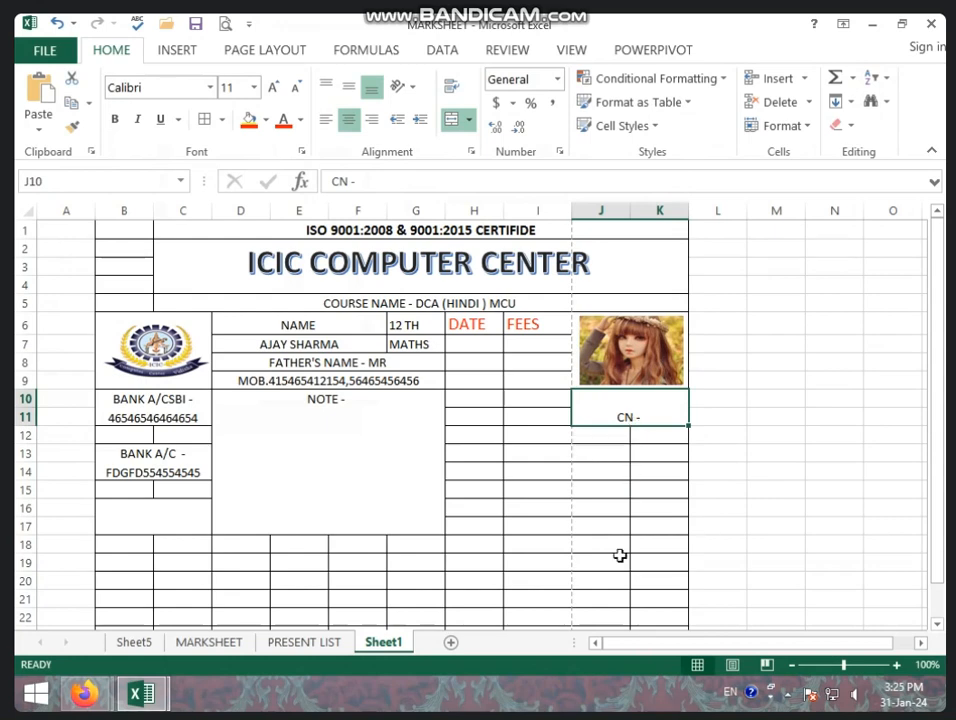
Merge J13:K14 into a single cell.
drag(590, 457, 657, 476)
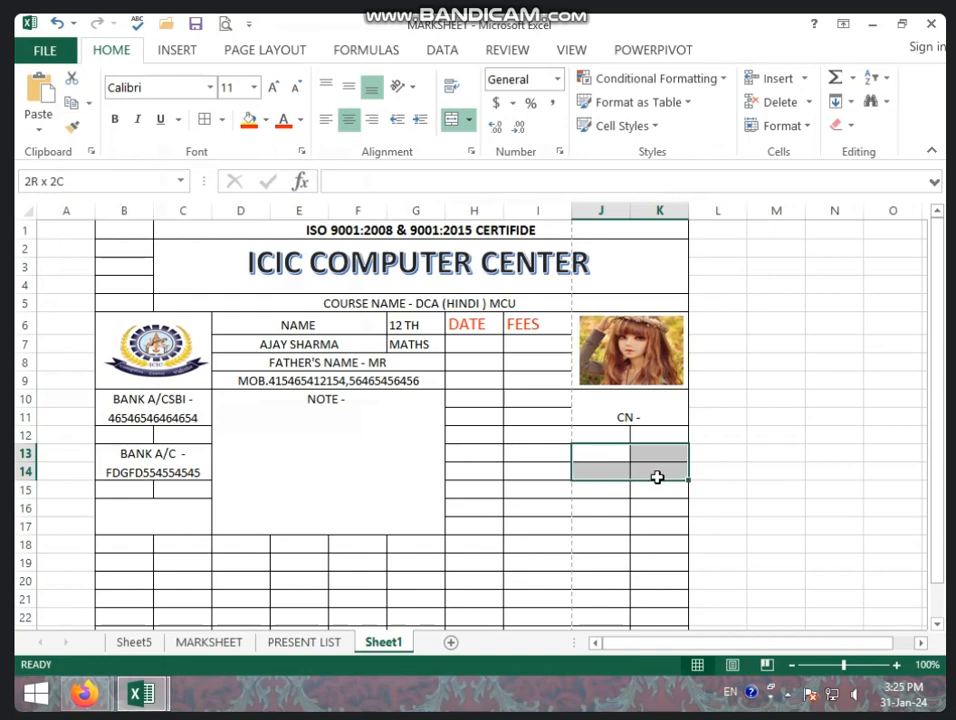
click(451, 119)
click(453, 505)
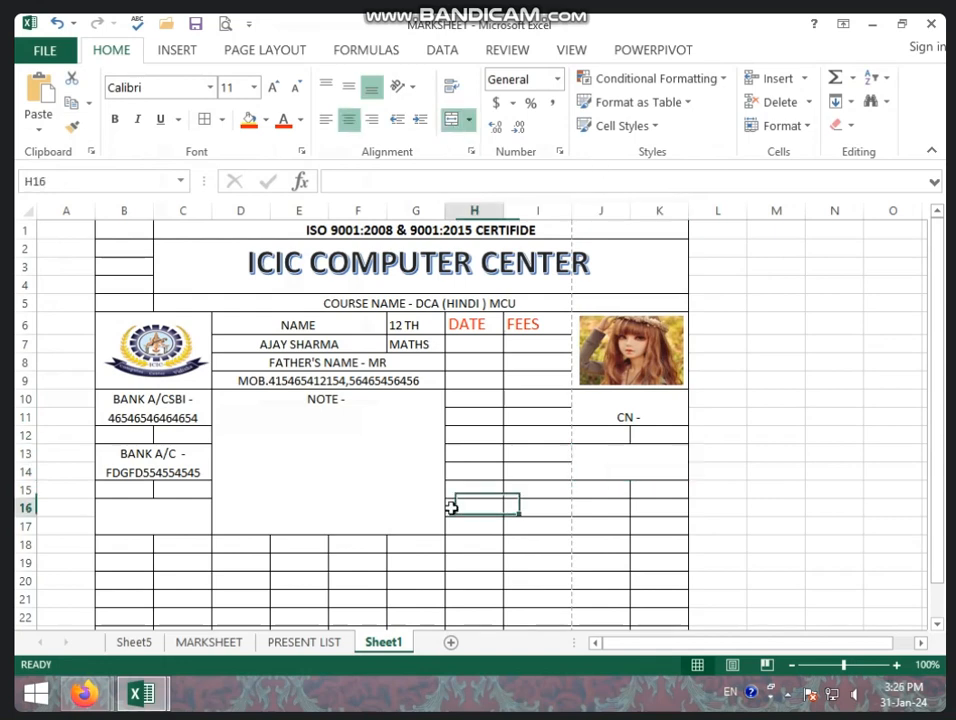
Fill cells D19:J19 with Standard Colors yellow.
click(295, 546)
scroll(269, 551, down, 2)
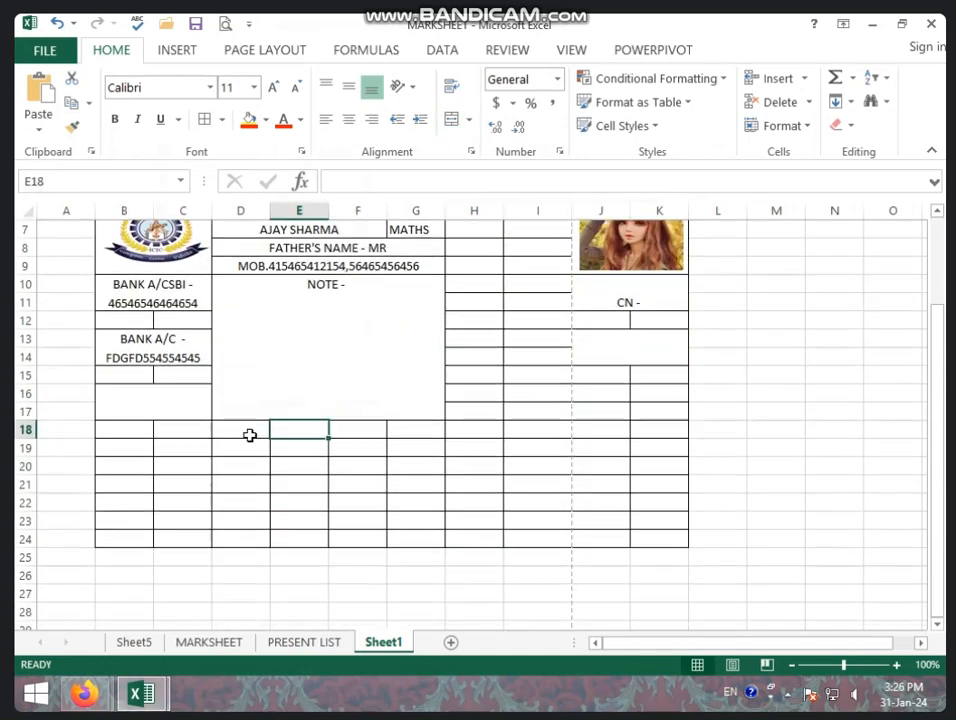
drag(125, 448, 541, 450)
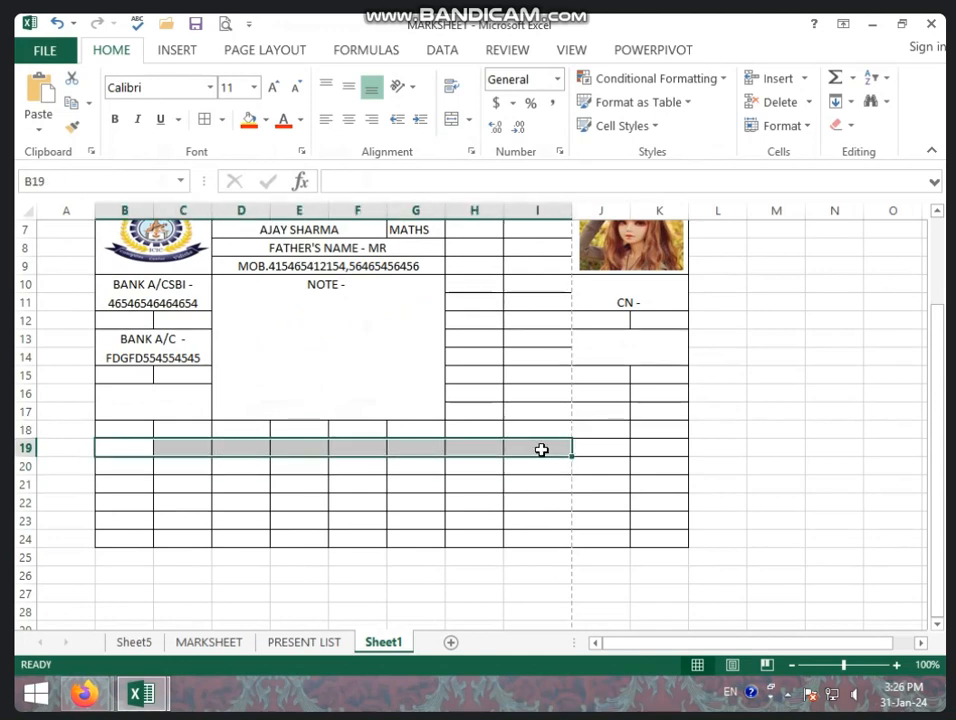
click(335, 452)
drag(228, 450, 580, 454)
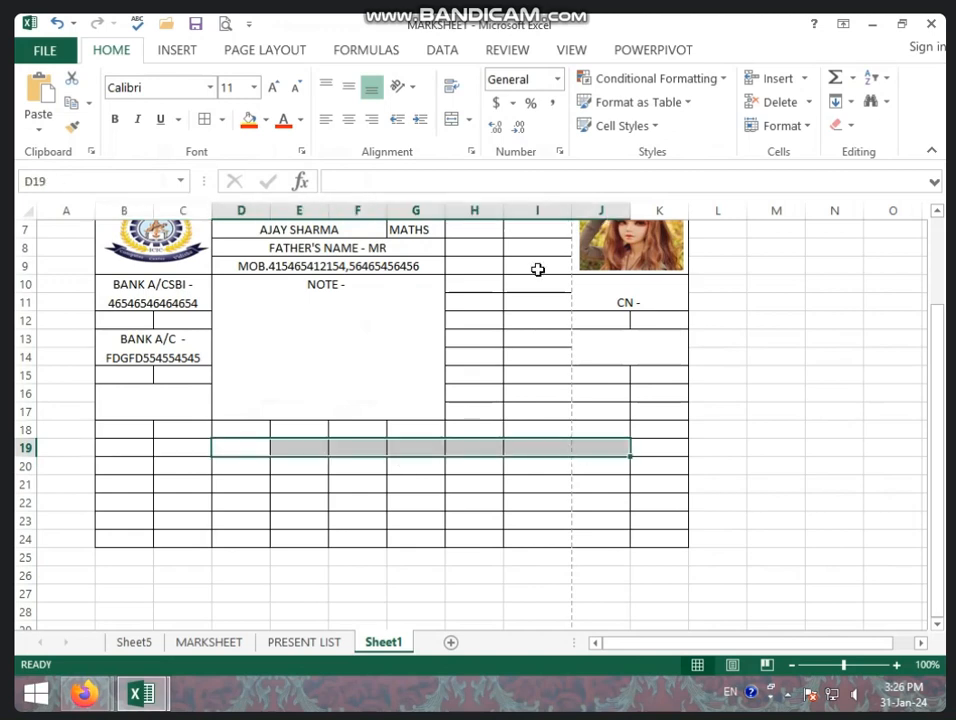
click(267, 120)
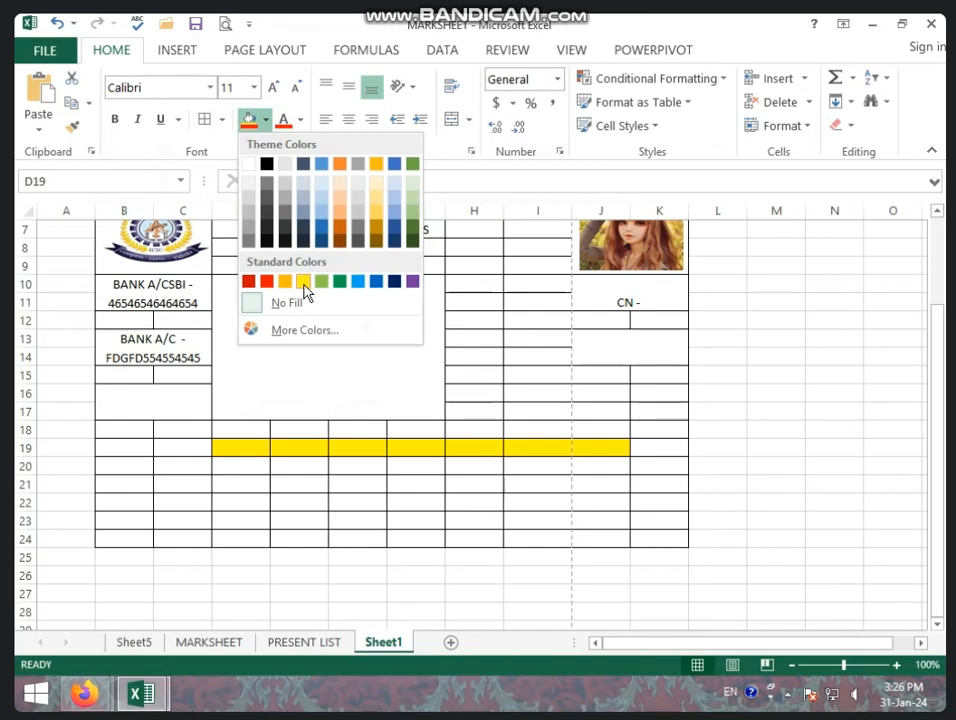
click(304, 281)
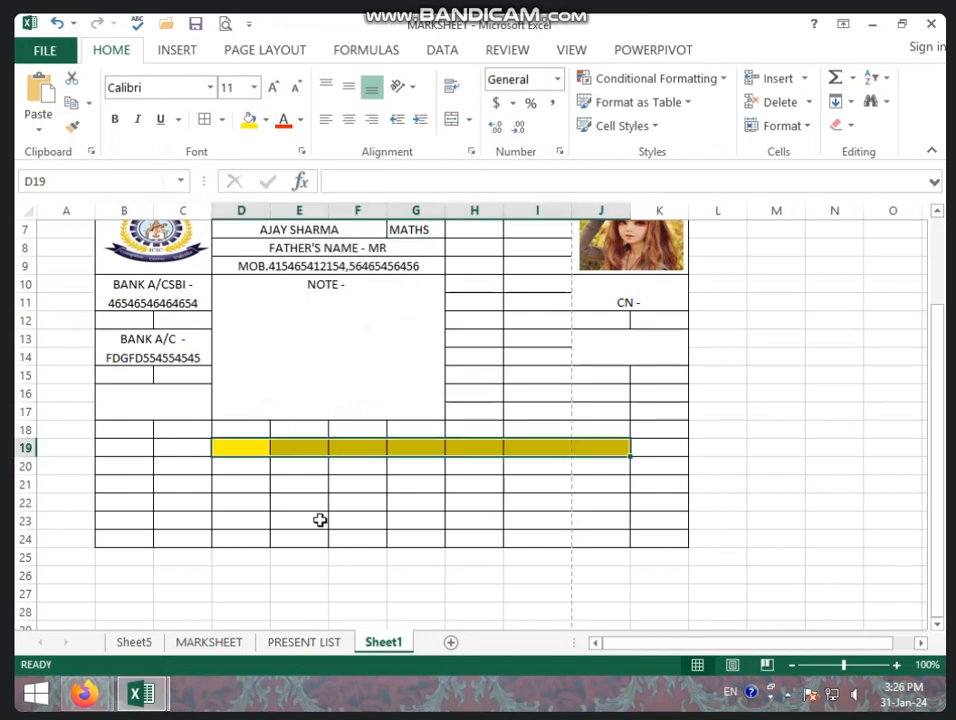
drag(246, 452, 623, 451)
click(239, 446)
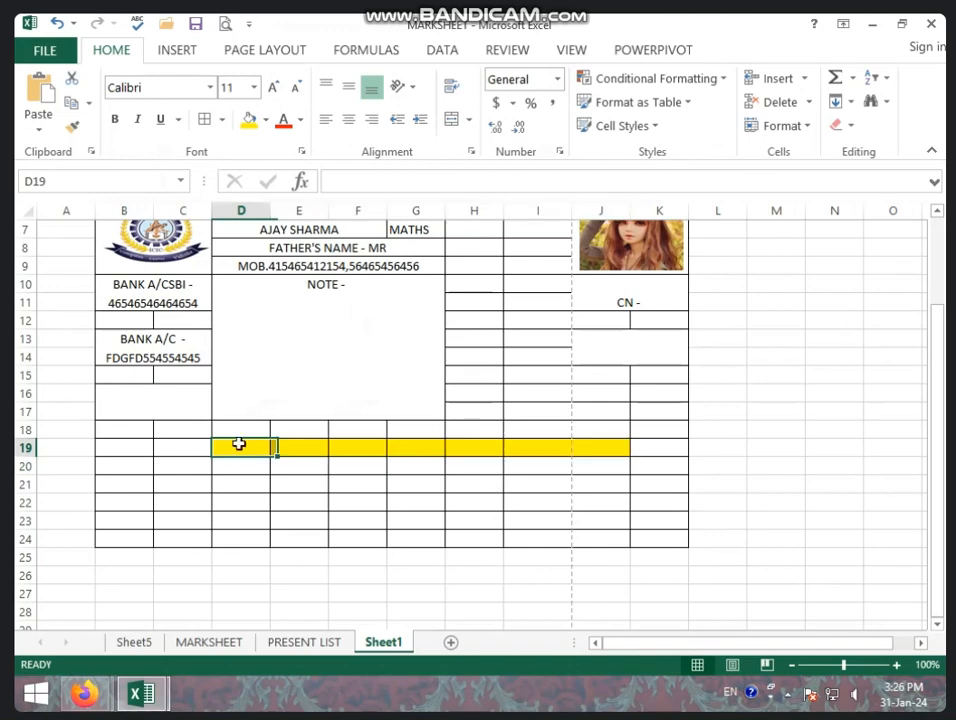
click(239, 429)
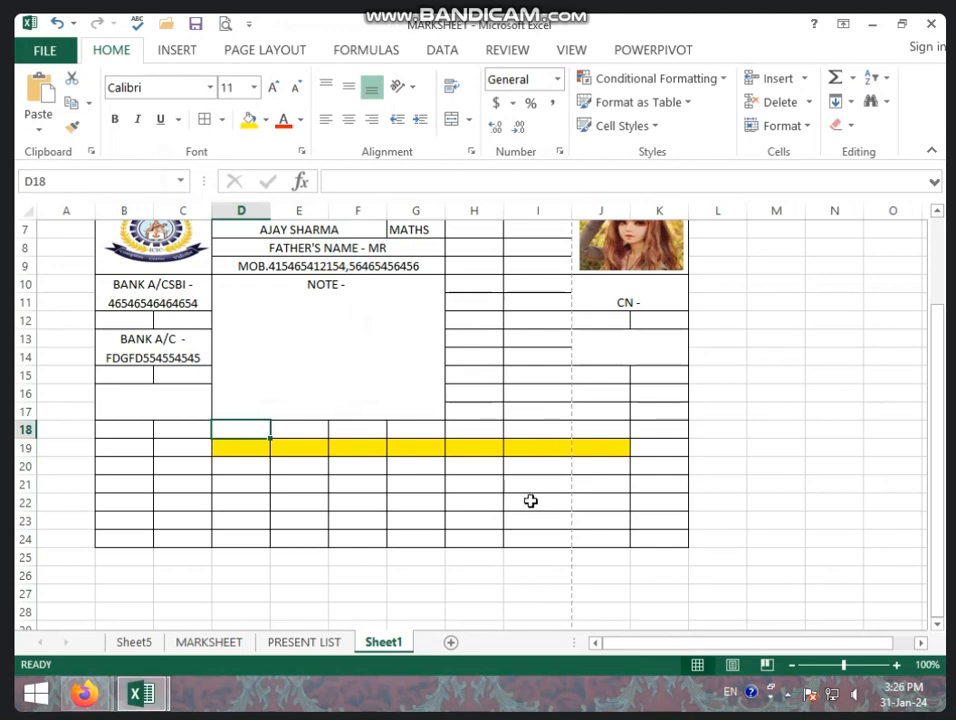
Apply Merge Across to D18:H20 so each of the three rows becomes one cell.
drag(258, 432, 556, 469)
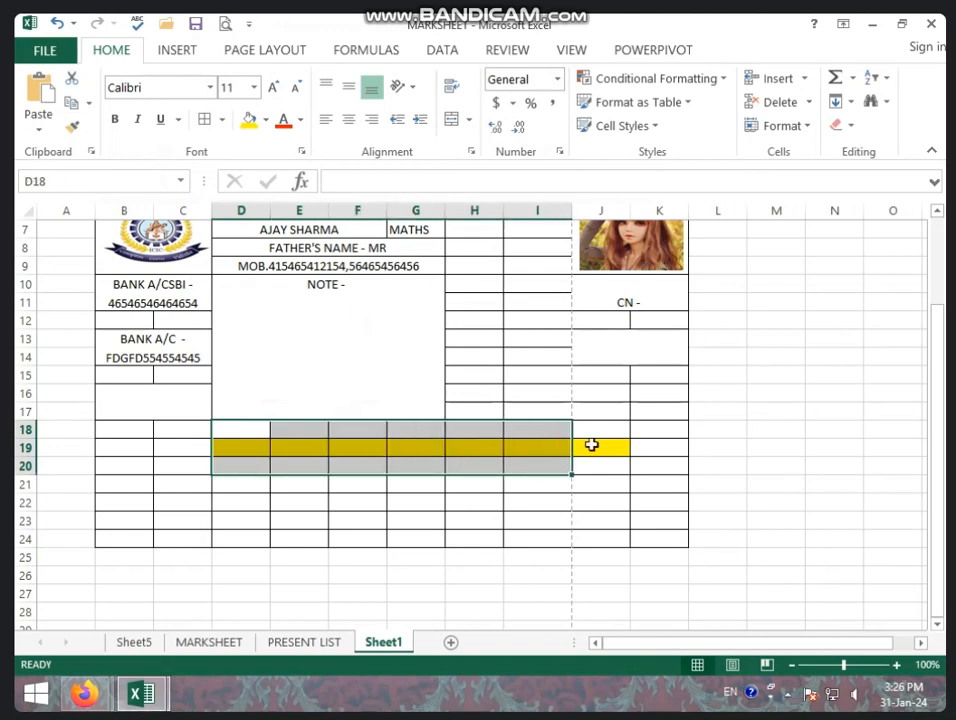
click(550, 462)
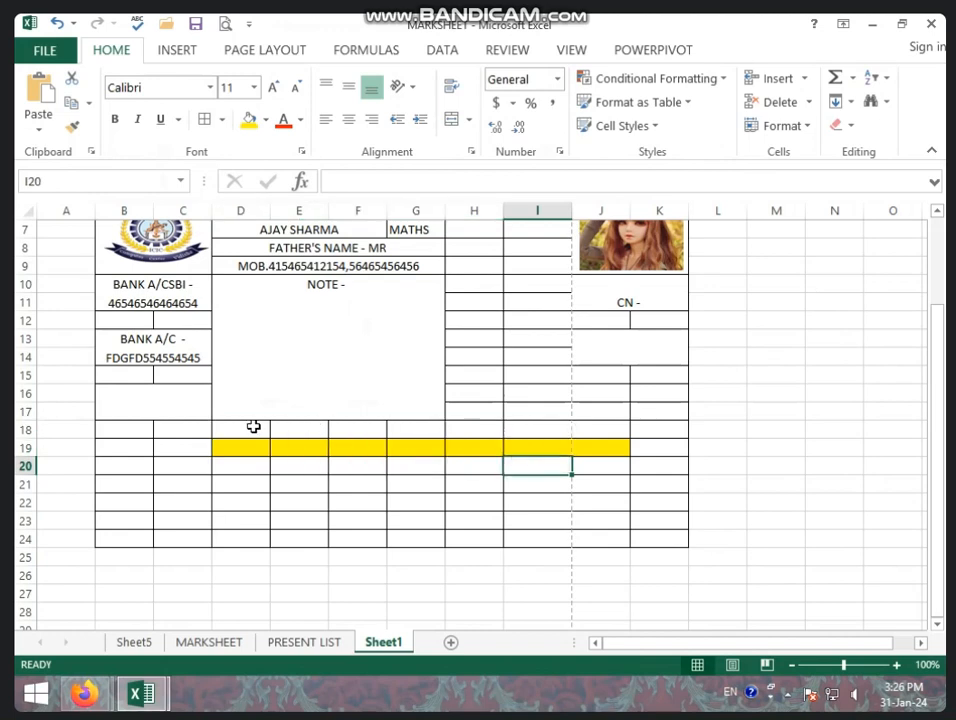
drag(253, 426, 480, 469)
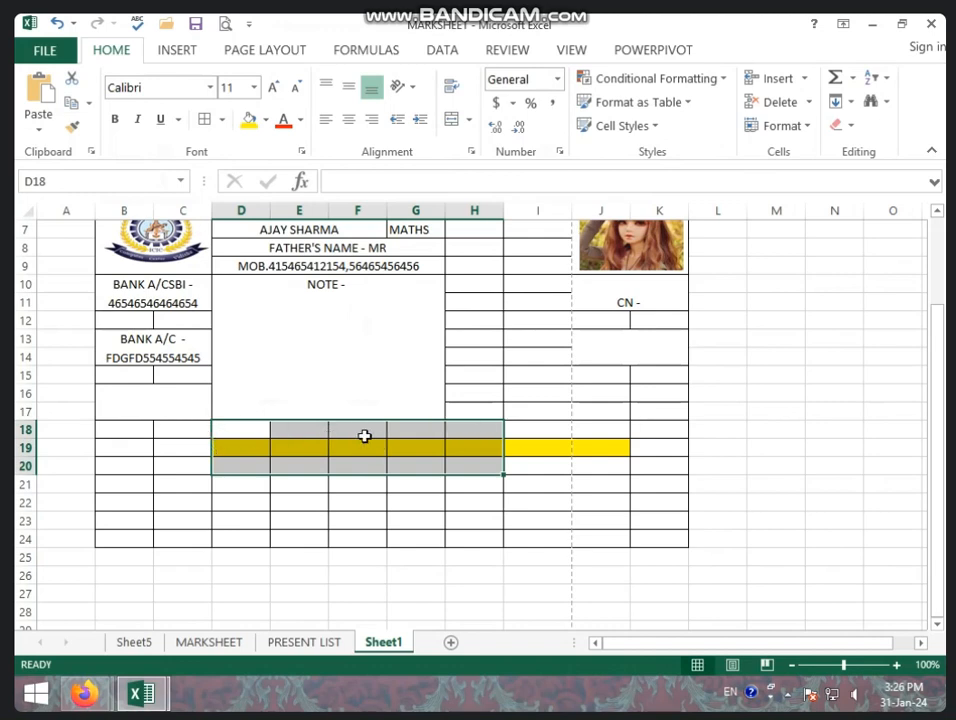
click(469, 120)
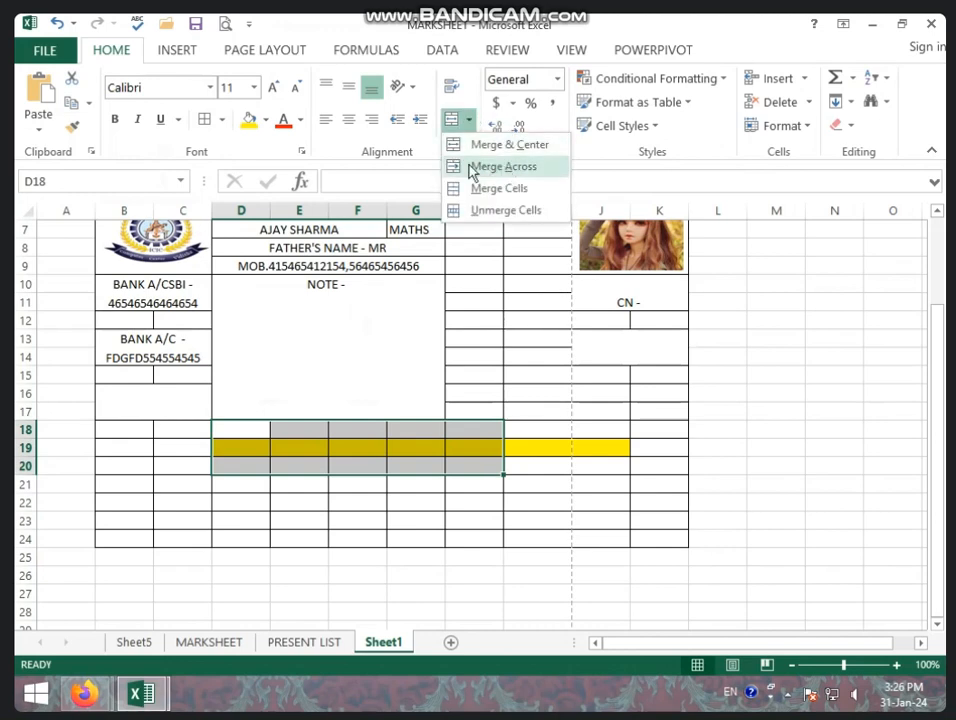
click(490, 166)
click(313, 487)
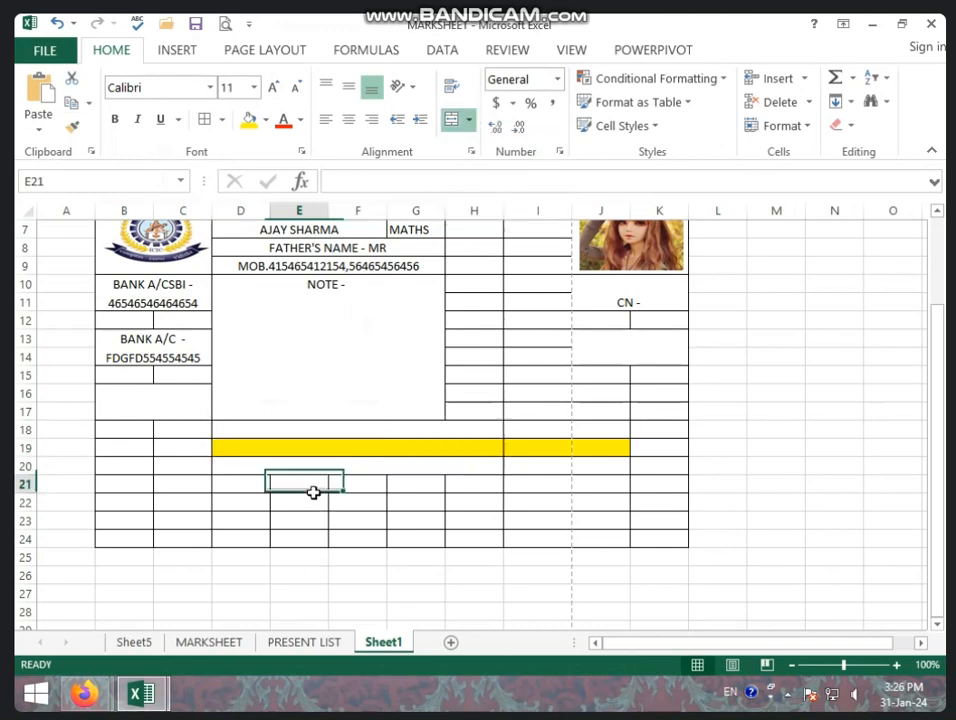
click(305, 437)
click(305, 452)
click(305, 465)
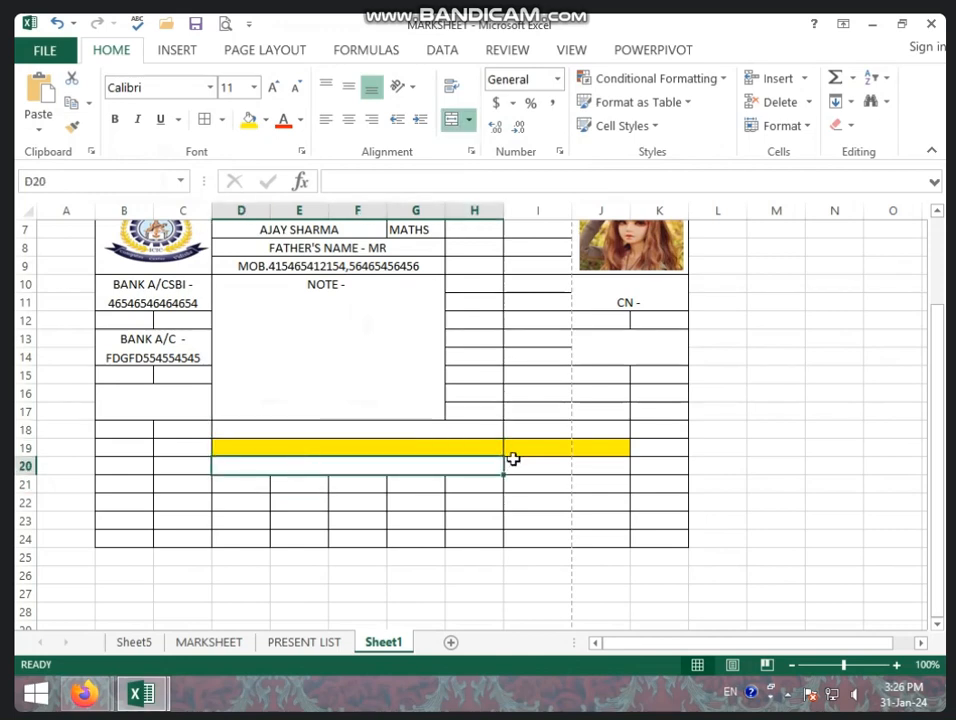
click(407, 433)
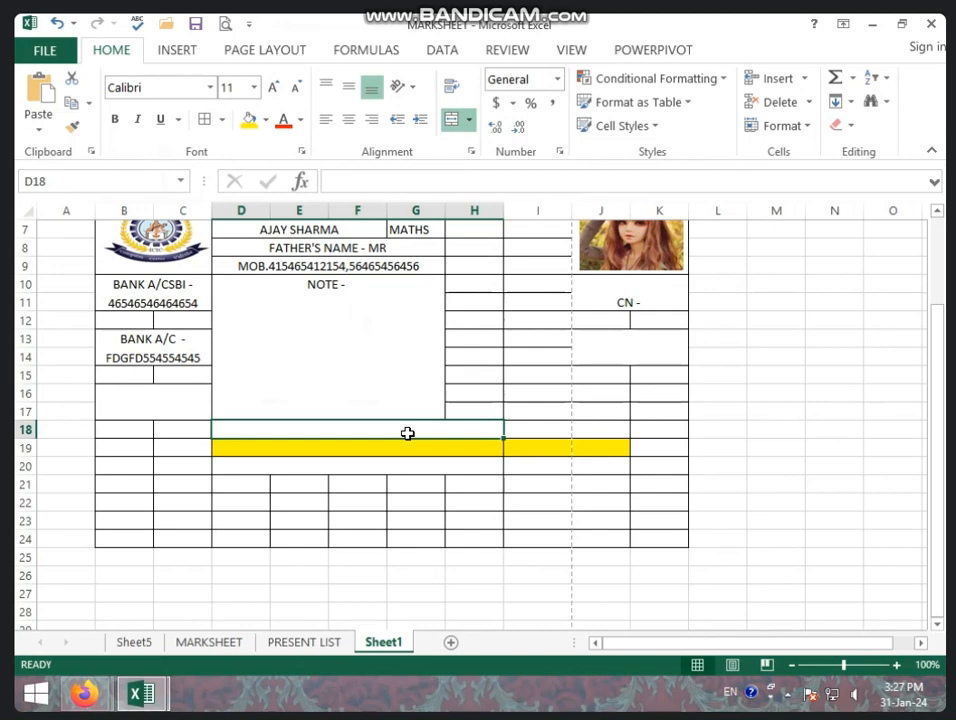
Enter DIPOSITE AMT in D18, TOTAL AMT in D19 and REMAINING AMT in D20.
text(DIPOSITE AMT)
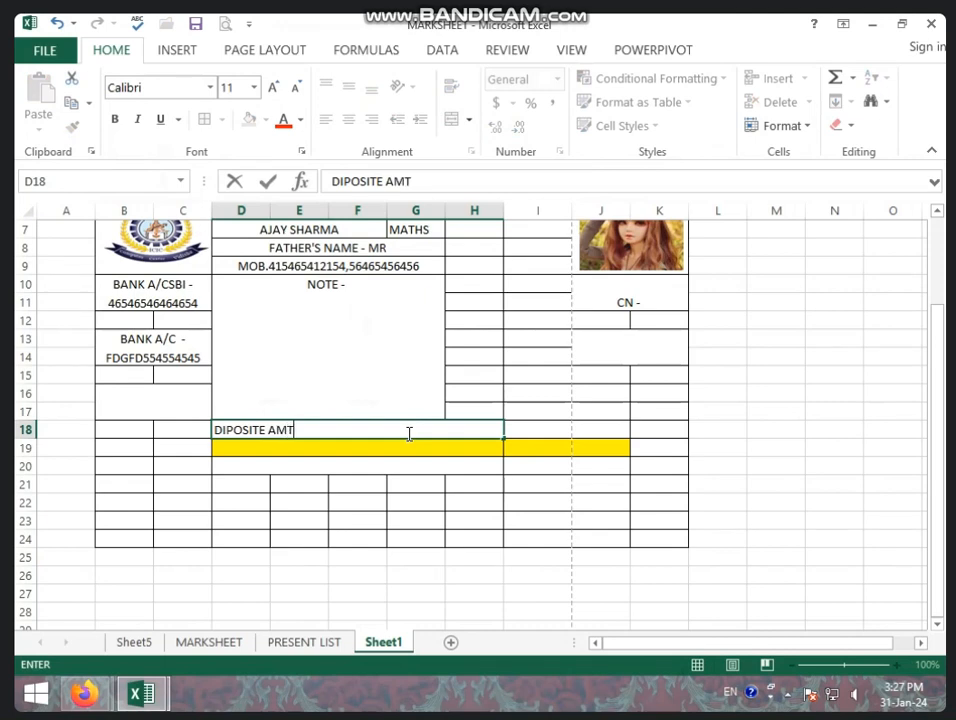
key(Return)
text(T)
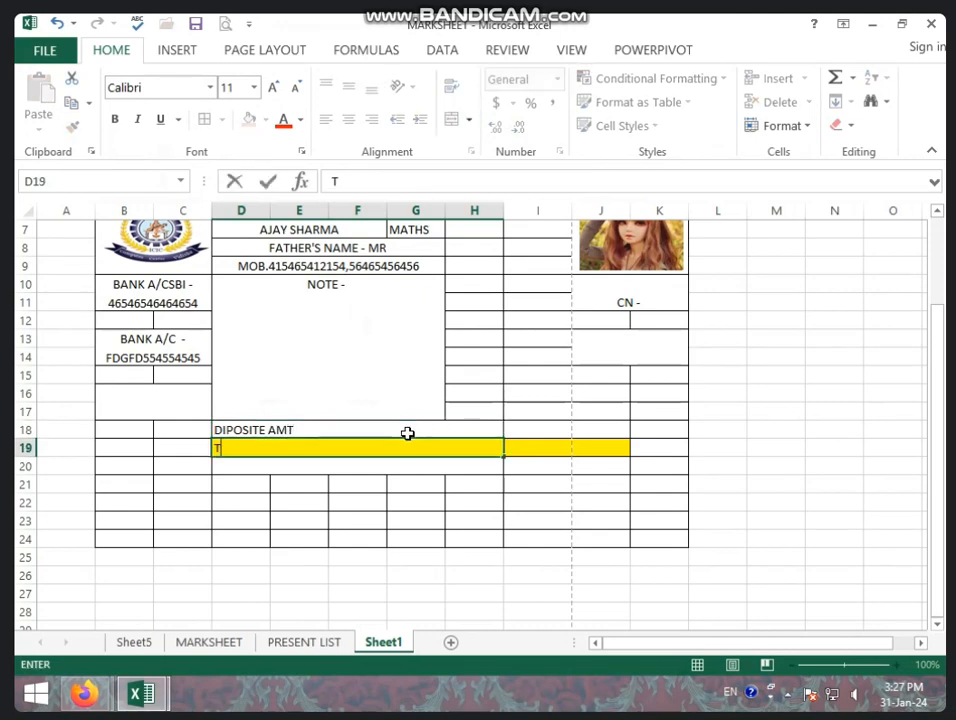
text(OTAL AMT)
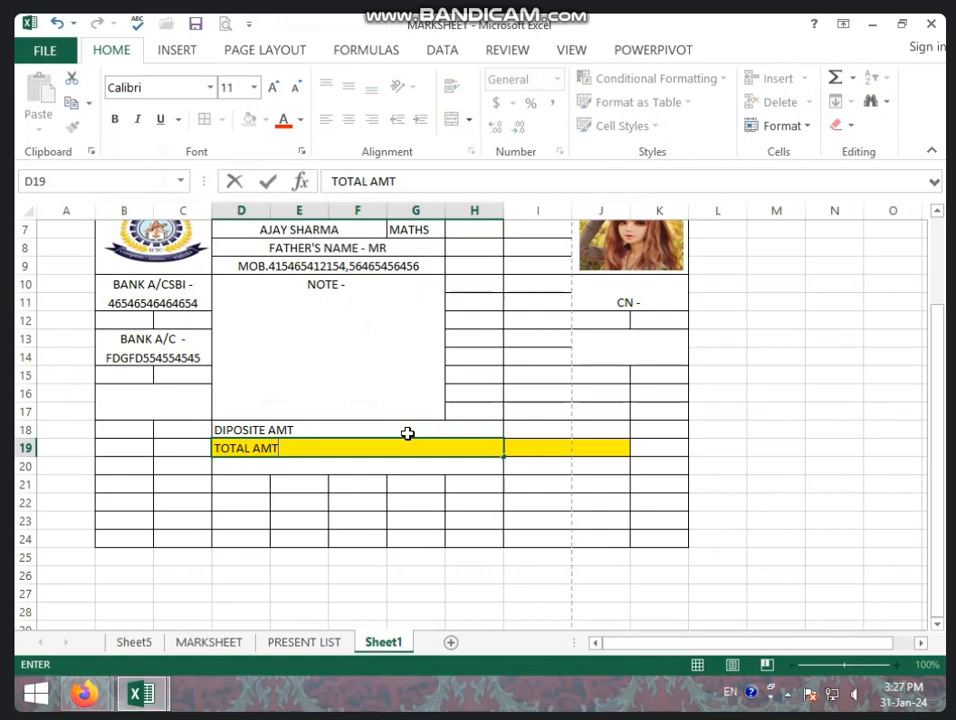
key(Return)
text(REMAI)
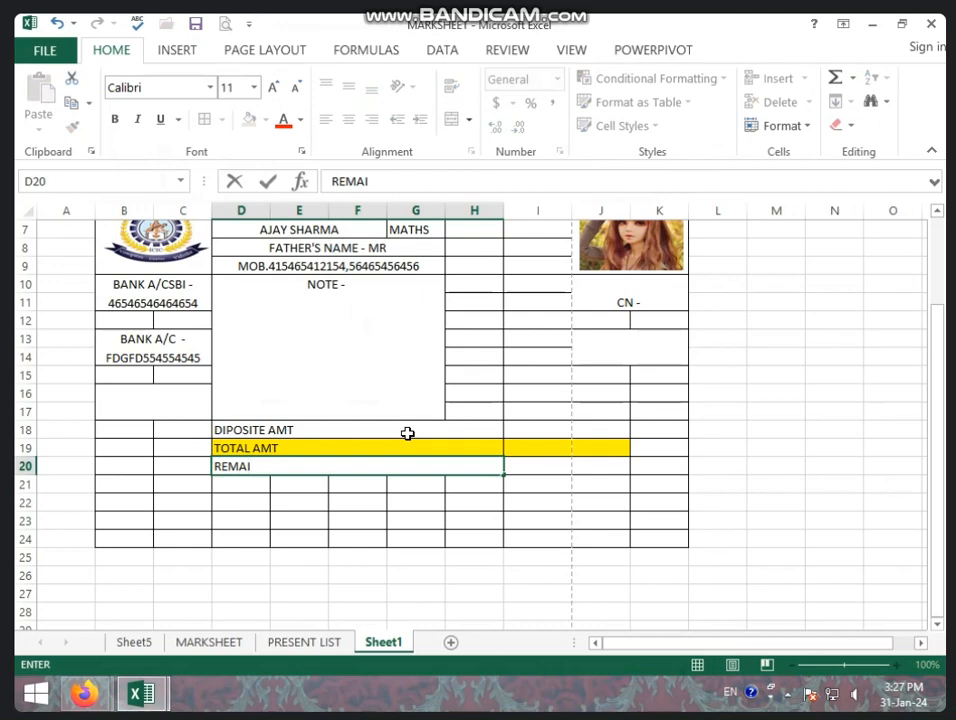
text(NING AMT)
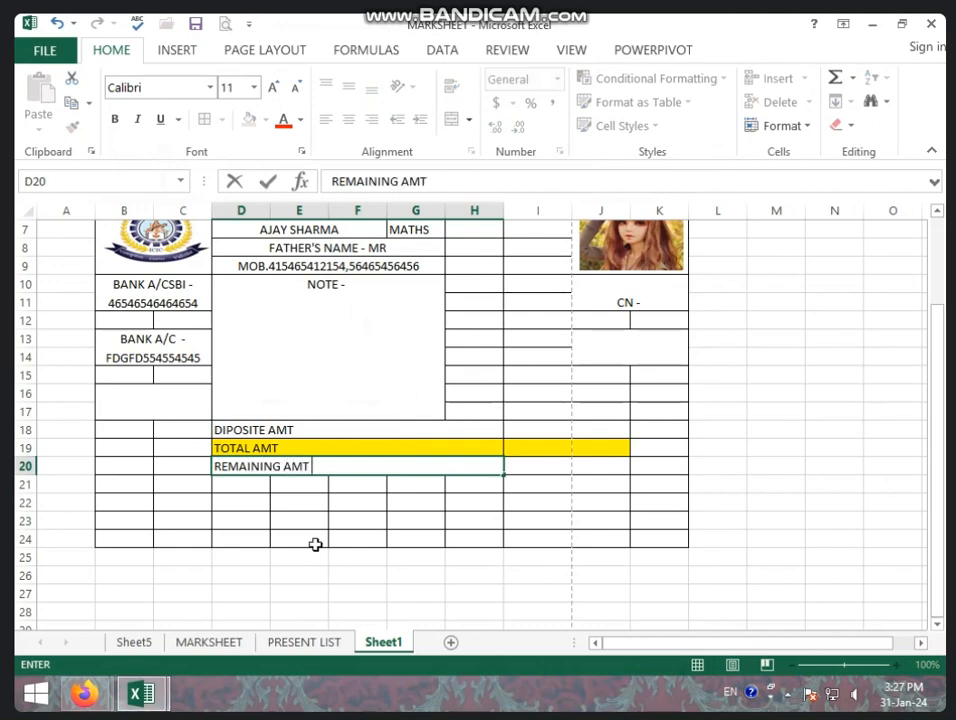
click(315, 544)
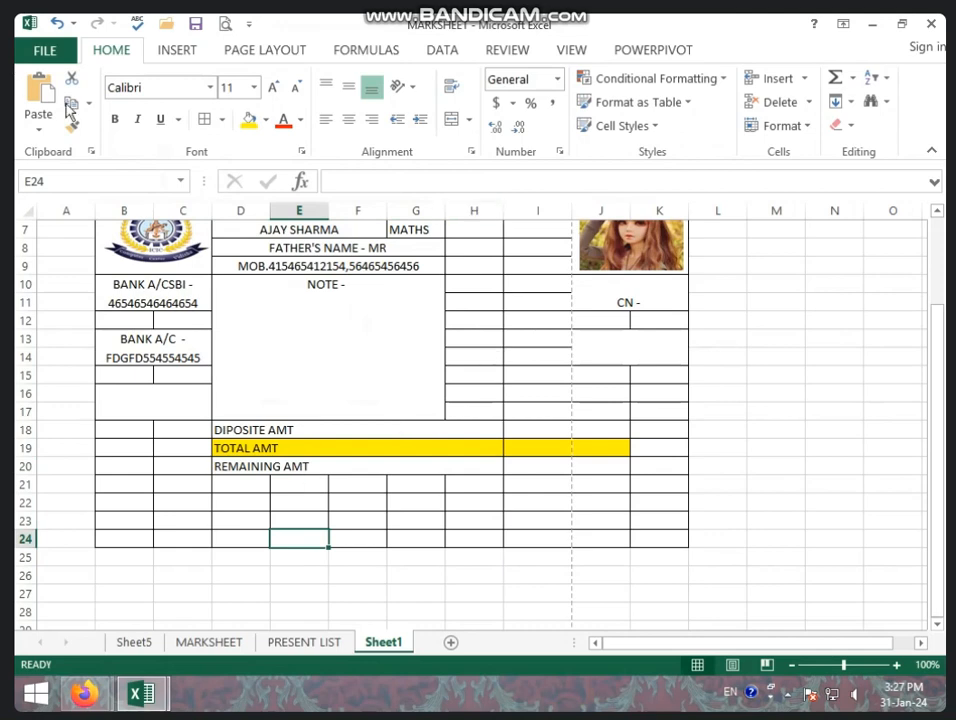
Select the whole worksheet and apply Center alignment to all its text.
click(26, 209)
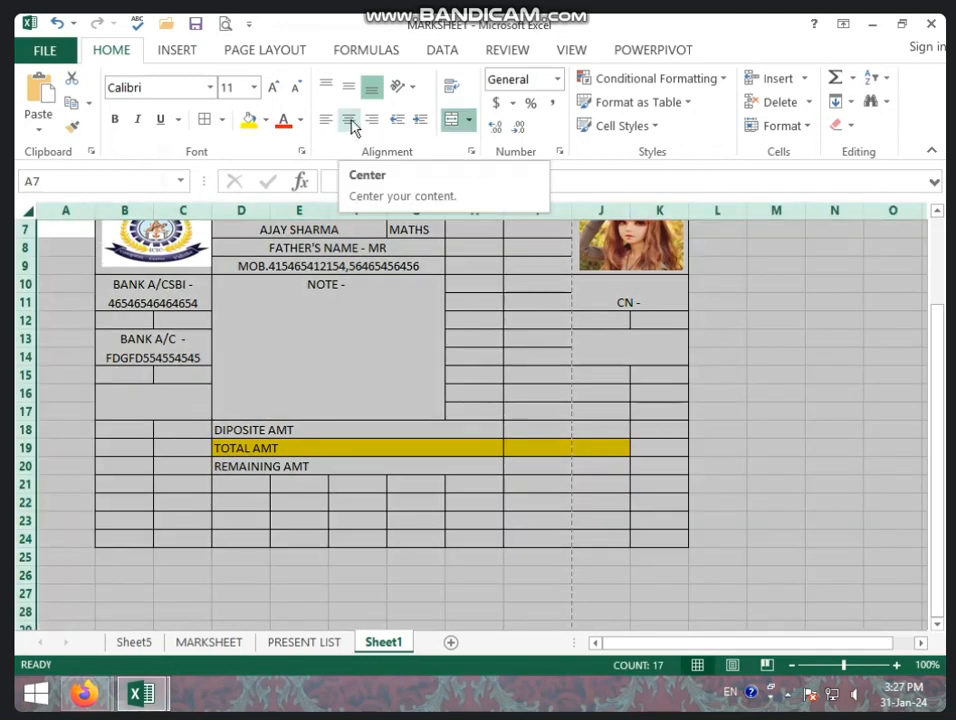
click(350, 121)
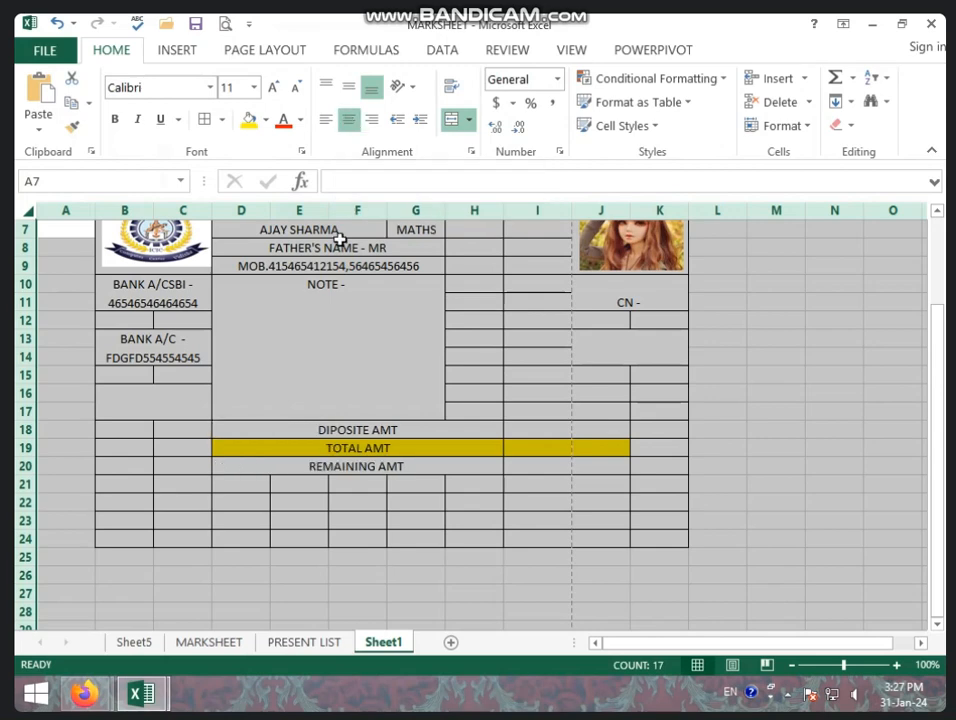
click(413, 458)
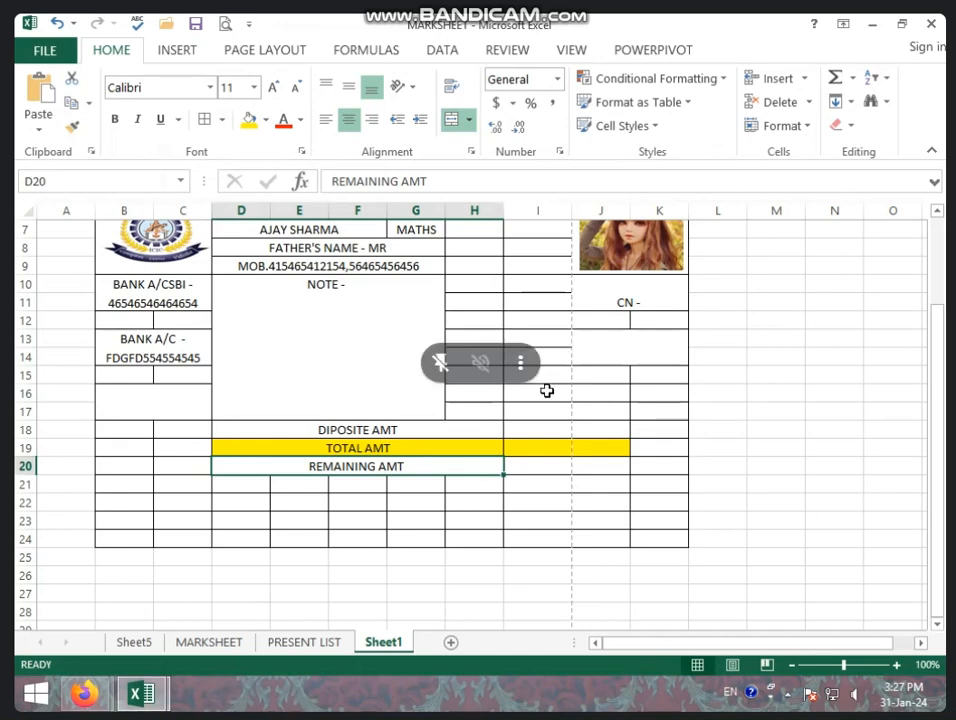
scroll(427, 429, up, 1)
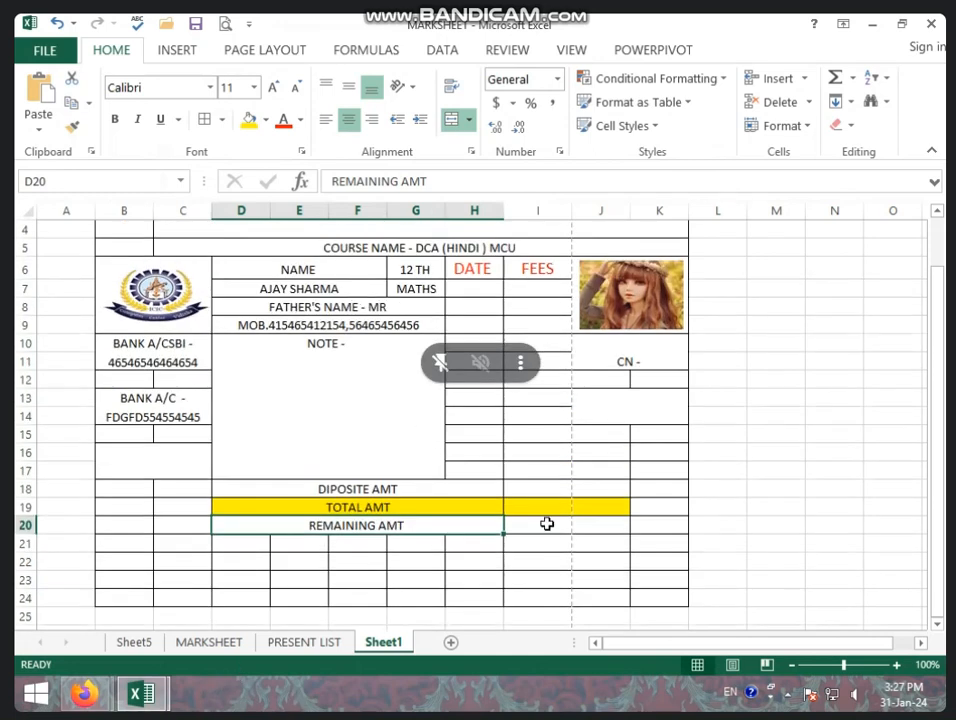
Enter 12000 in cell I19 beside the TOTAL AMT label.
click(545, 505)
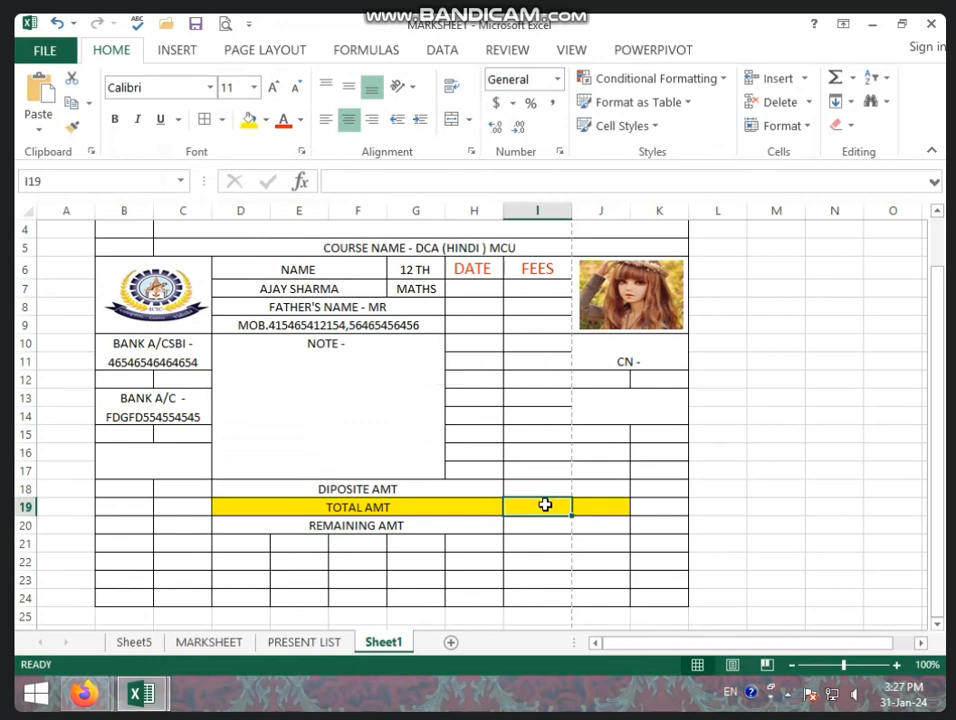
text(12000)
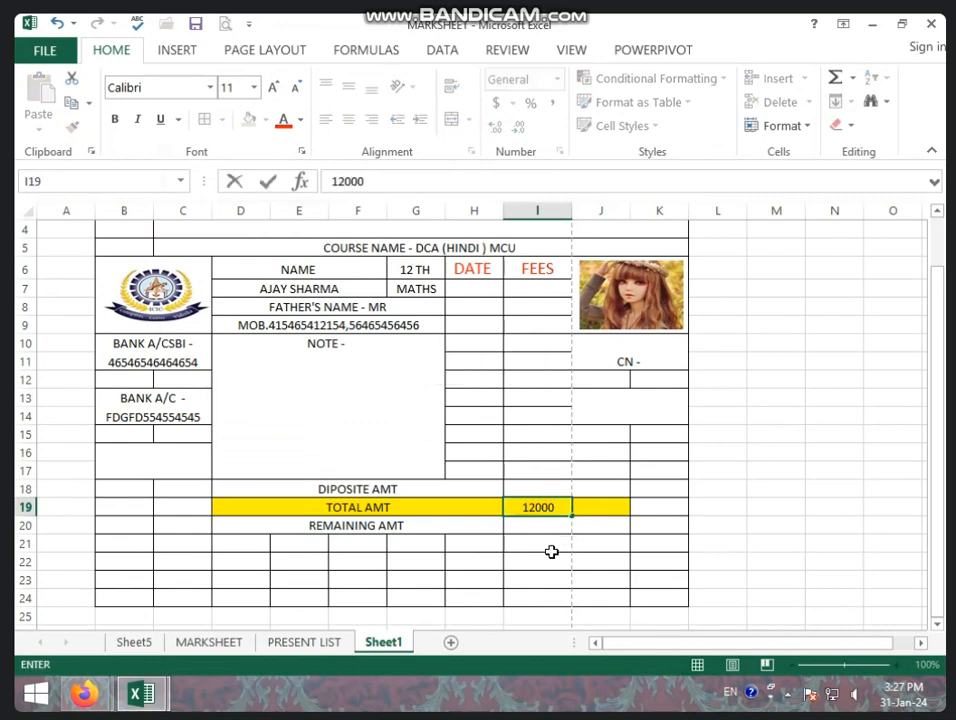
click(551, 546)
click(551, 524)
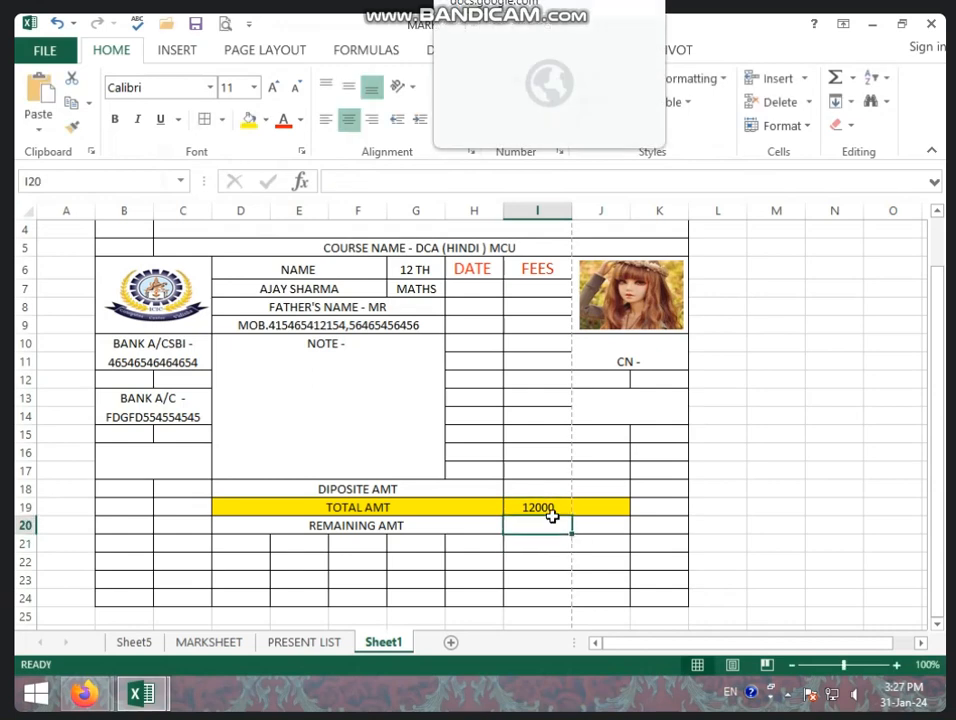
click(551, 510)
Check the DATE and FEES cells, then select the DIPOSITE AMT label row.
click(478, 272)
click(484, 288)
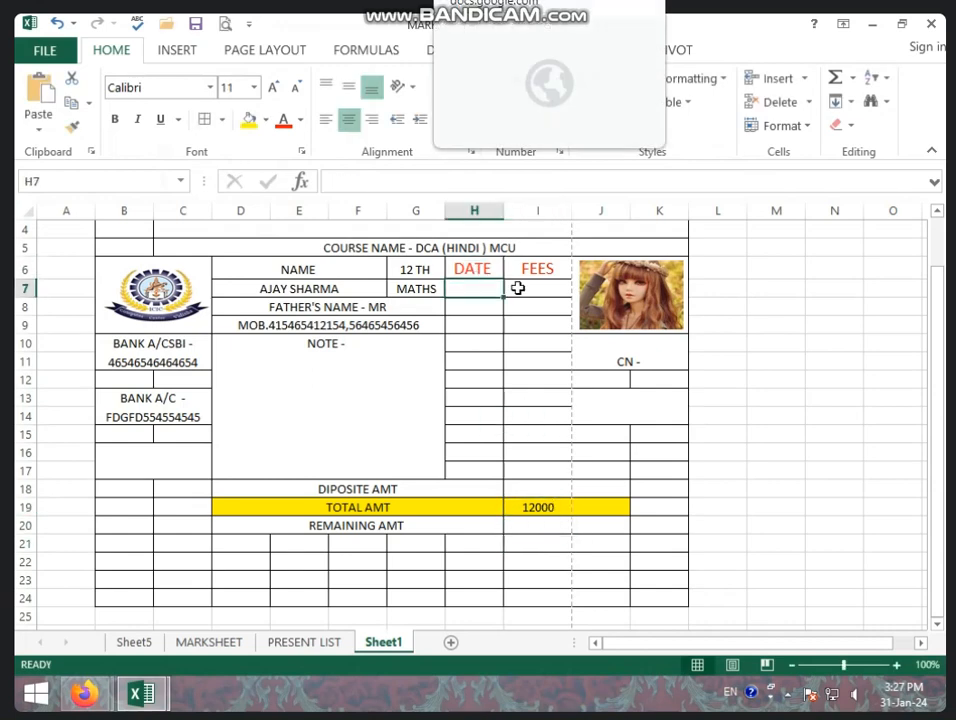
click(551, 287)
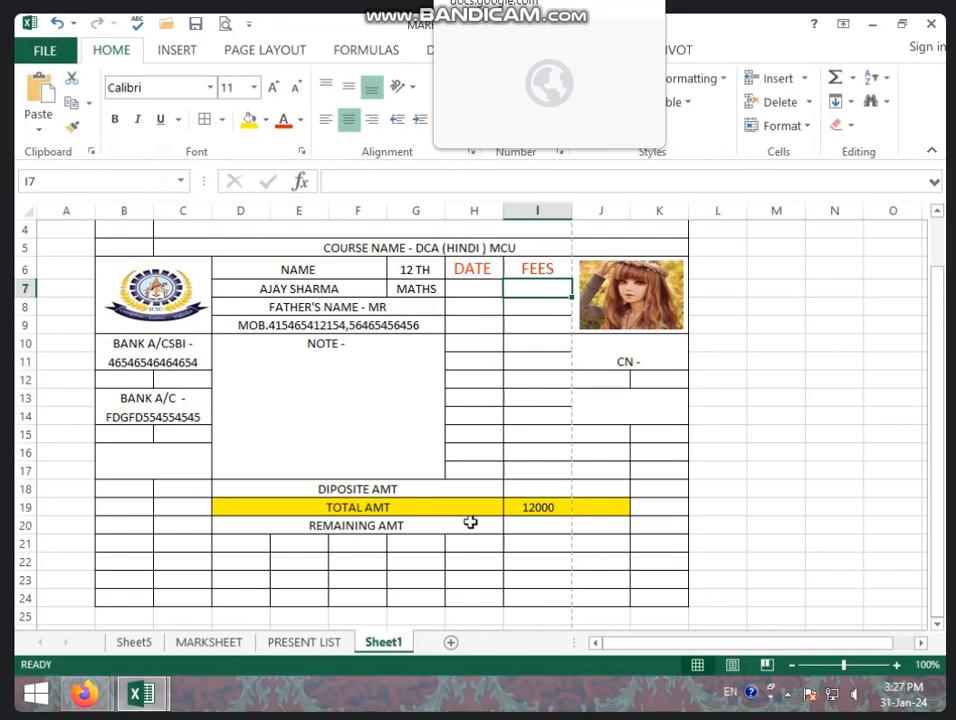
click(296, 491)
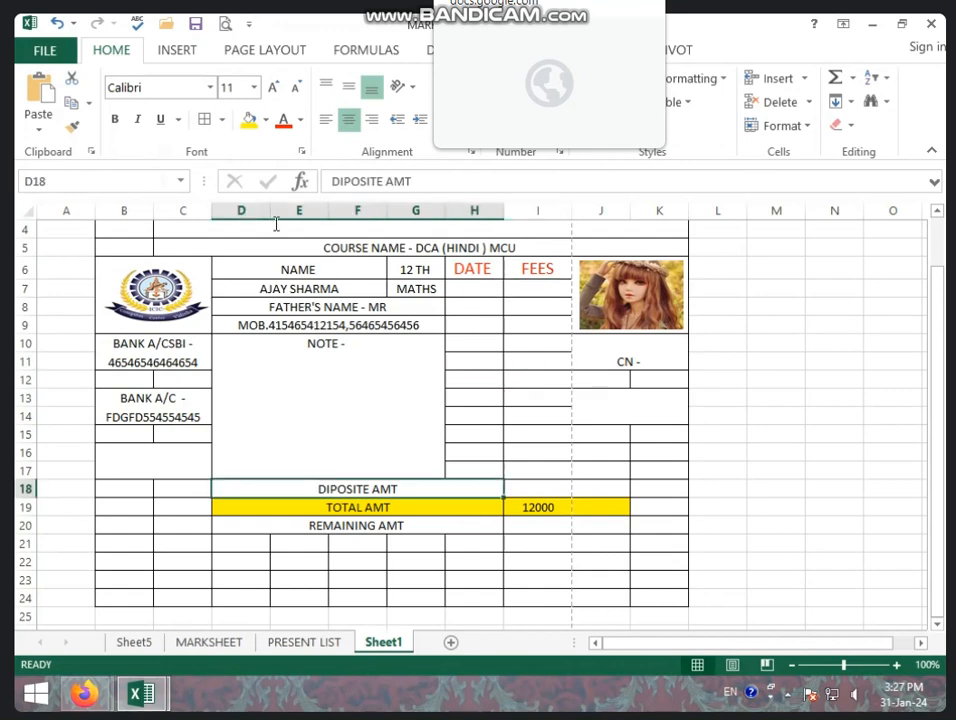
Give the DIPOSITE AMT row a bright blue fill with black text.
click(301, 120)
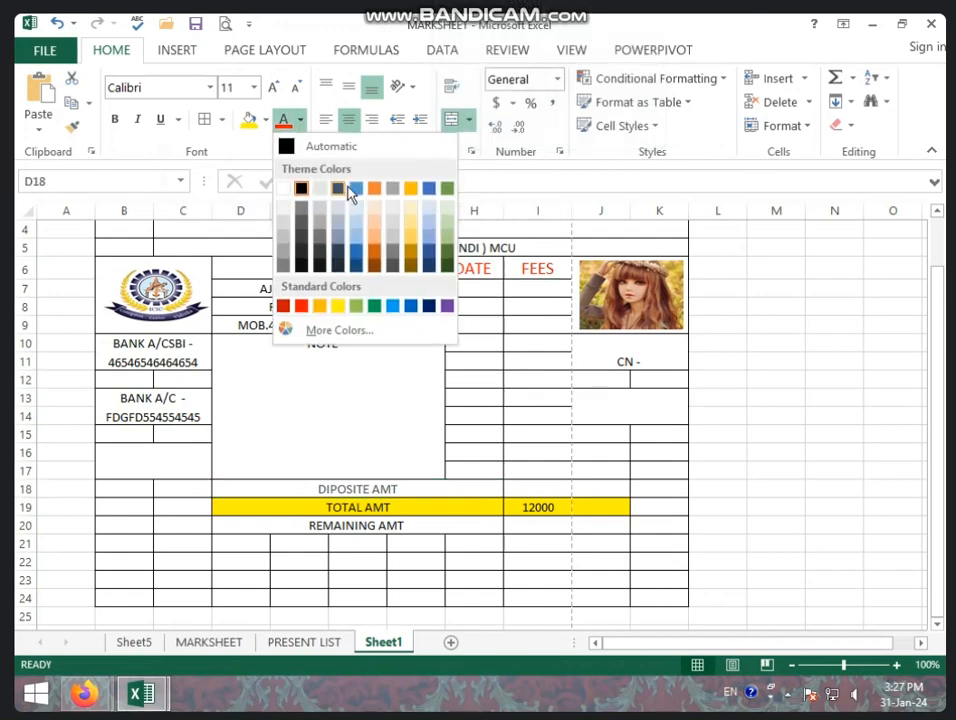
click(357, 195)
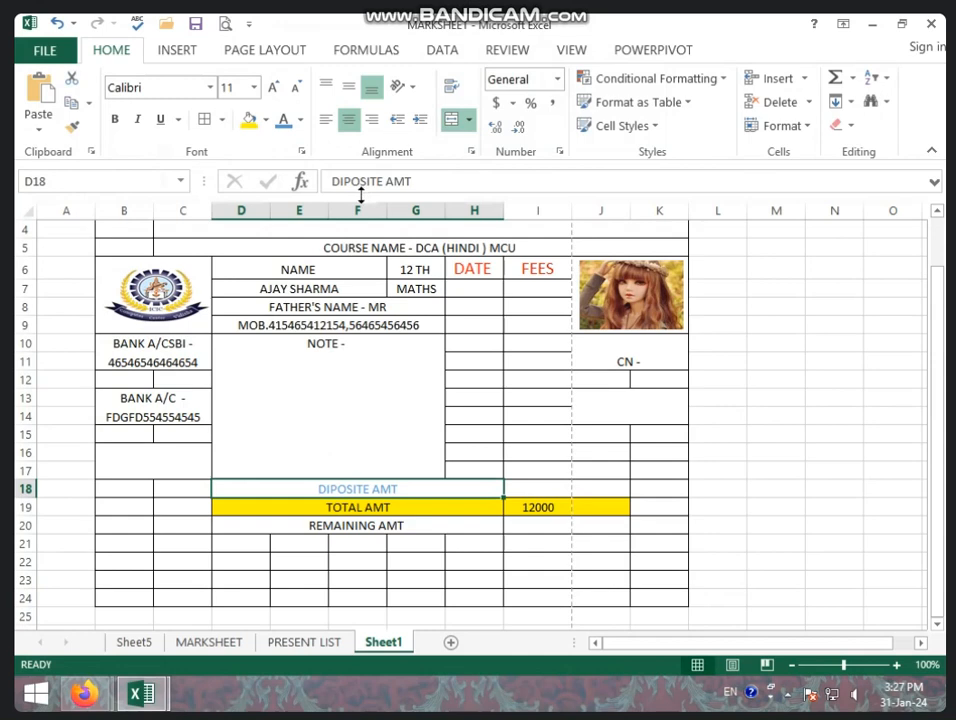
click(266, 120)
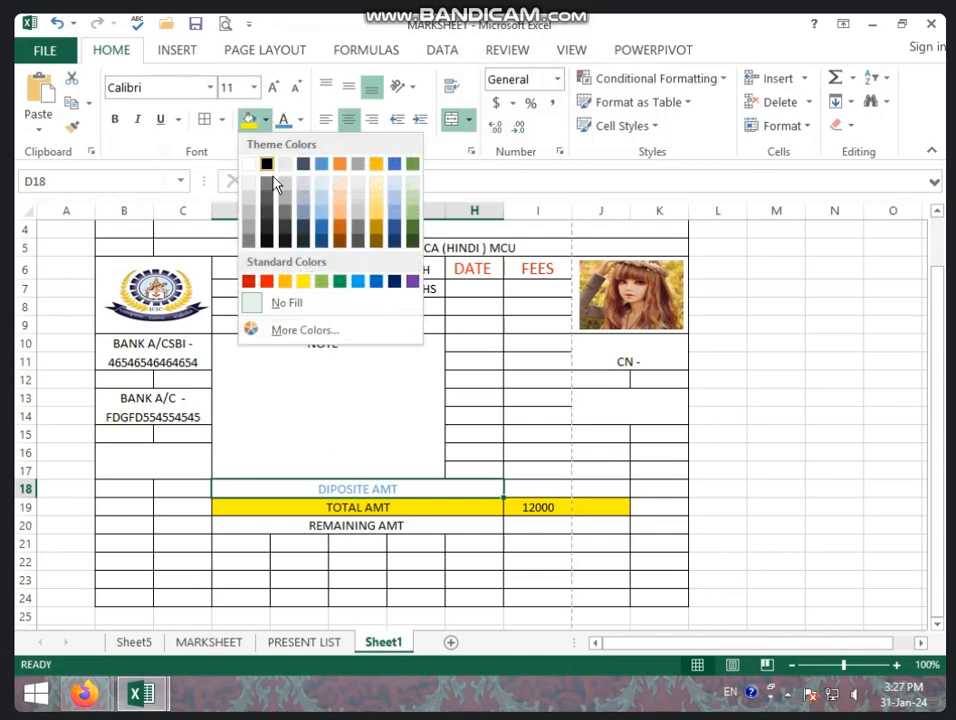
click(360, 284)
click(300, 120)
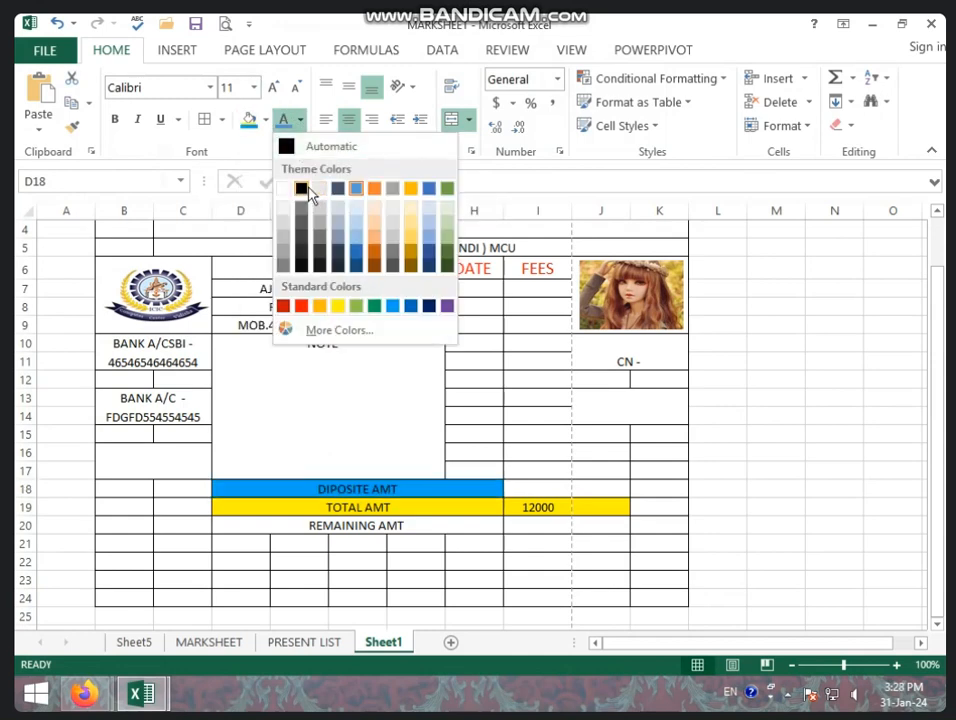
click(302, 189)
click(318, 540)
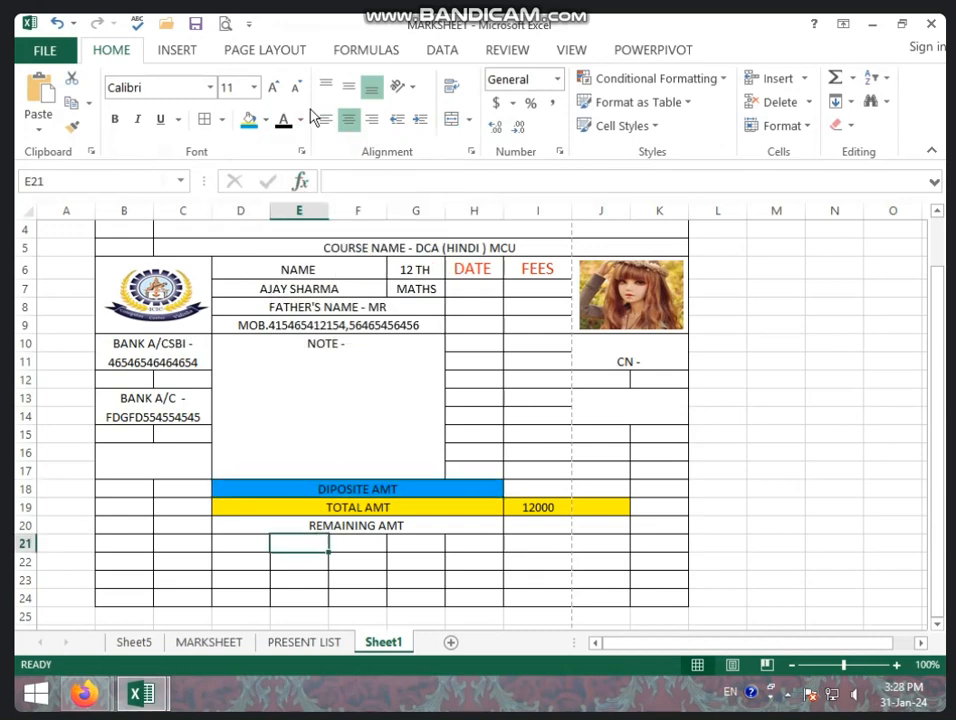
Fill the REMAINING AMT row with a darker blue.
click(265, 526)
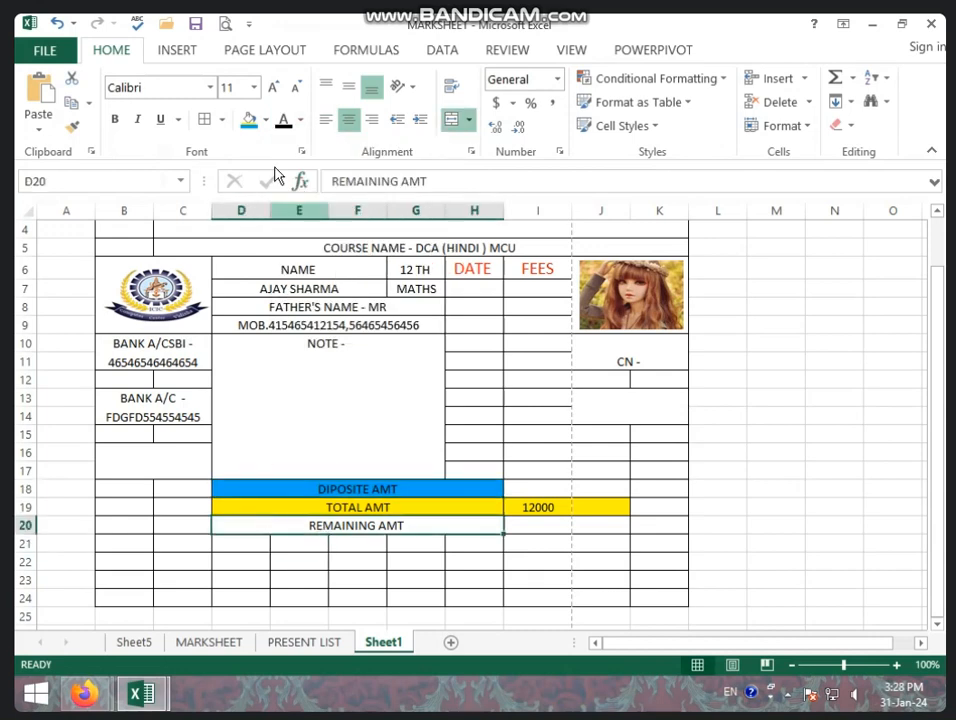
click(301, 120)
click(266, 120)
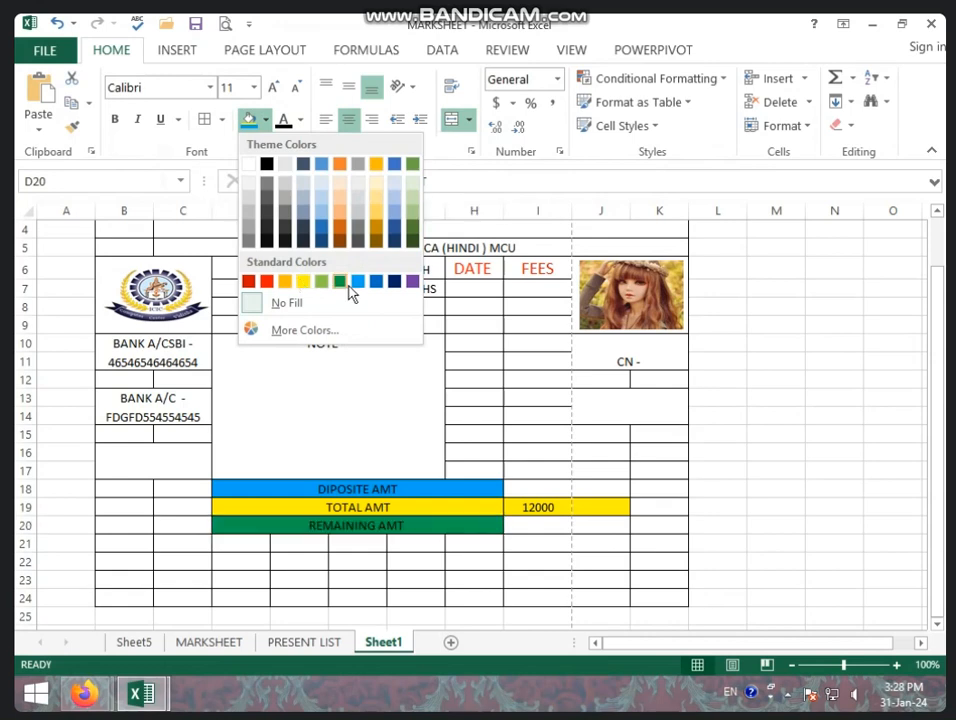
click(393, 165)
click(537, 543)
click(521, 511)
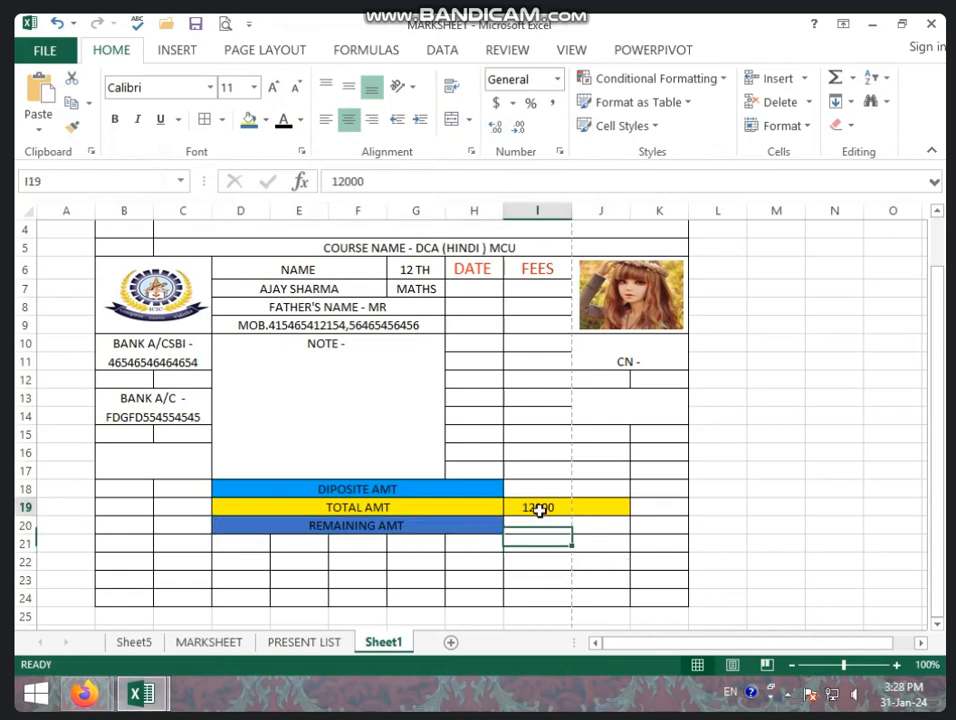
click(462, 490)
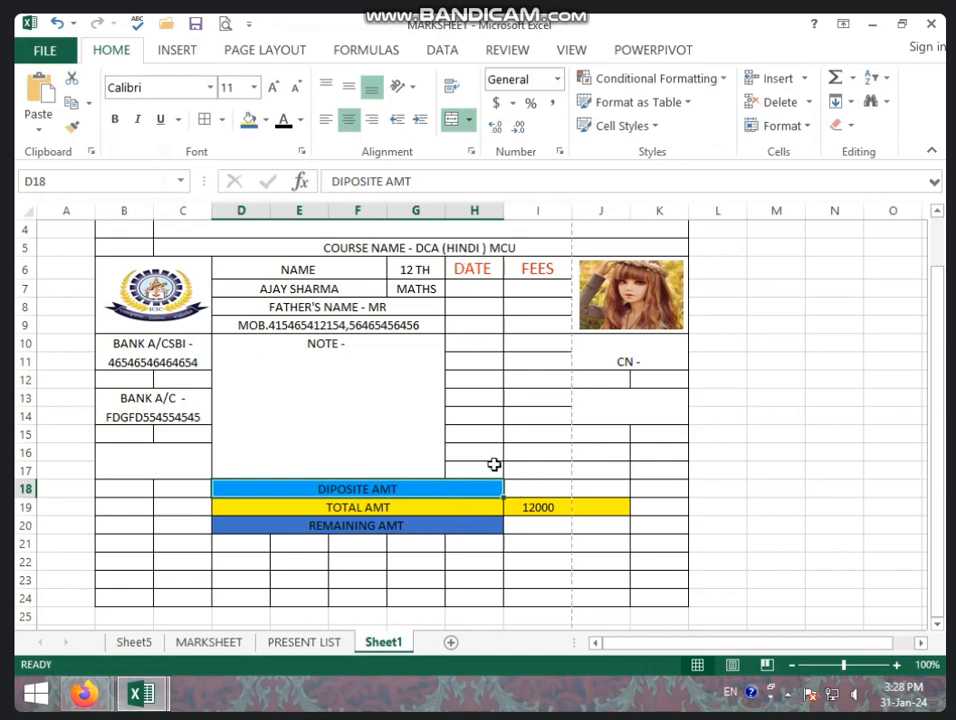
click(482, 288)
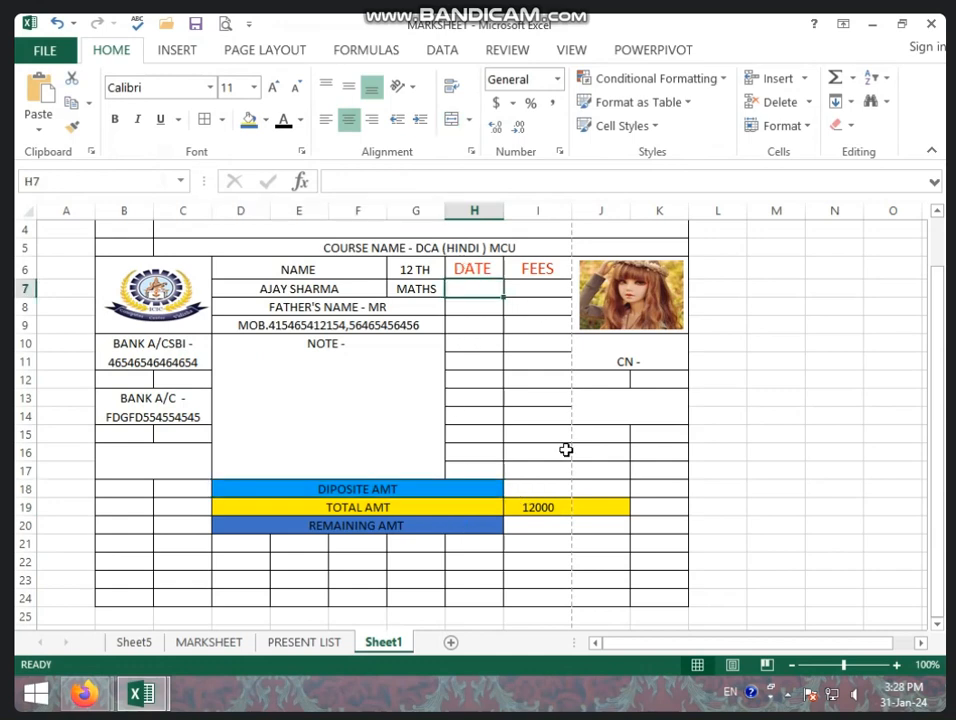
Enter the date 12/01/2024 in cell H7 under DATE.
click(543, 508)
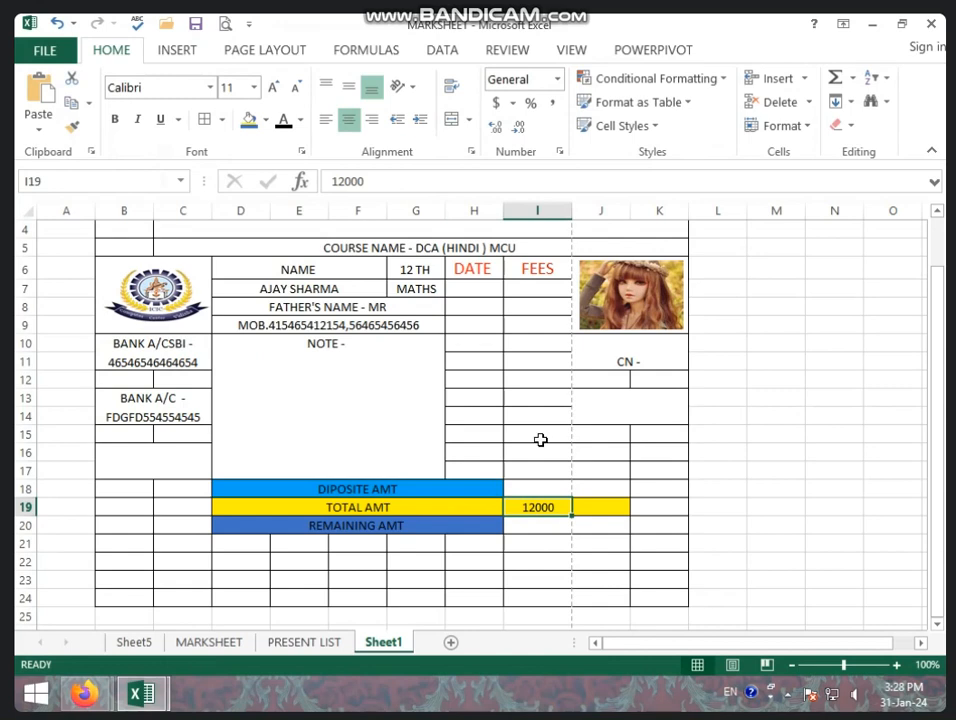
click(474, 284)
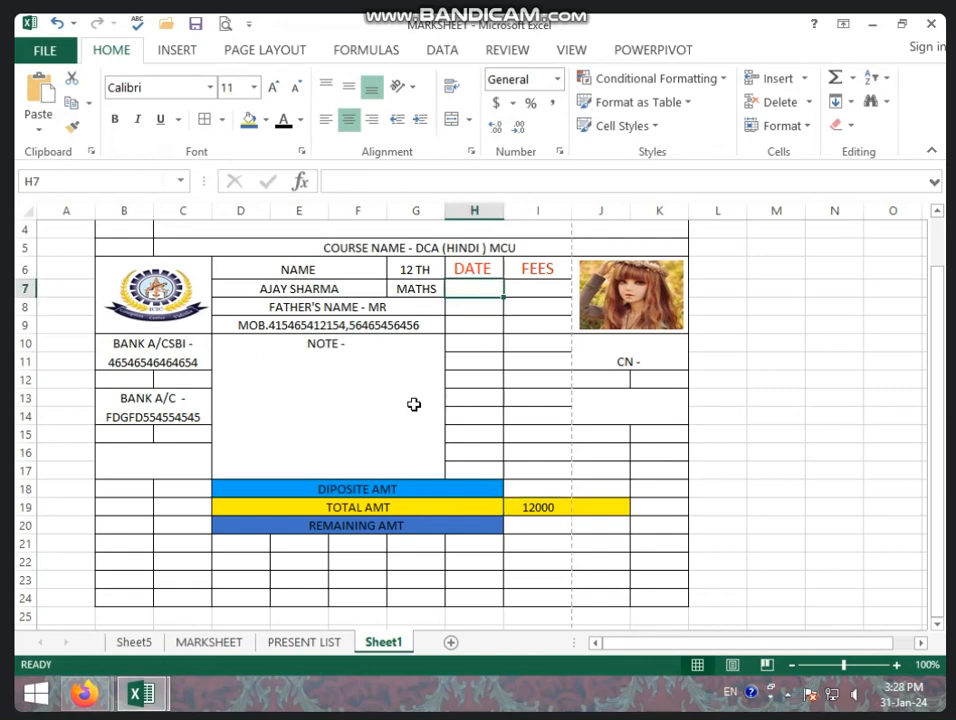
text(12)
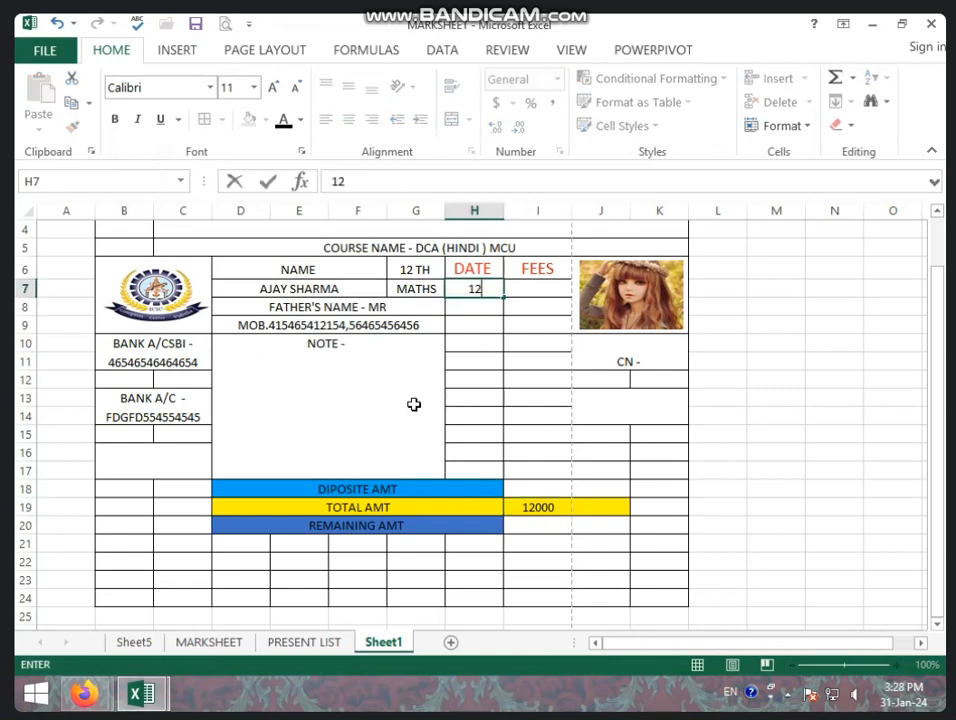
text(/01/2024)
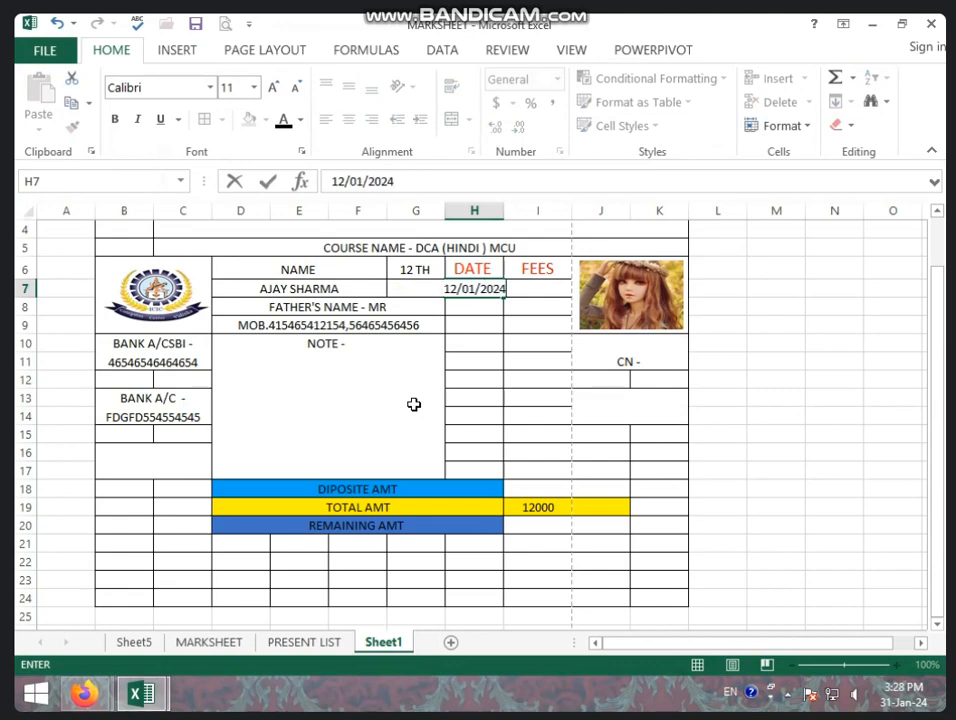
key(Return)
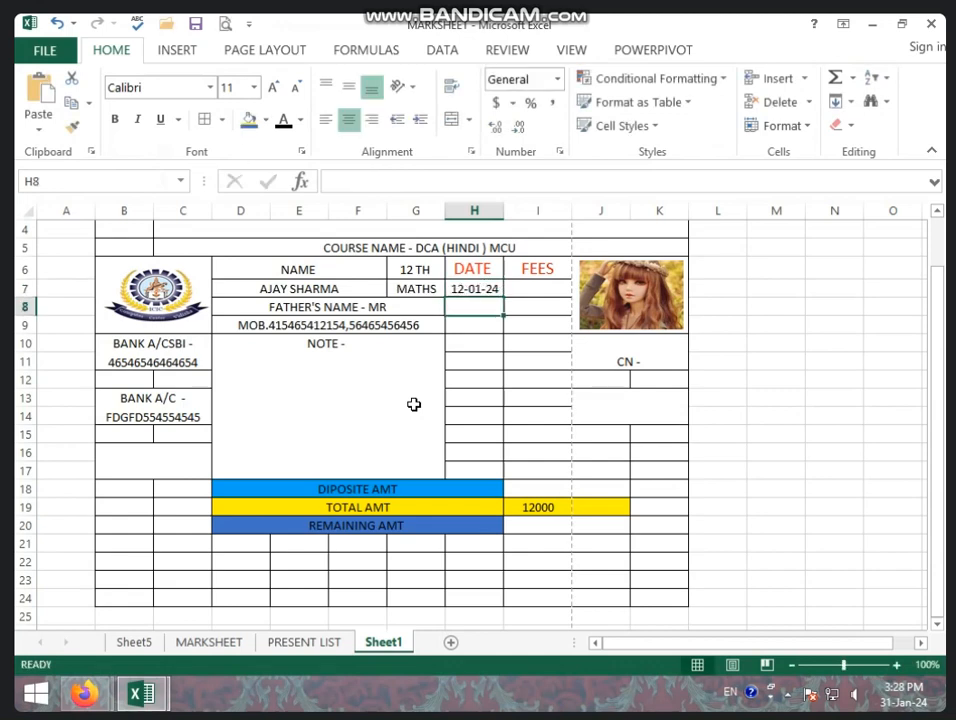
Widen column H slightly so the date fits.
click(500, 210)
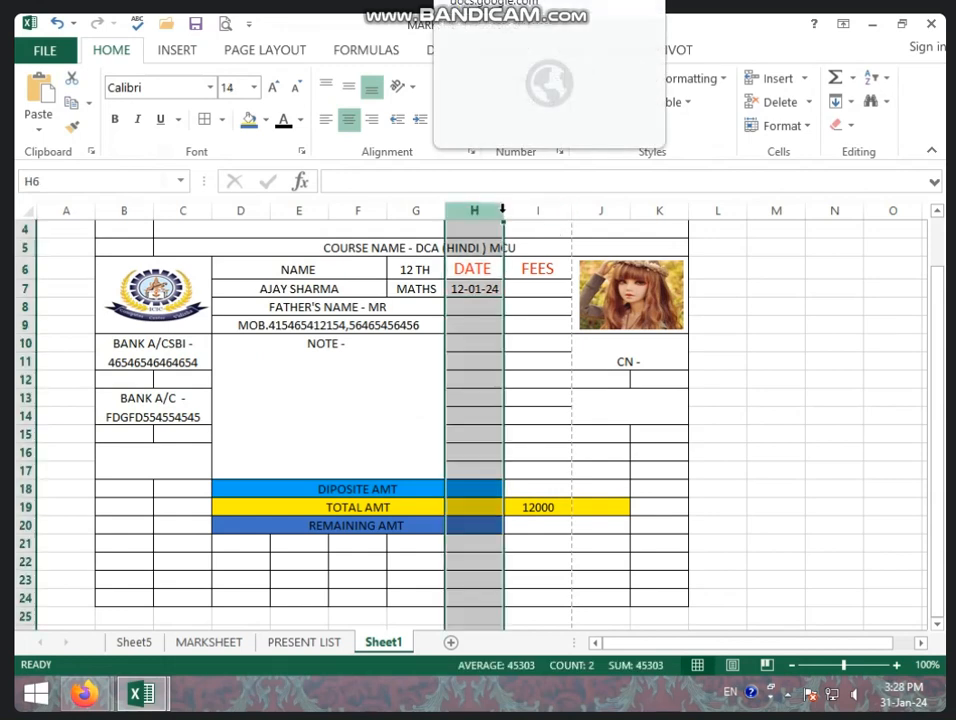
drag(503, 212, 513, 210)
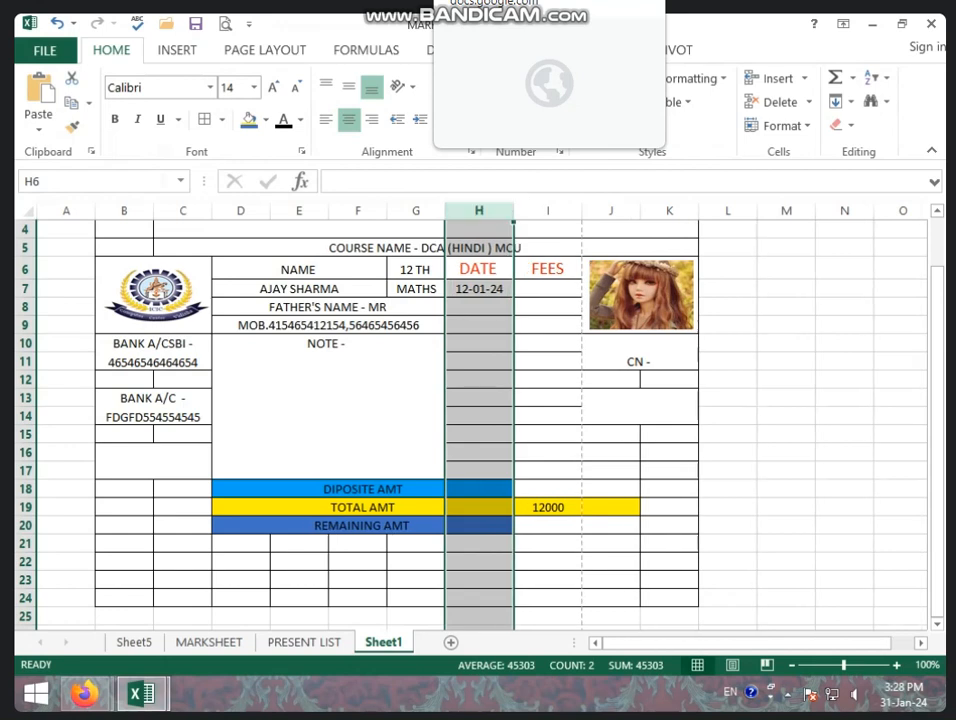
click(546, 292)
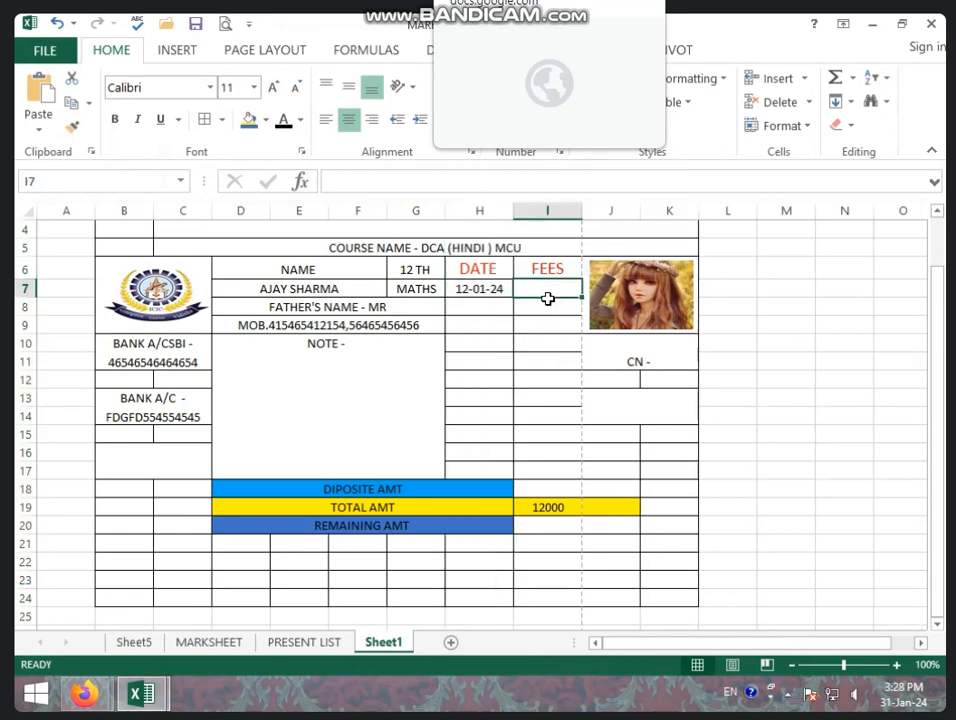
Enter the fee 2000 in cell I7 under FEES.
text(2000)
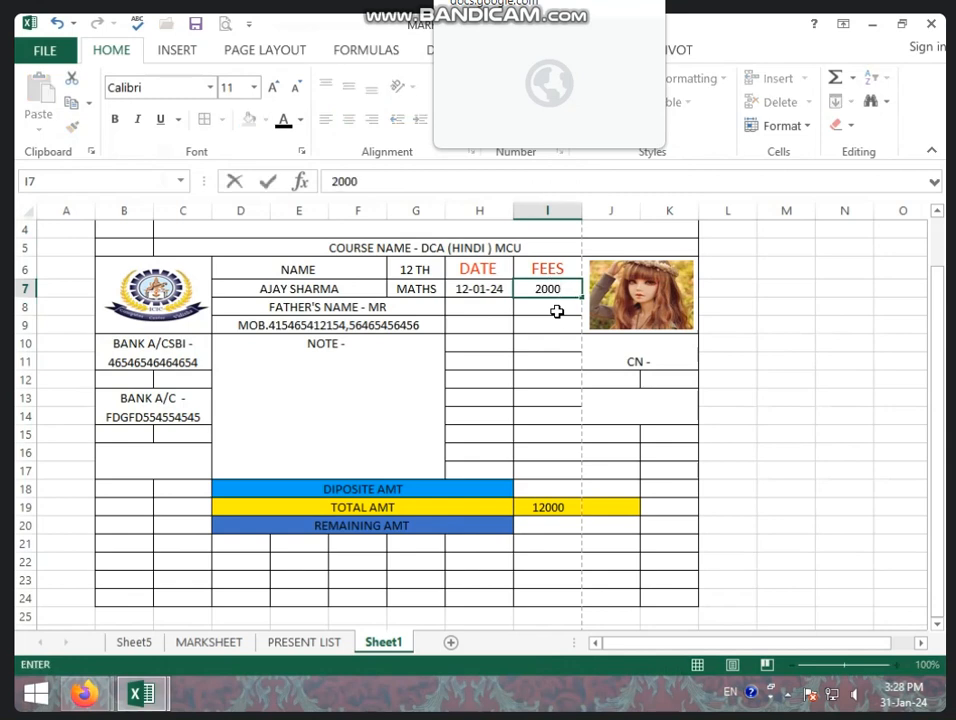
click(557, 312)
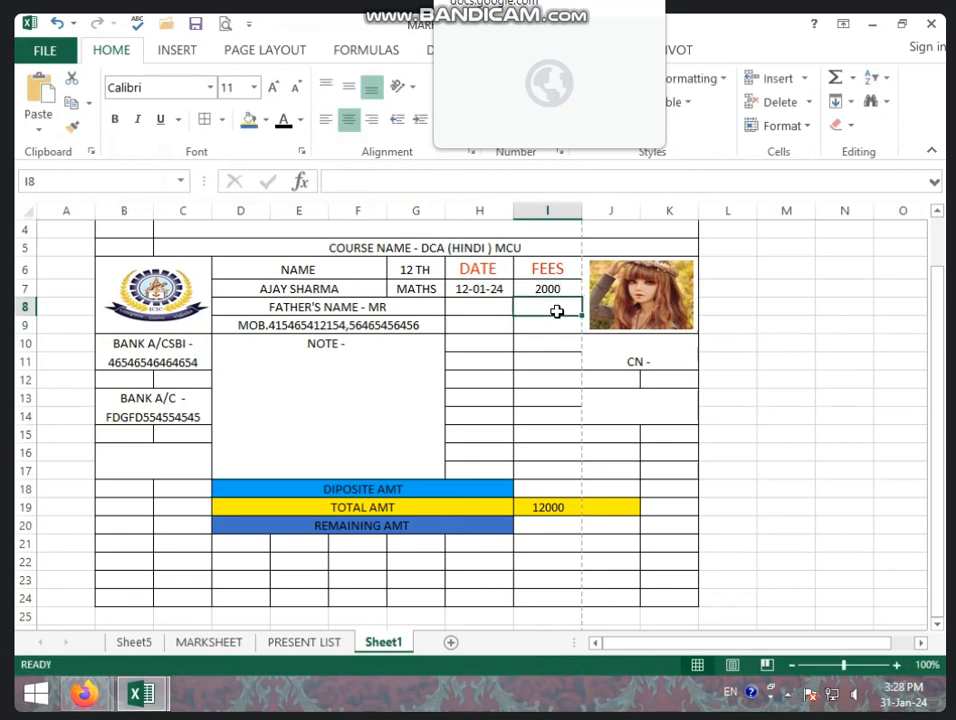
click(487, 287)
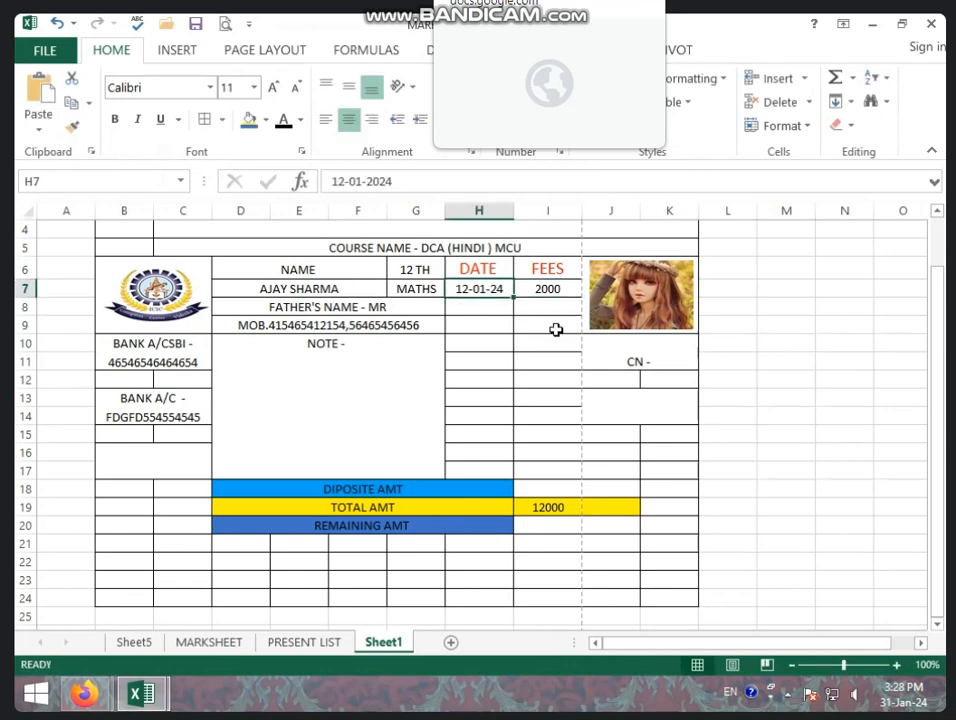
click(574, 345)
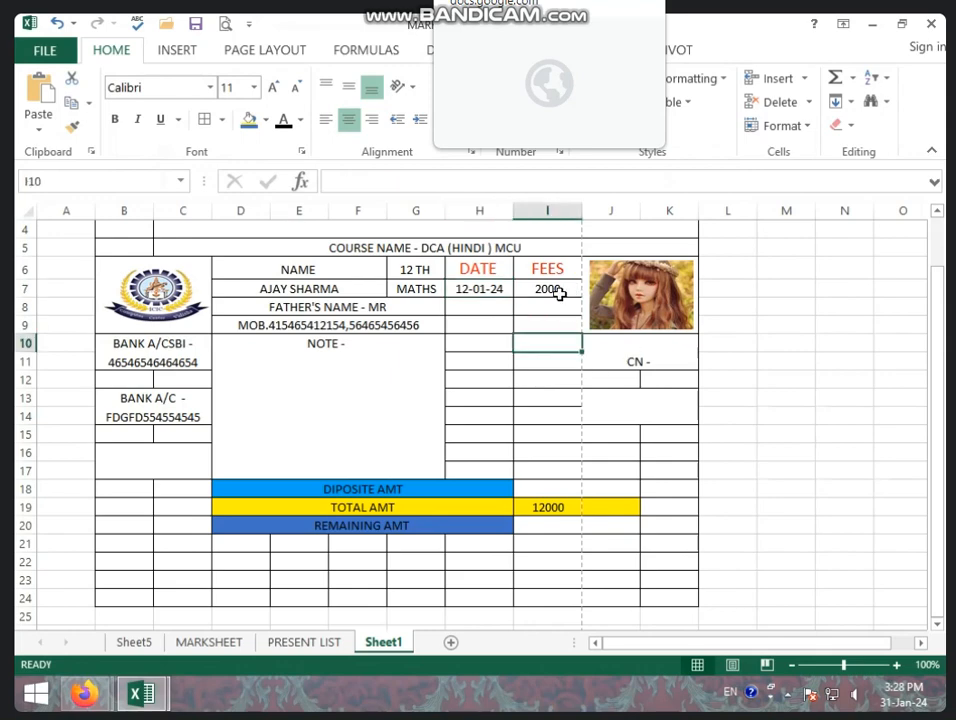